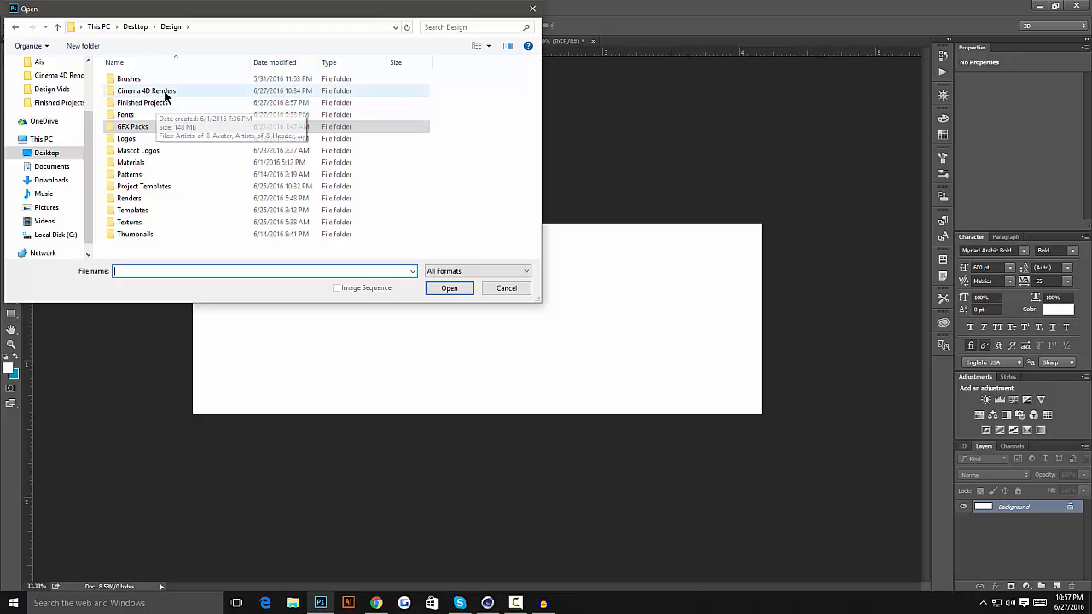
# - Open the Cyvl Logo2 image from the Cinema 4D Renders folder and place its artwork into YouTube Banner.psd
pyautogui.doubleClick(164, 90)
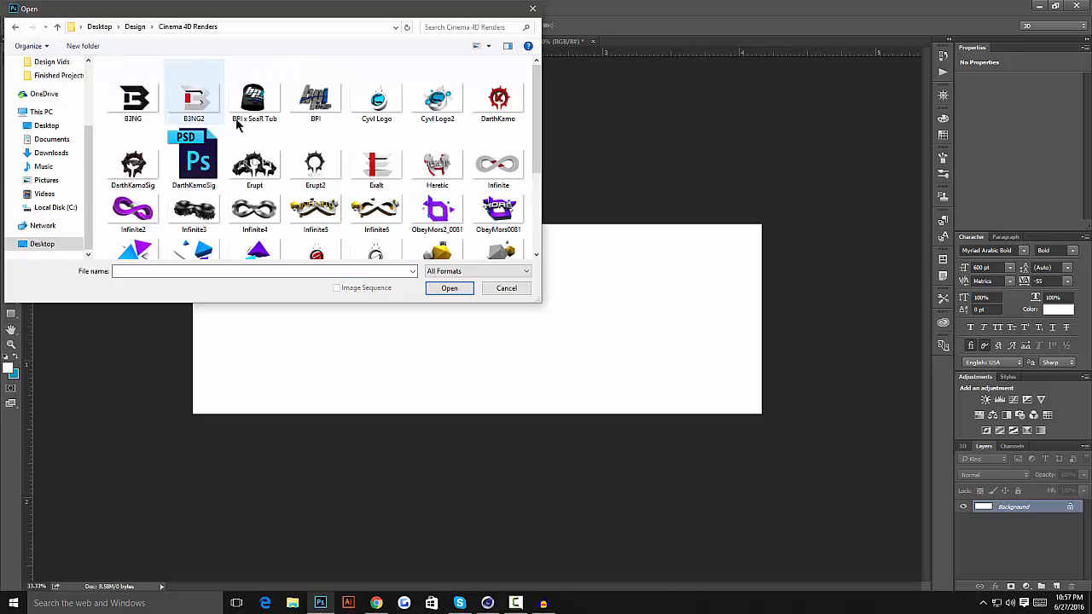
pyautogui.doubleClick(431, 96)
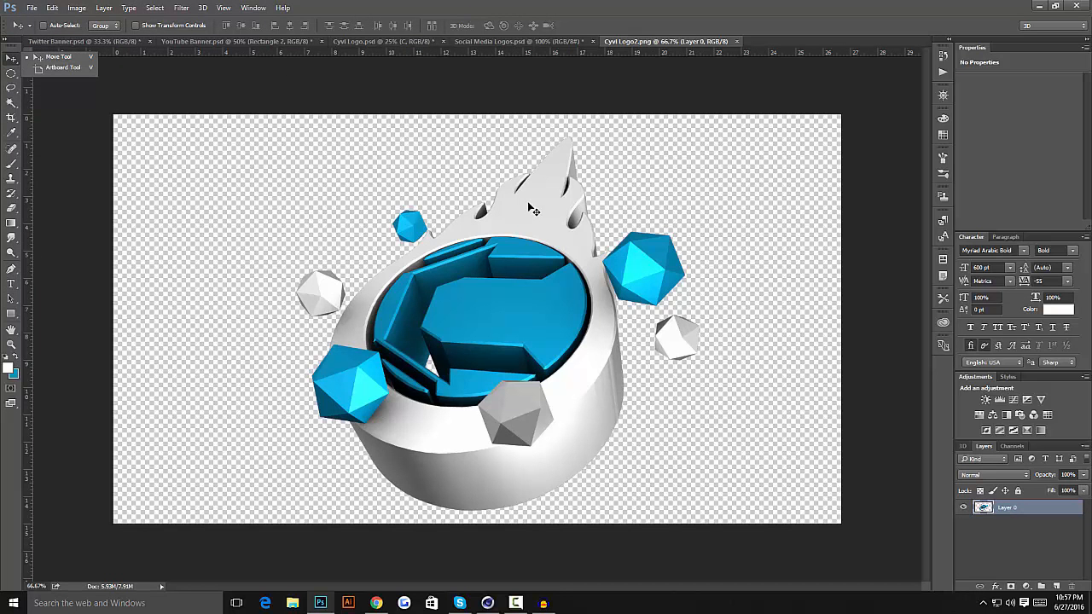
pyautogui.moveTo(534, 272); pyautogui.dragTo(514, 264)
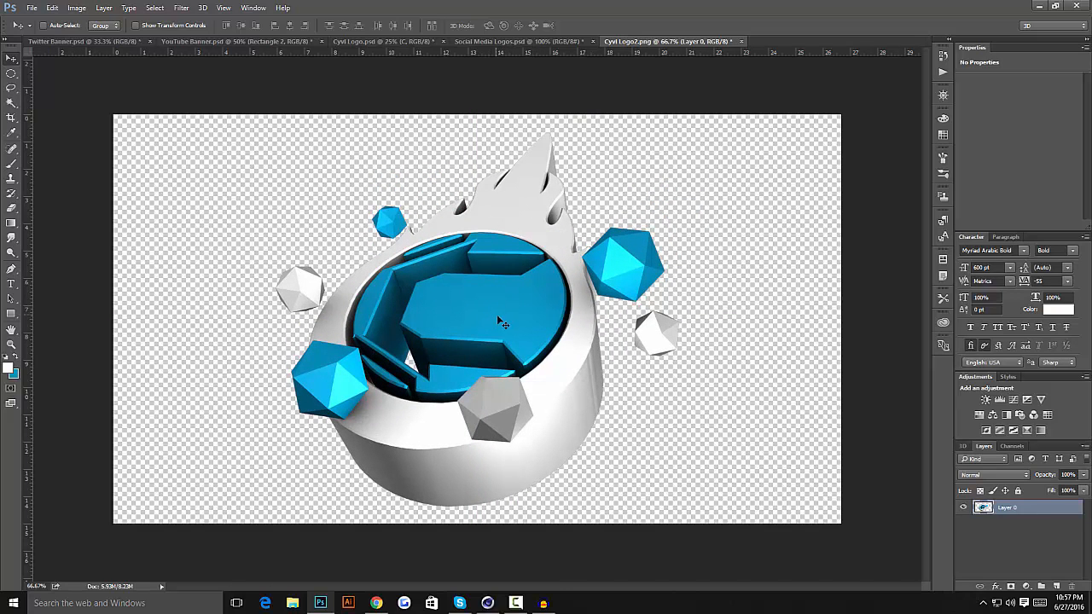
pyautogui.moveTo(502, 316); pyautogui.dragTo(531, 281)
pyautogui.moveTo(452, 294); pyautogui.dragTo(488, 318)
# - Scale the placed logo to 40% width and height and position it at the middle of the white band
pyautogui.hotkey('ctrl', 't')
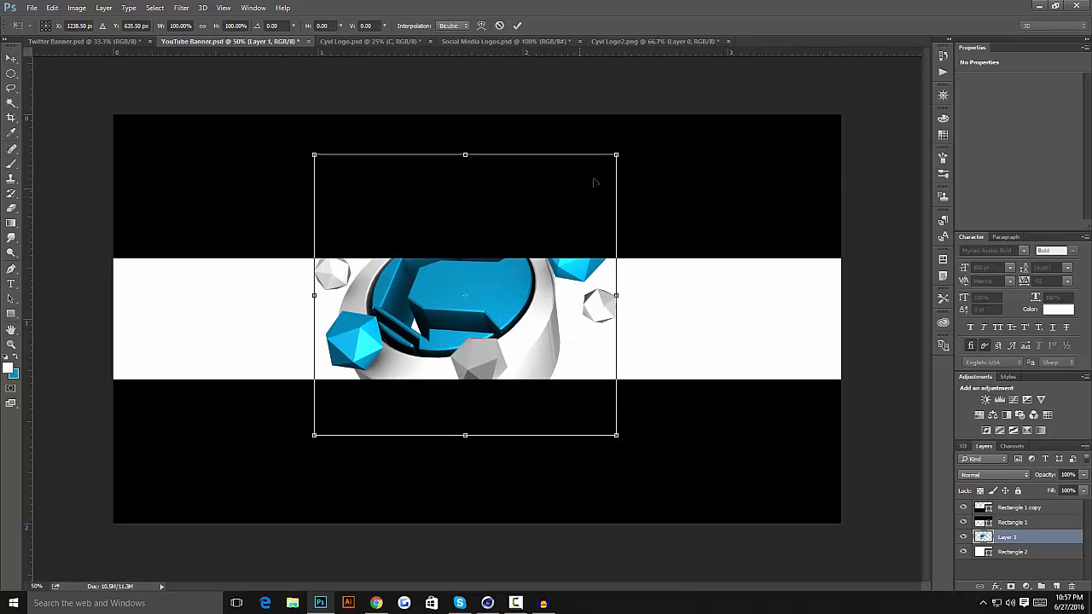
pyautogui.moveTo(616, 157); pyautogui.dragTo(439, 317)
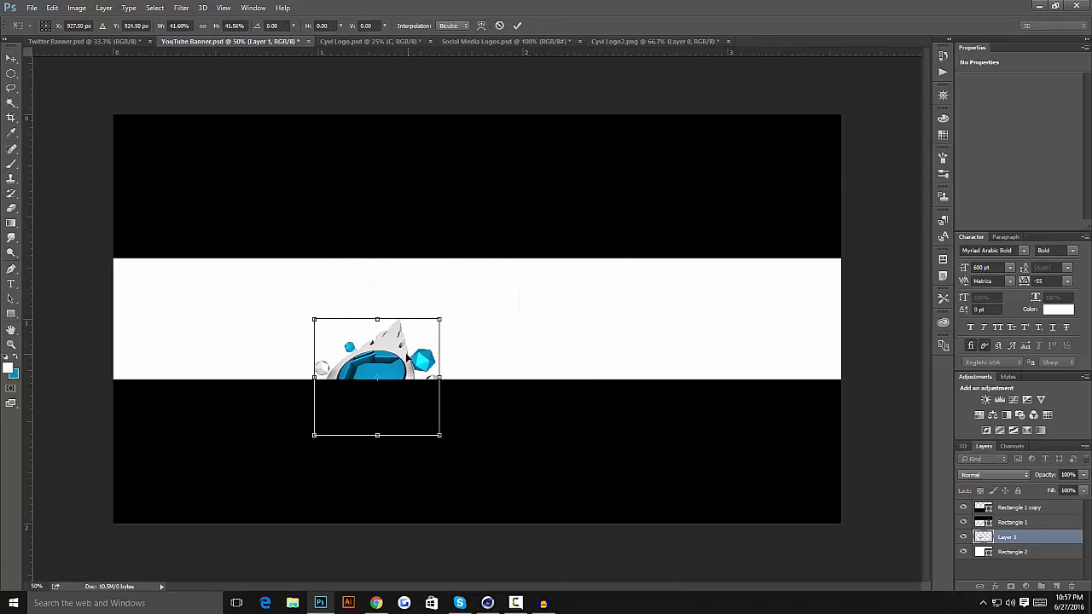
pyautogui.moveTo(405, 356); pyautogui.dragTo(501, 295)
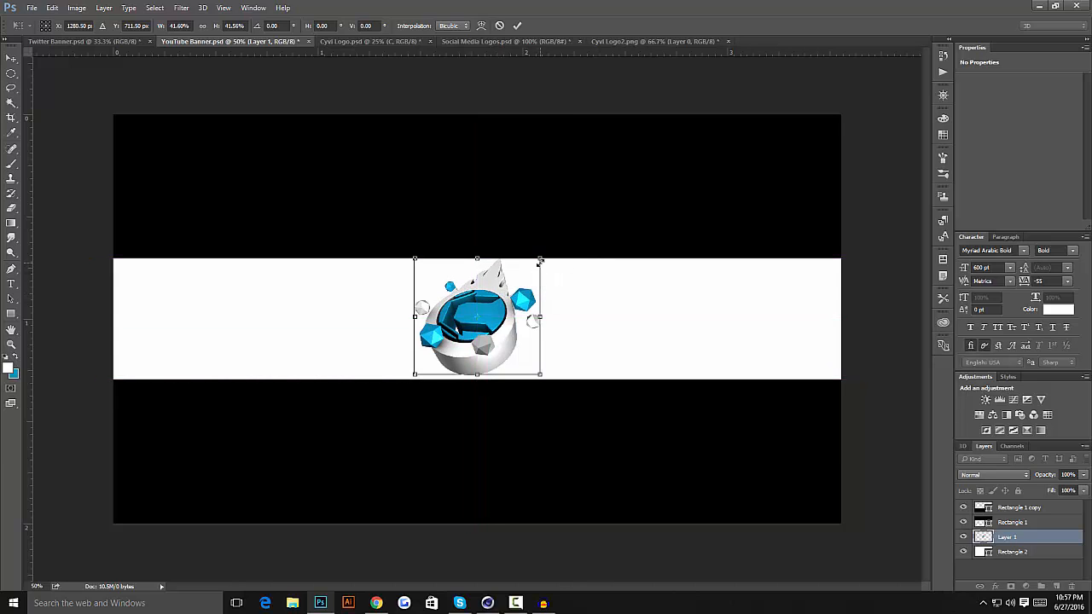
pyautogui.click(176, 26)
pyautogui.write('40')
pyautogui.press('Tab')
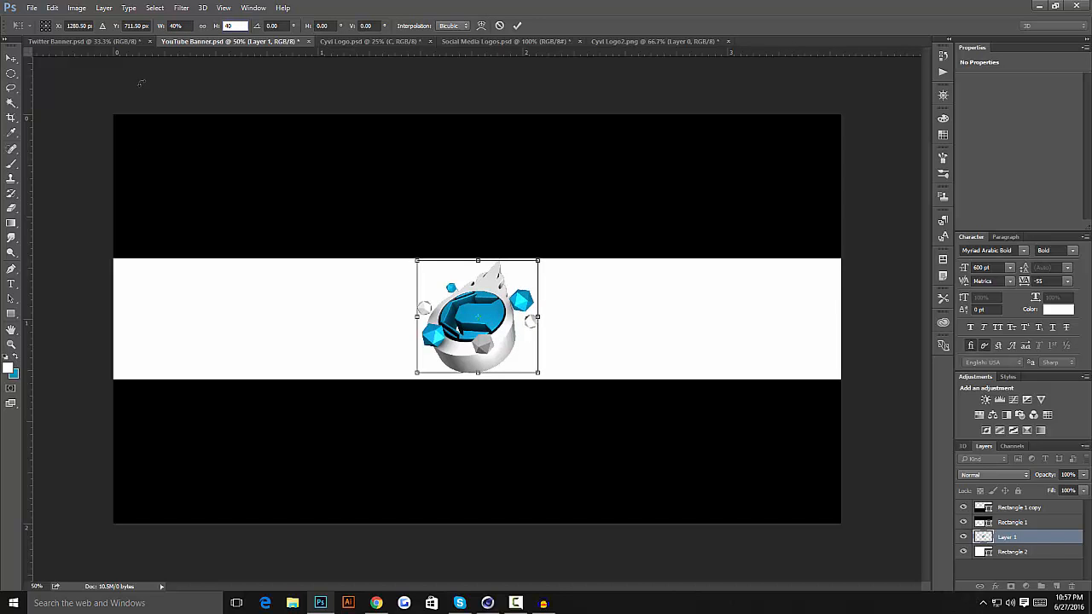
pyautogui.click(11, 58)
pyautogui.click(487, 227)
pyautogui.moveTo(514, 297); pyautogui.dragTo(507, 315)
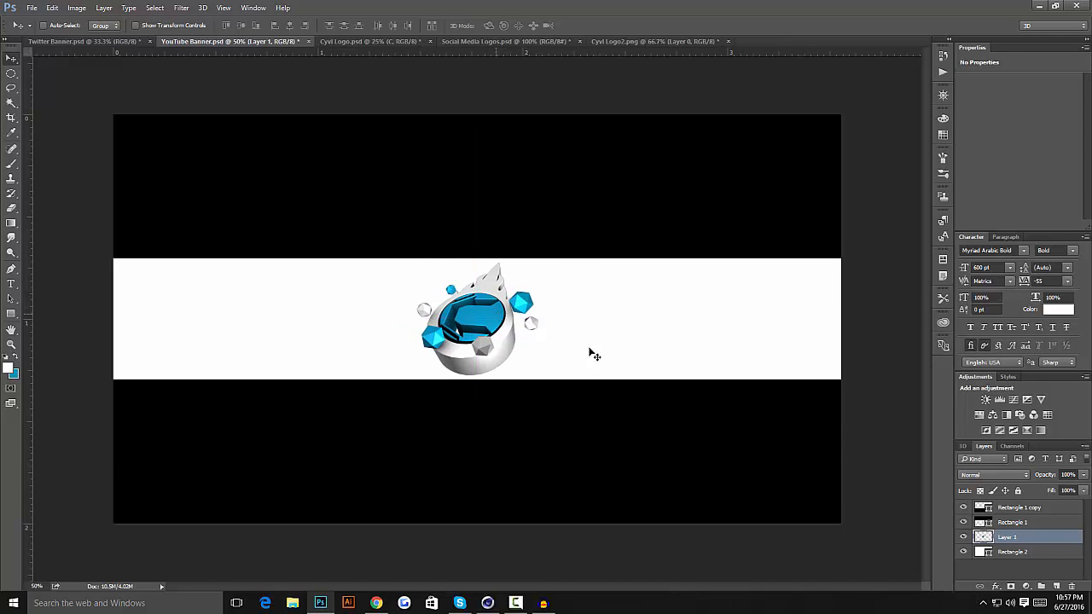
# - Draw a rectangle about 2914 × 402 px across the band's lower edge, above Rectangle 2, and fill it with blue sampled from the logo
pyautogui.click(1013, 553)
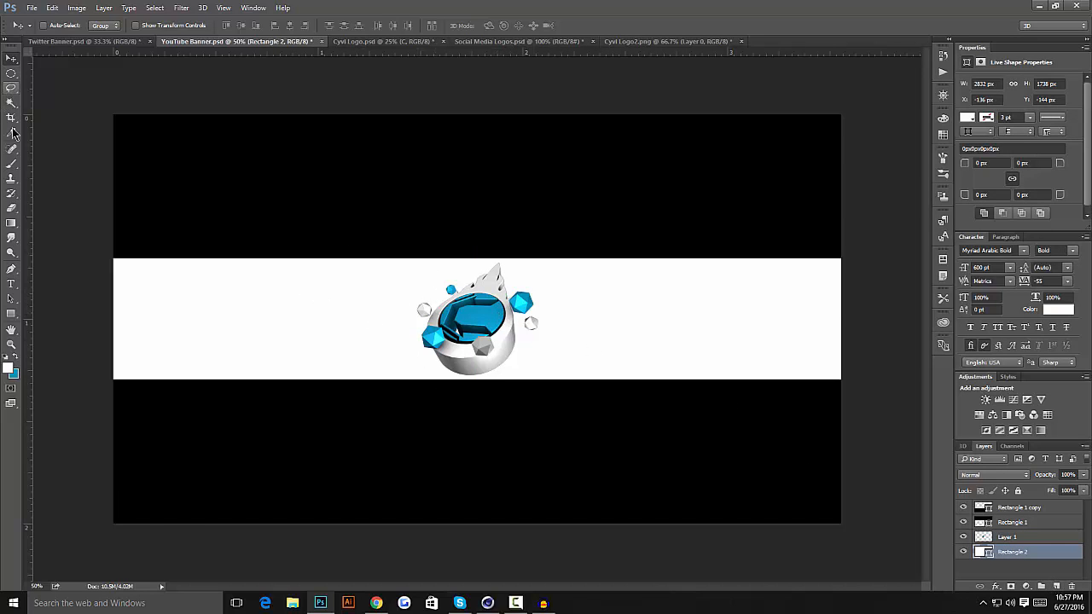
pyautogui.click(11, 314)
pyautogui.moveTo(59, 471); pyautogui.dragTo(888, 358)
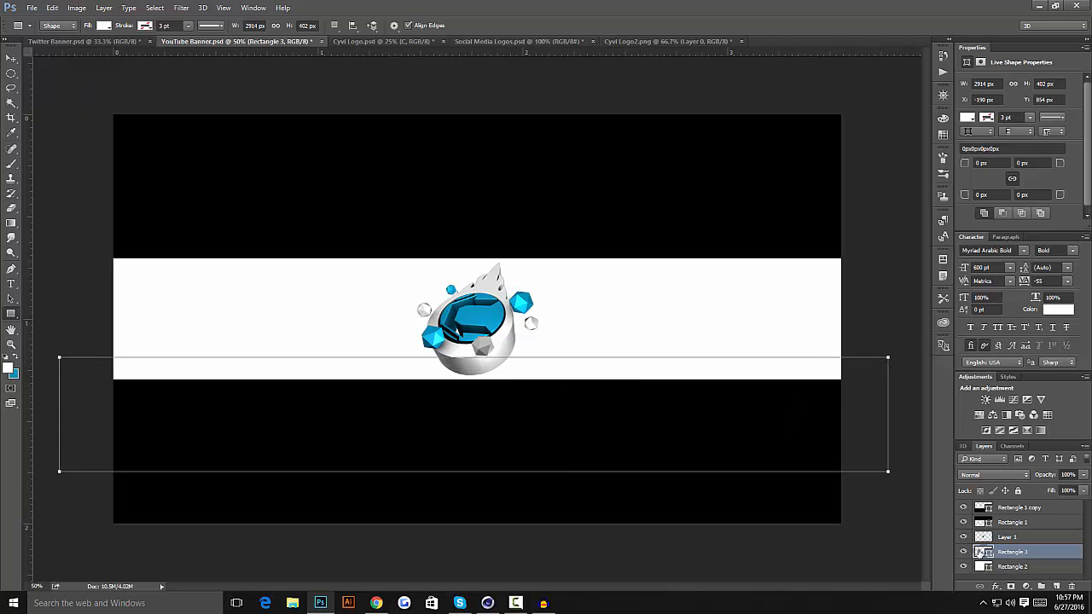
pyautogui.doubleClick(982, 552)
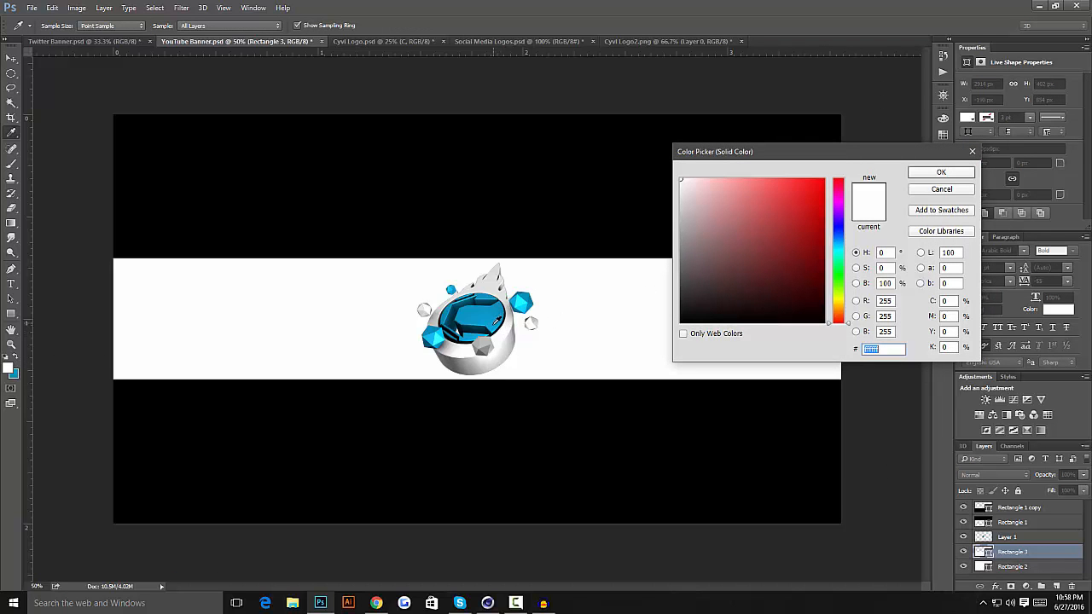
pyautogui.click(498, 323)
pyautogui.click(941, 171)
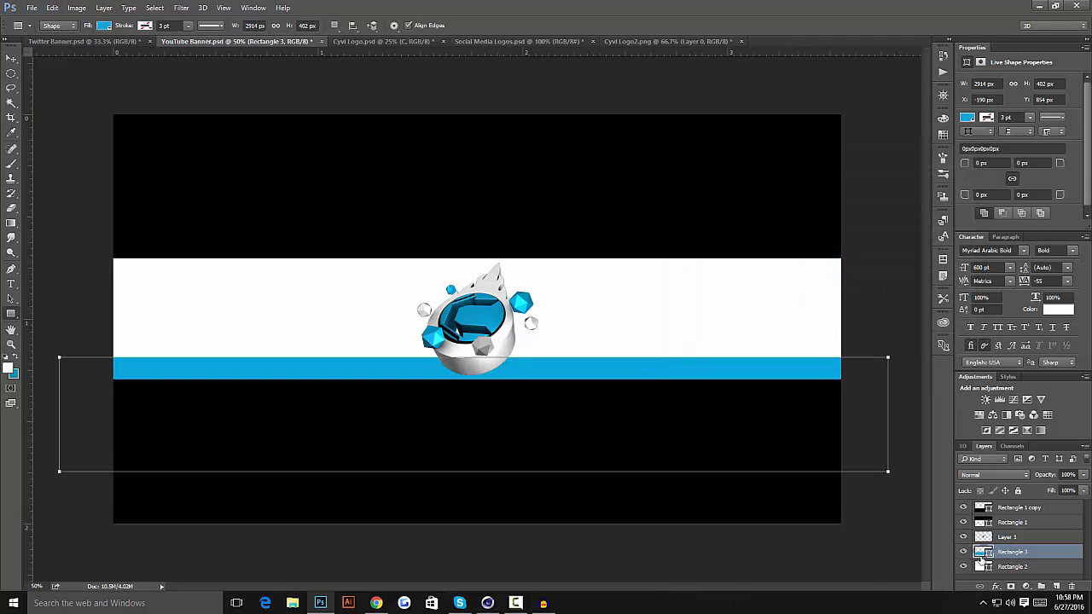
# - Recolor the Rectangle 2 background to the darker blue 0081ac
pyautogui.doubleClick(982, 567)
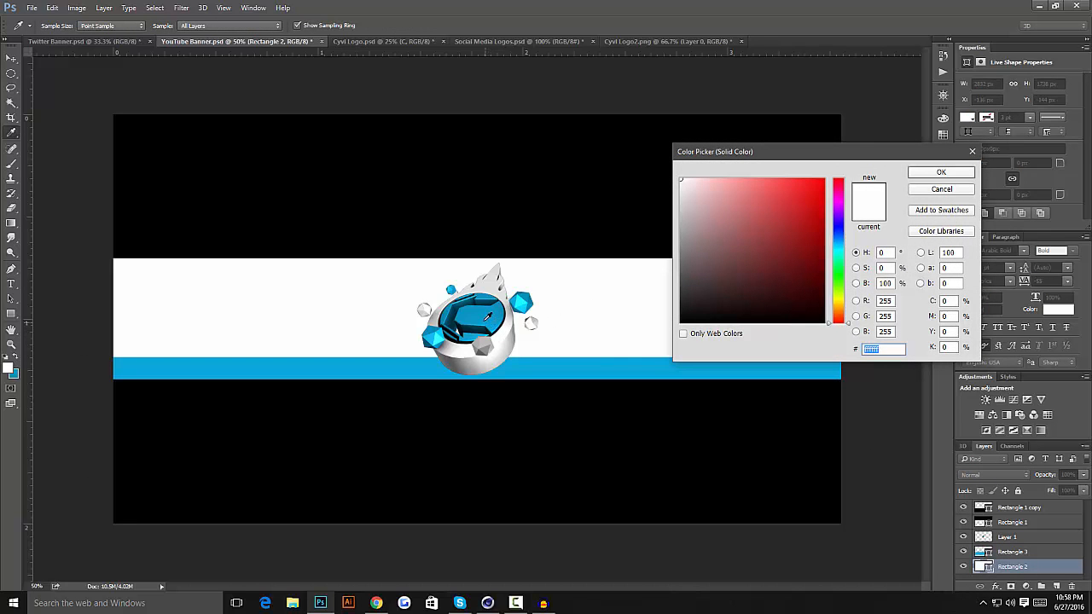
pyautogui.click(473, 334)
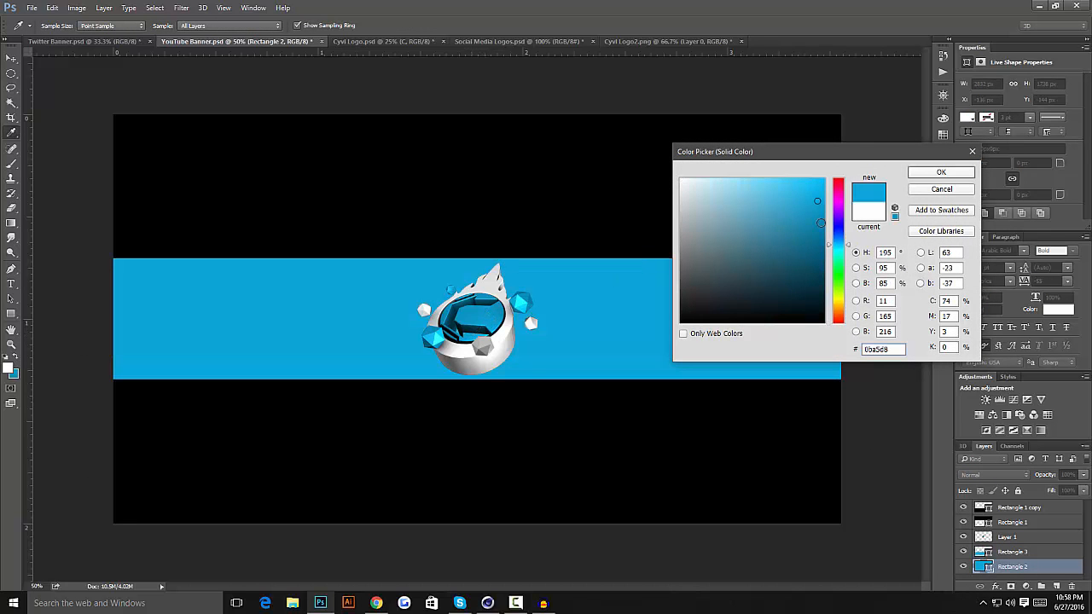
pyautogui.moveTo(821, 224); pyautogui.dragTo(831, 225)
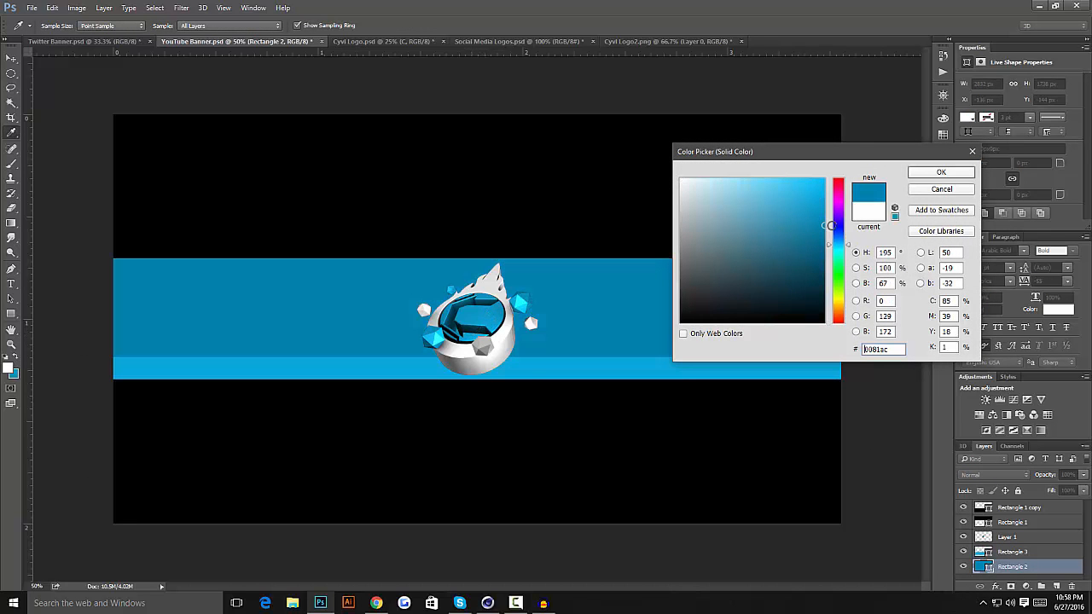
pyautogui.click(940, 174)
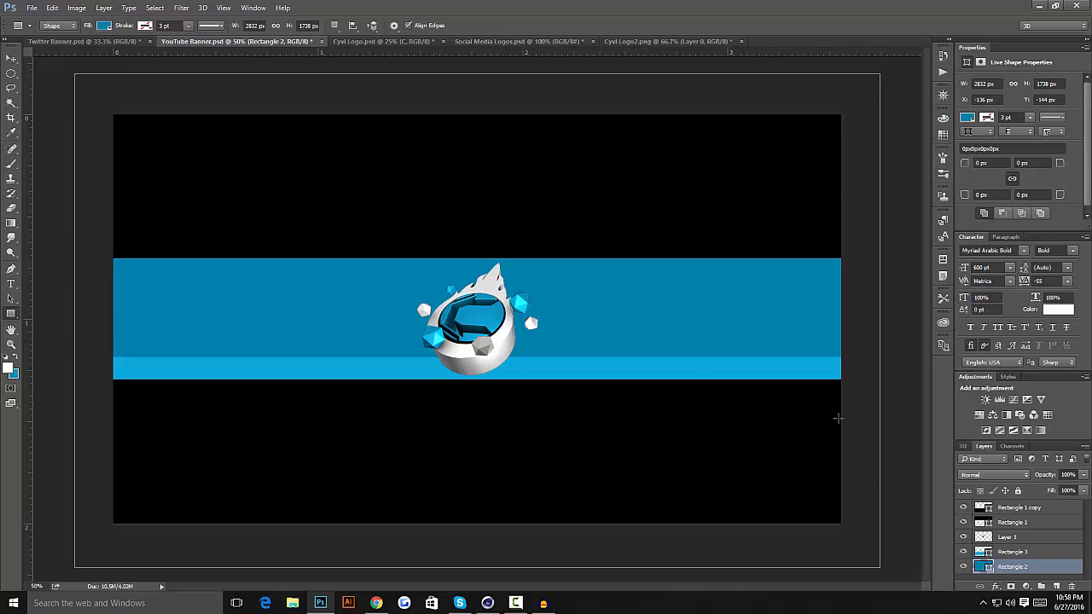
# - Add a new layer above Rectangle 3 and make a thin horizontal elliptical selection beside the logo
pyautogui.click(1039, 554)
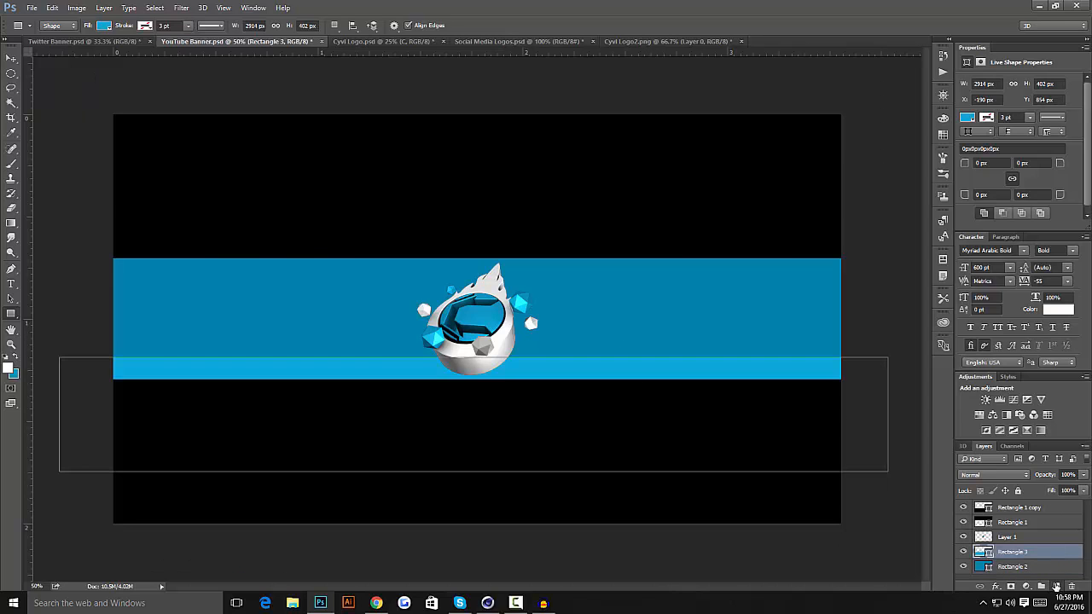
pyautogui.click(1056, 587)
pyautogui.click(11, 74)
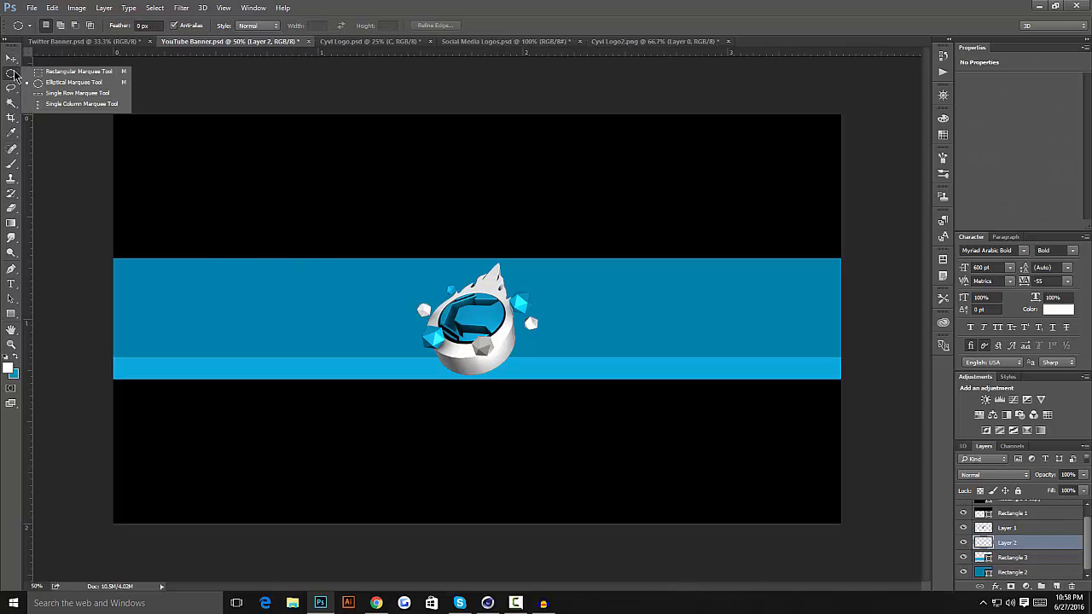
pyautogui.click(59, 83)
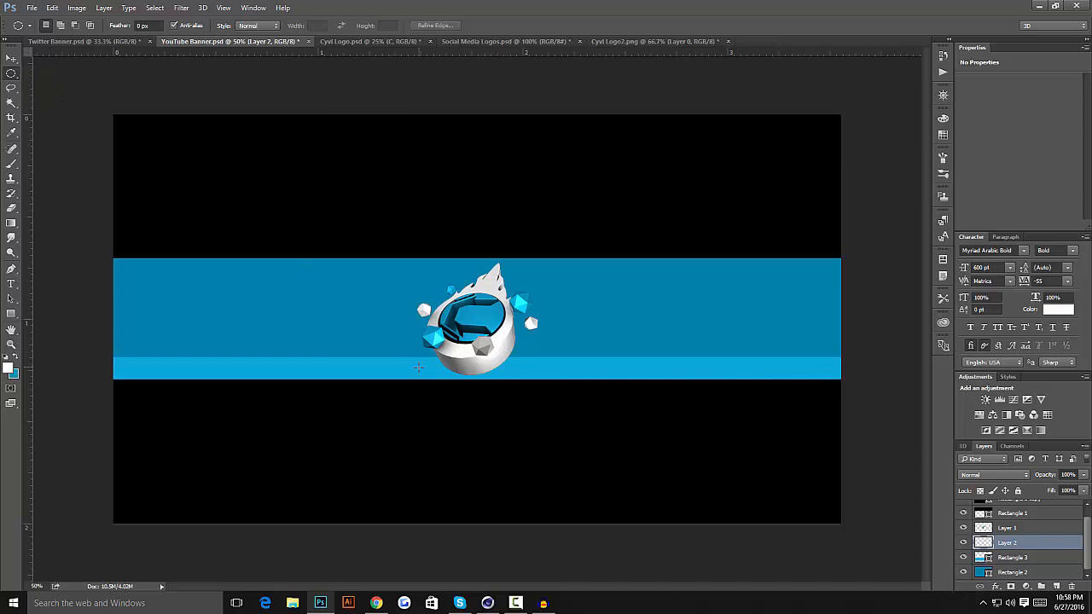
pyautogui.moveTo(322, 332); pyautogui.dragTo(375, 338)
# - Fill the elliptical selection with black 000000 as the foreground color and deselect it
pyautogui.click(9, 368)
pyautogui.write('000000')
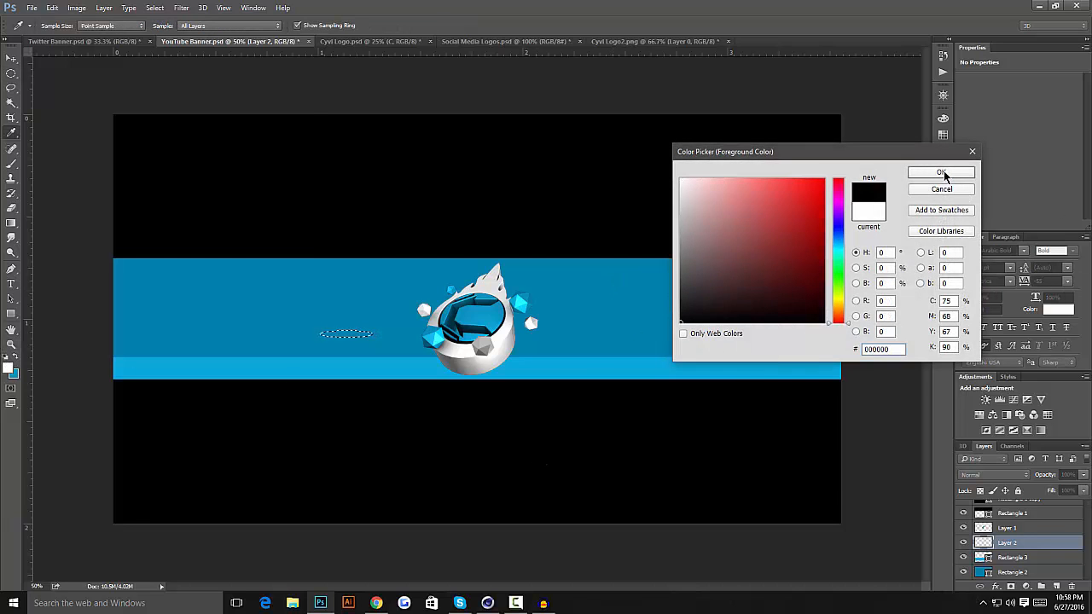
pyautogui.click(938, 175)
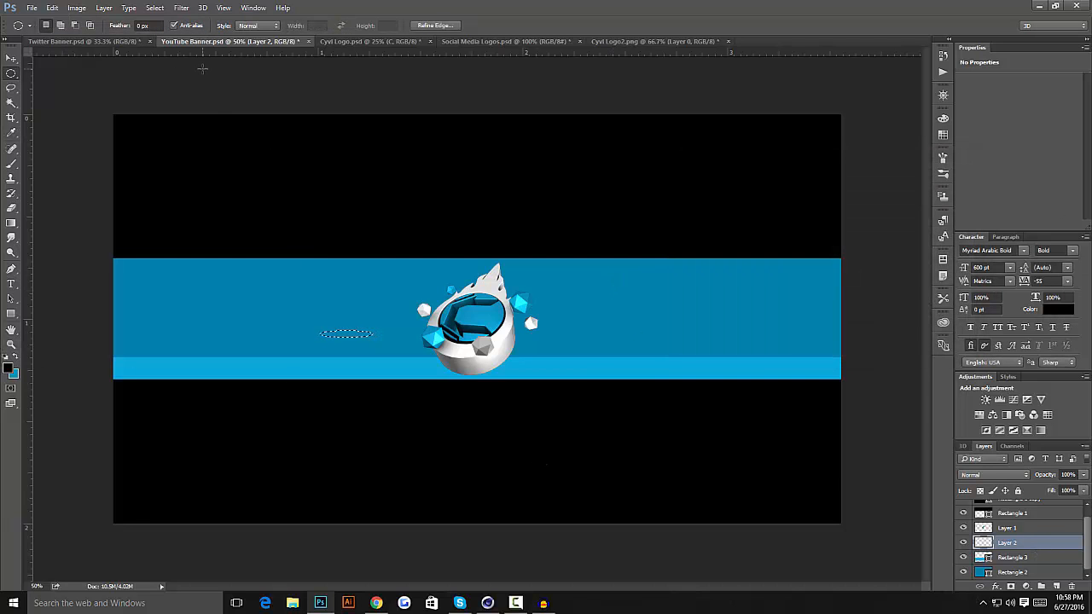
pyautogui.hotkey('shift', 'F5')
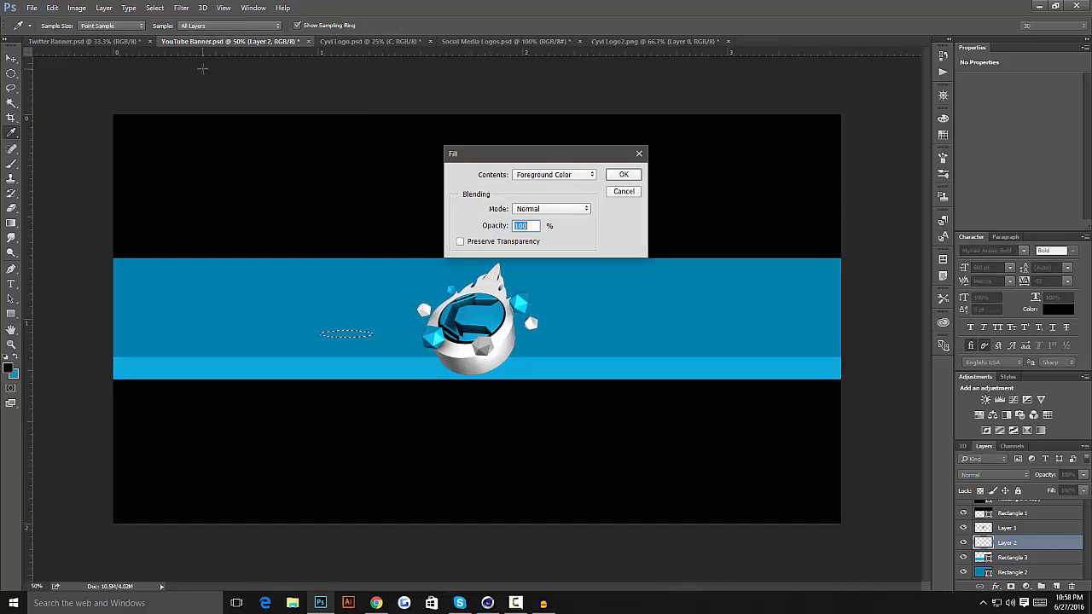
pyautogui.press('Return')
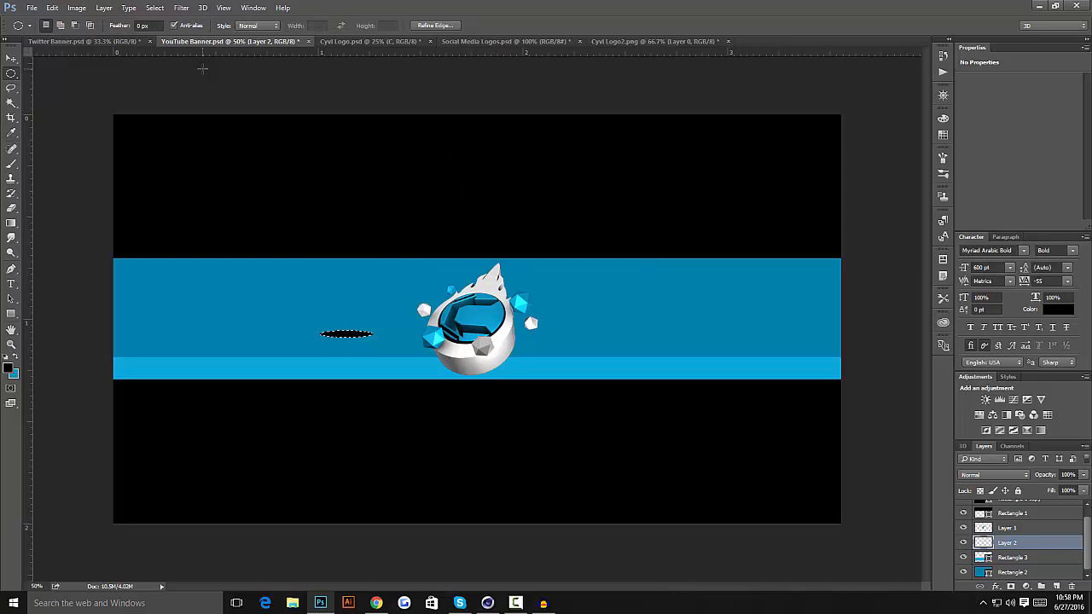
pyautogui.hotkey('ctrl', 'd')
# - Move the black ellipse directly beneath the base of the logo
pyautogui.press('m')
pyautogui.click(10, 58)
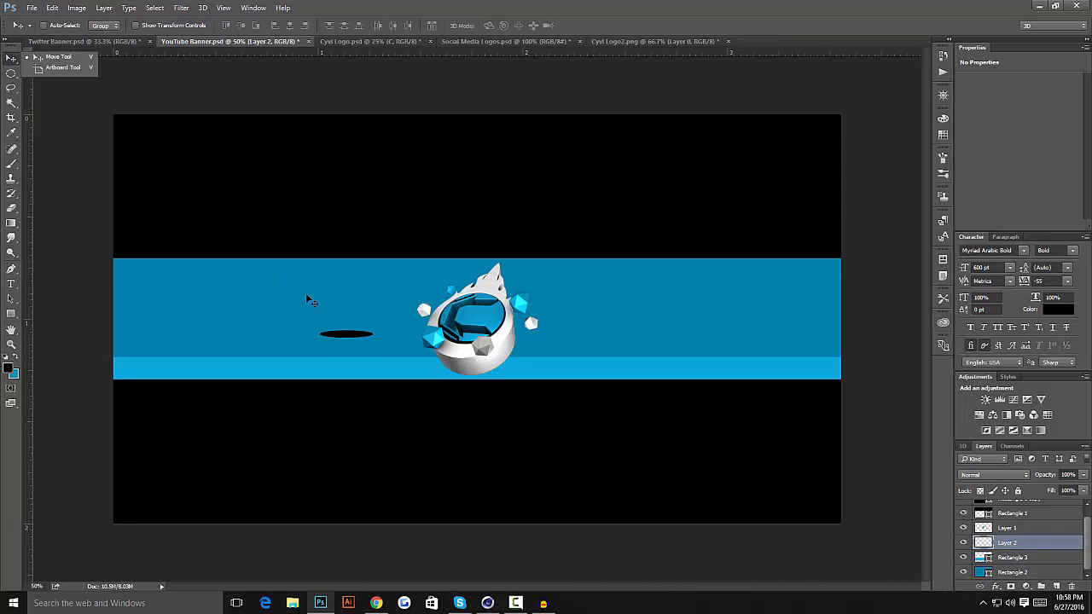
pyautogui.moveTo(304, 298); pyautogui.dragTo(441, 346)
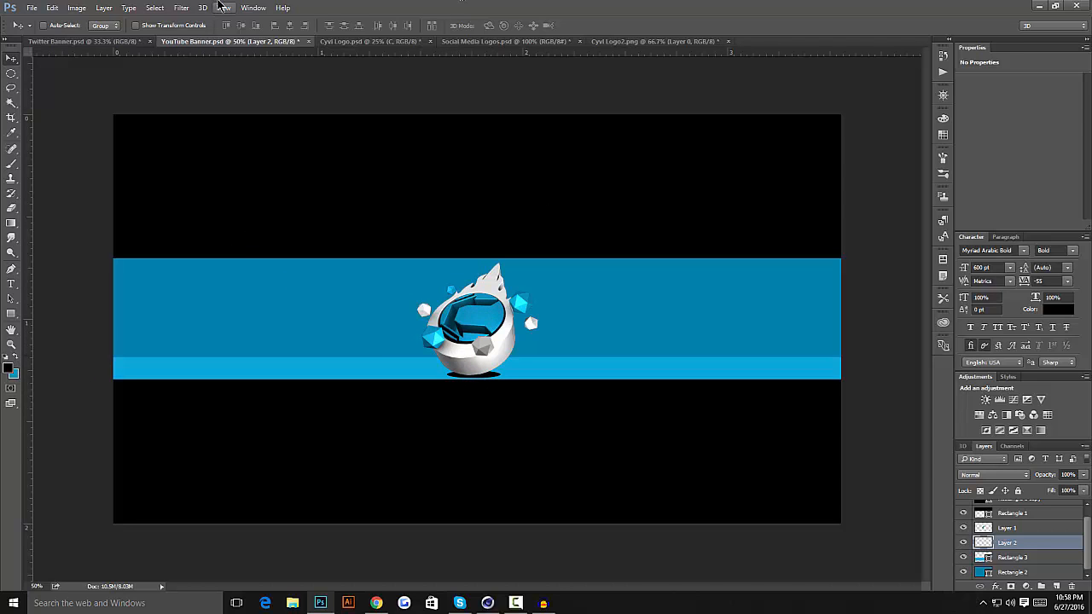
# - Apply a Gaussian Blur with a radius of 8.0 pixels to the black ellipse
pyautogui.click(154, 7)
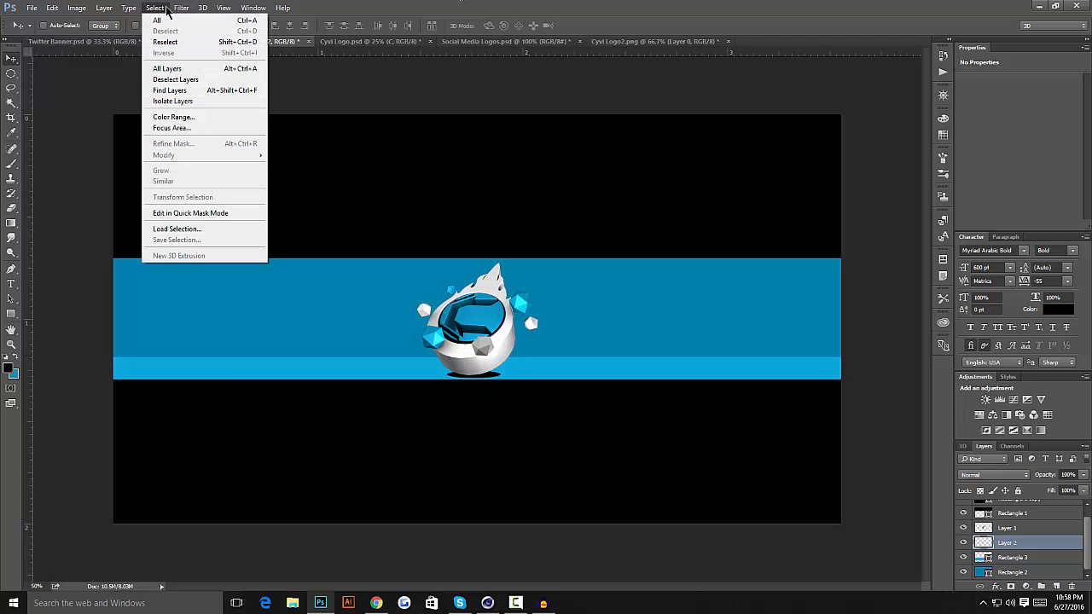
pyautogui.moveTo(180, 8)
pyautogui.moveTo(217, 135)
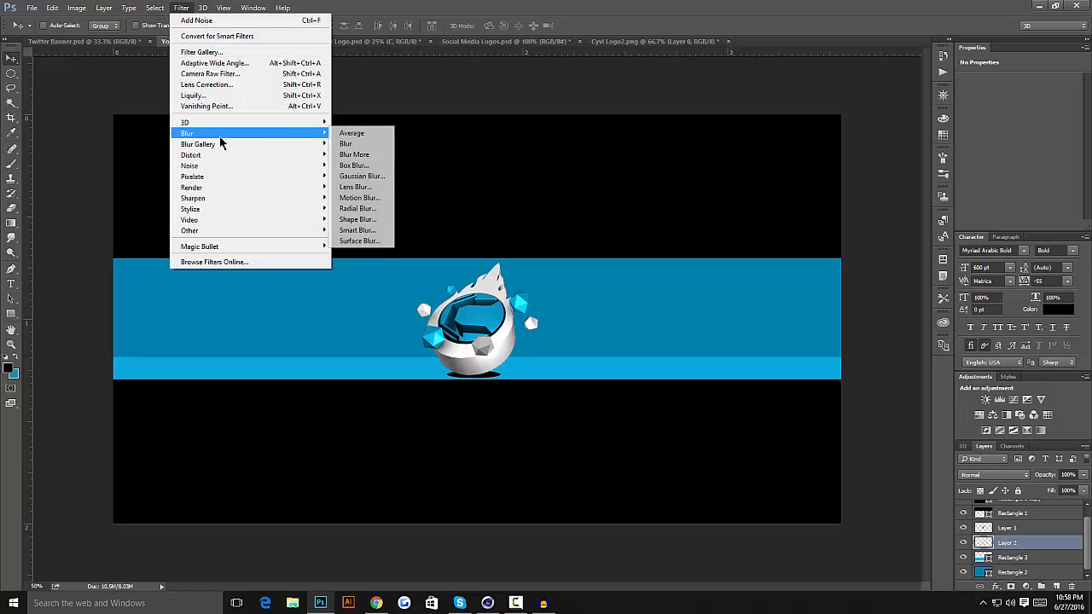
pyautogui.click(360, 176)
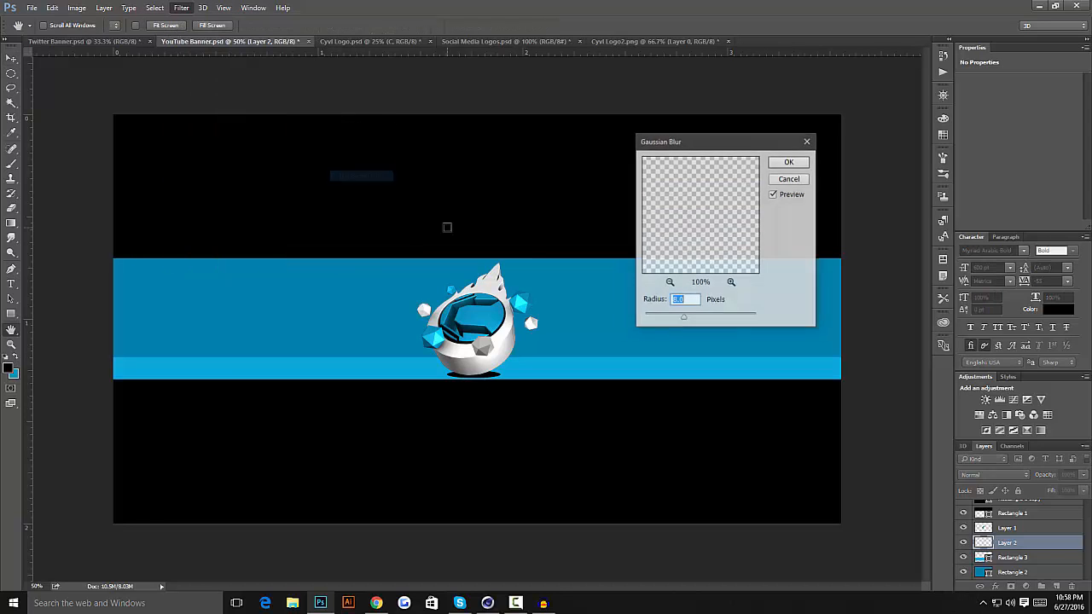
pyautogui.click(787, 163)
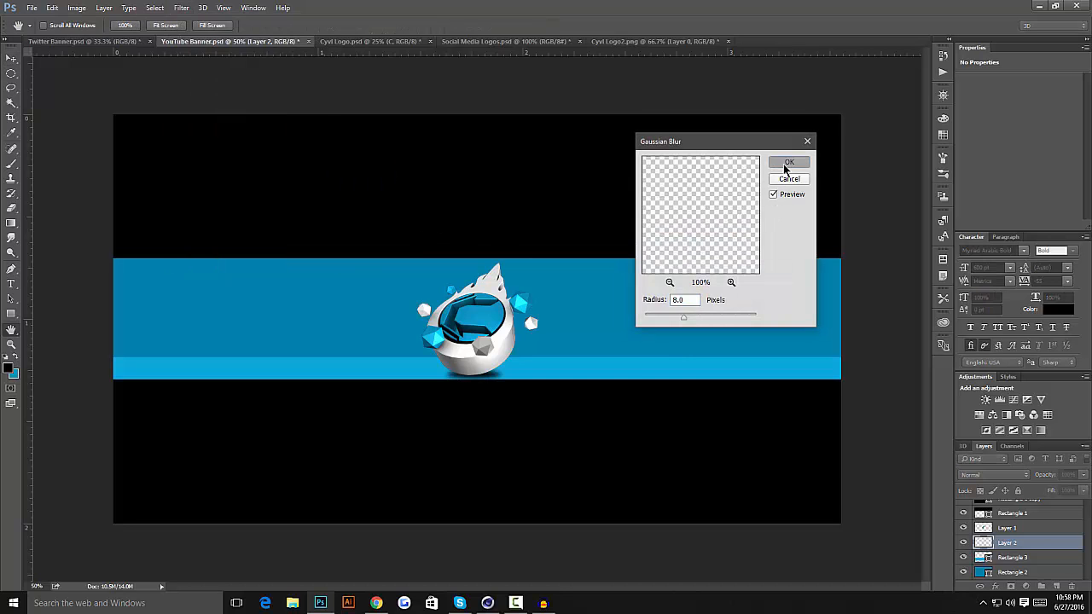
# - Apply a horizontal Motion Blur with a distance of 284 pixels to the ellipse shadow
pyautogui.click(177, 7)
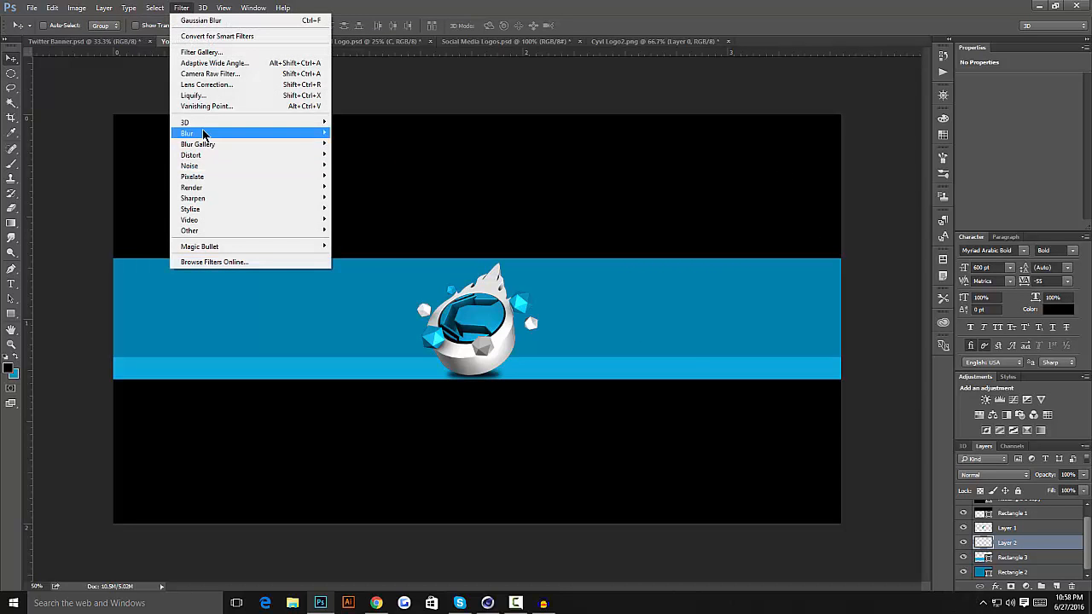
pyautogui.moveTo(219, 134)
pyautogui.click(358, 198)
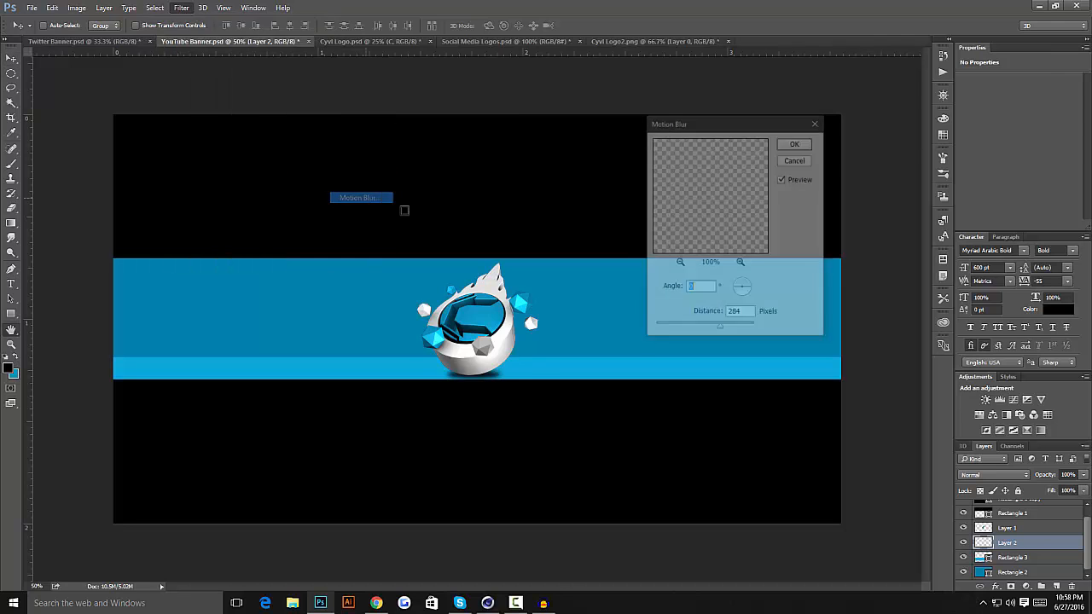
pyautogui.click(795, 142)
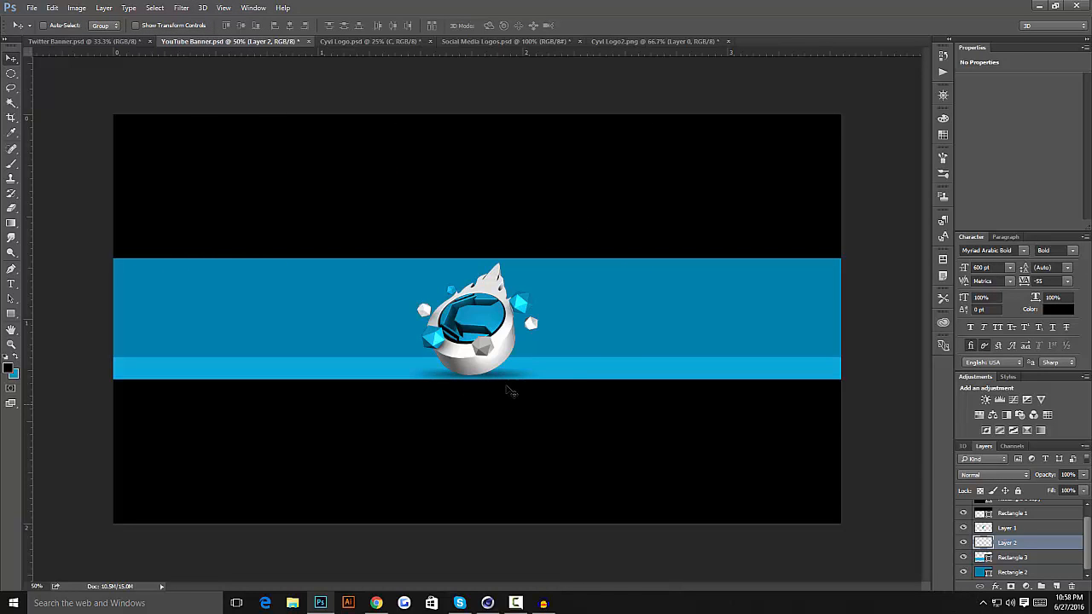
# - Shift the logo on Layer 1 slightly up and to the left so it floats above its shadow
pyautogui.click(1006, 528)
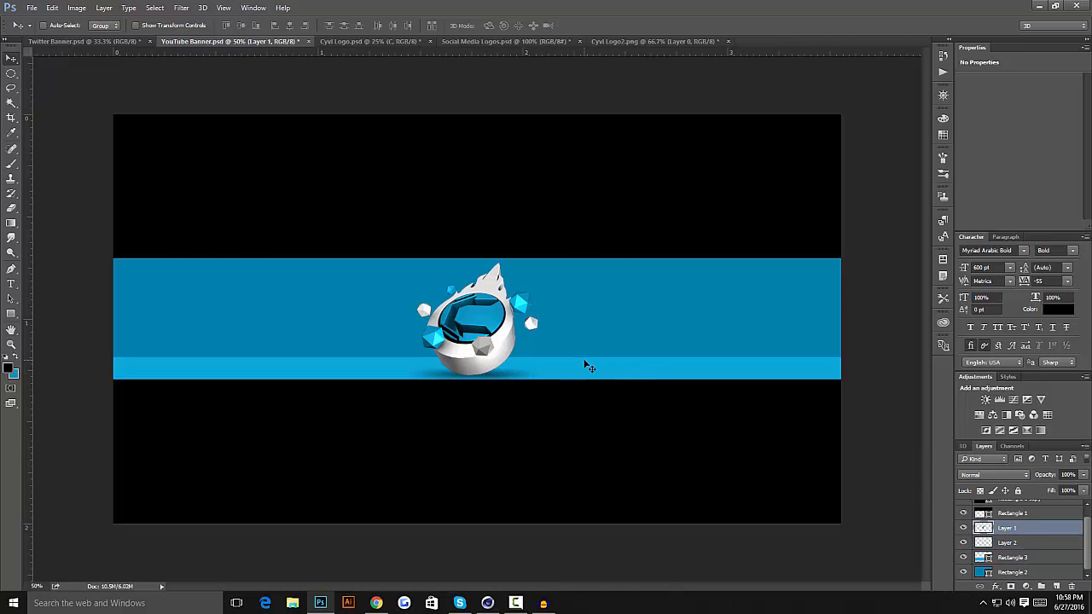
pyautogui.moveTo(586, 361); pyautogui.dragTo(587, 359)
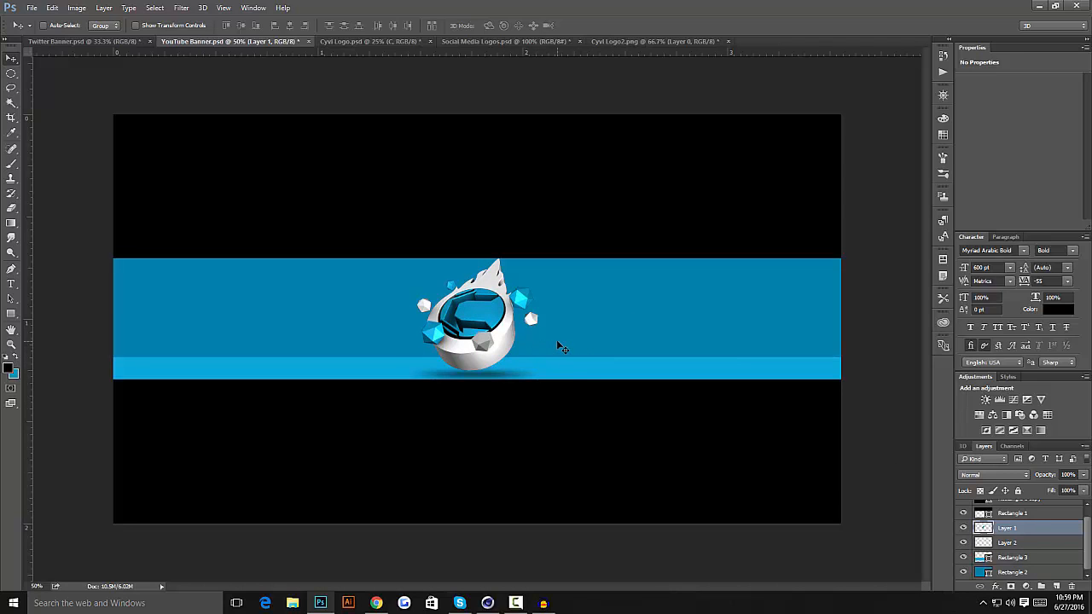
pyautogui.press('Left')
pyautogui.press('Left')
pyautogui.press('Left')
pyautogui.press('Left')
pyautogui.press('Left')
pyautogui.press('Left')
pyautogui.press('Left')
pyautogui.press('Left')
pyautogui.press('Left')
pyautogui.press('Left')
pyautogui.press('Left')
pyautogui.press('Left')
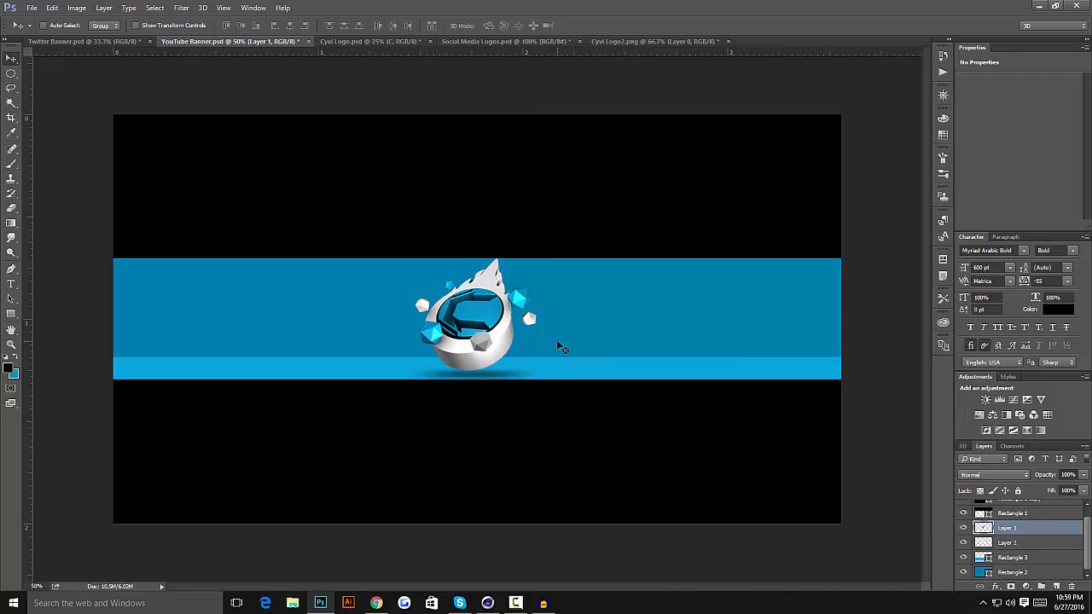
# - Nudge the logo on Layer 1 slightly to the left above its shadow
pyautogui.press('Down')
pyautogui.press('Down')
pyautogui.press('Up')
pyautogui.press('Up')
pyautogui.press('Up')
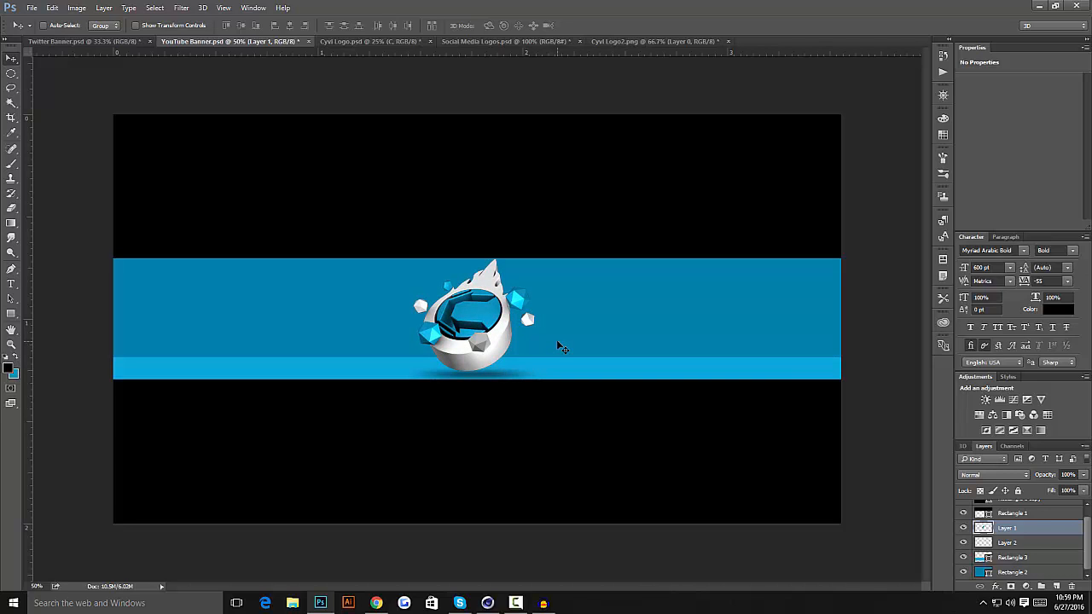
# - Shift the logo and its shadow together slightly to the right, and clip the shadow on Layer 2 to Rectangle 3
pyautogui.keyDown('shift'); pyautogui.click(1030, 547); pyautogui.keyUp('shift')
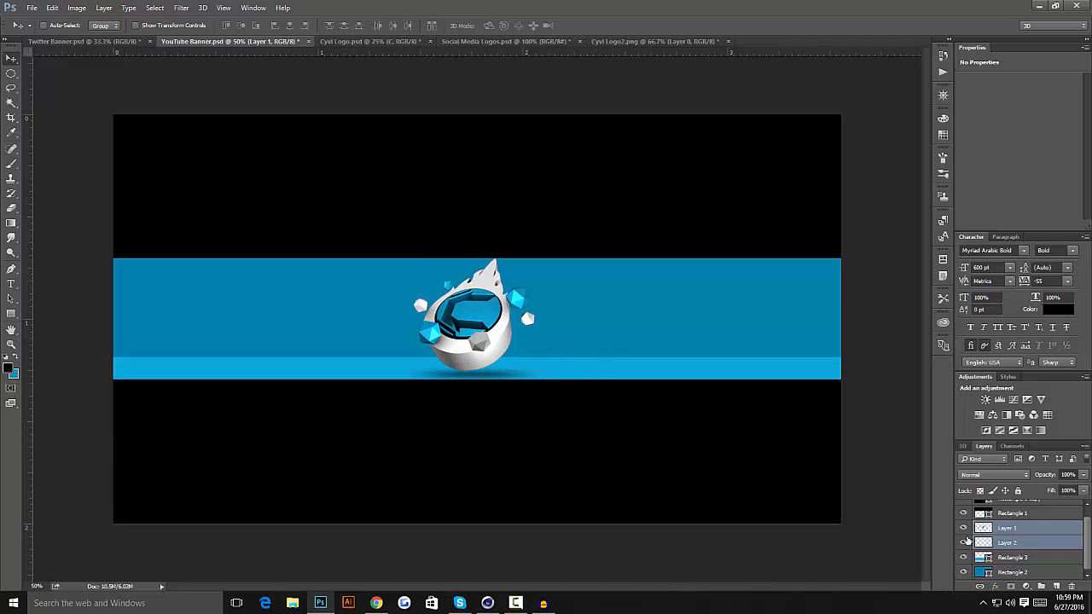
pyautogui.moveTo(549, 391); pyautogui.dragTo(554, 391)
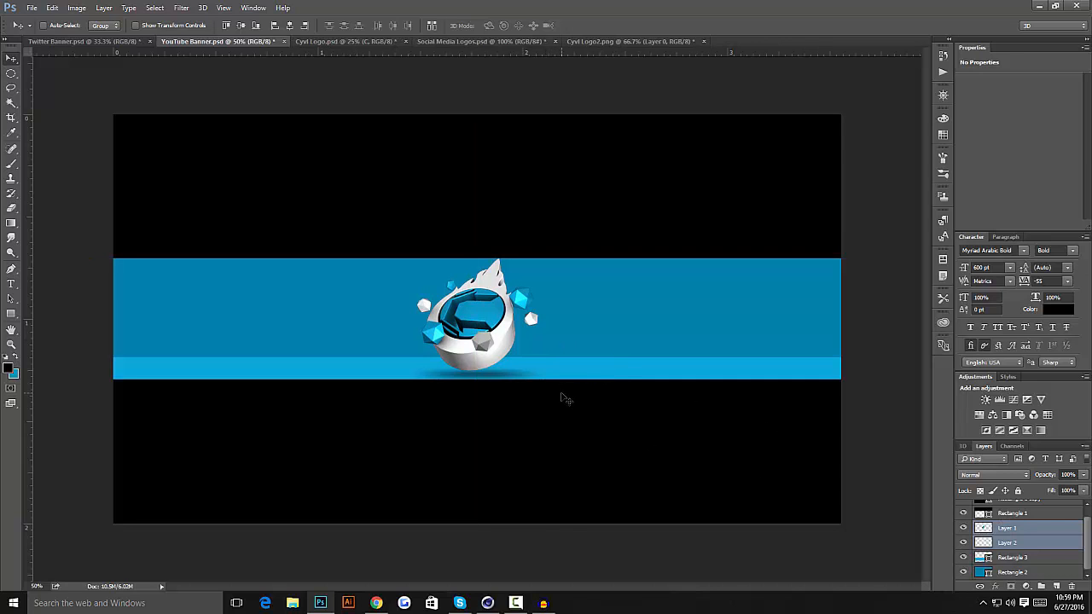
pyautogui.rightClick(1031, 547)
pyautogui.click(981, 236)
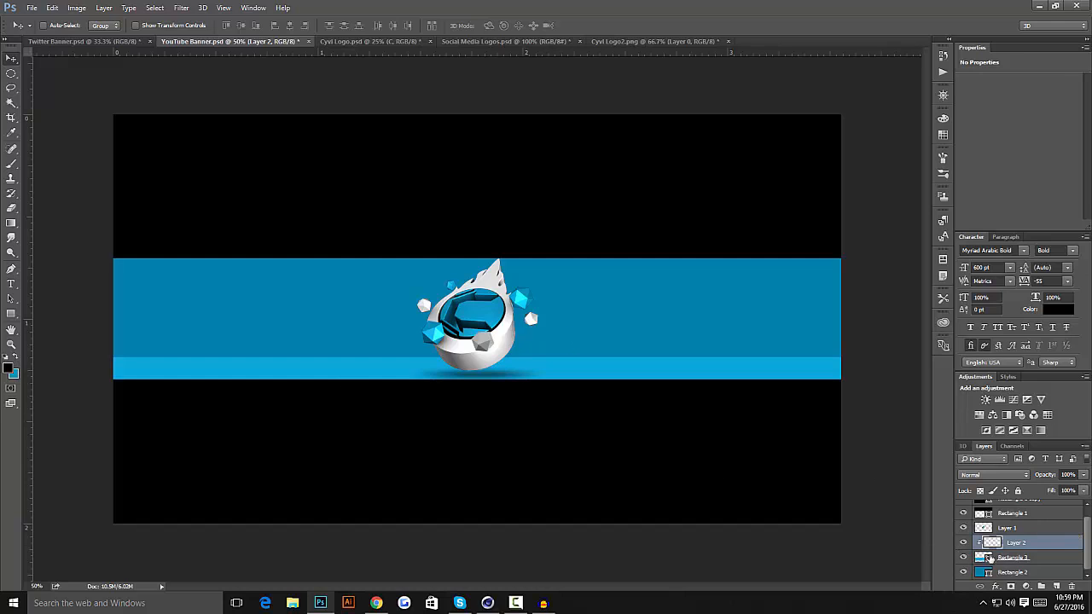
# - Add a new empty layer directly above Rectangle 2 and activate the Brush tool
pyautogui.click(1036, 572)
pyautogui.click(1056, 586)
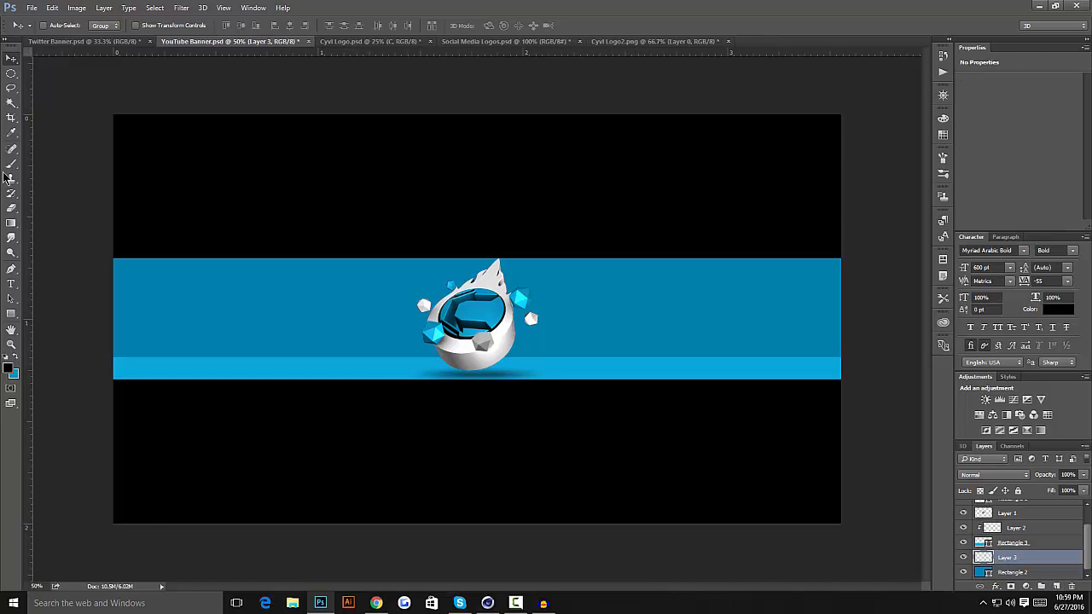
pyautogui.rightClick(11, 162)
pyautogui.click(81, 160)
# - Browse the brush presets and preview the geometric shapes over the banner to compare them as a background pattern
pyautogui.click(49, 26)
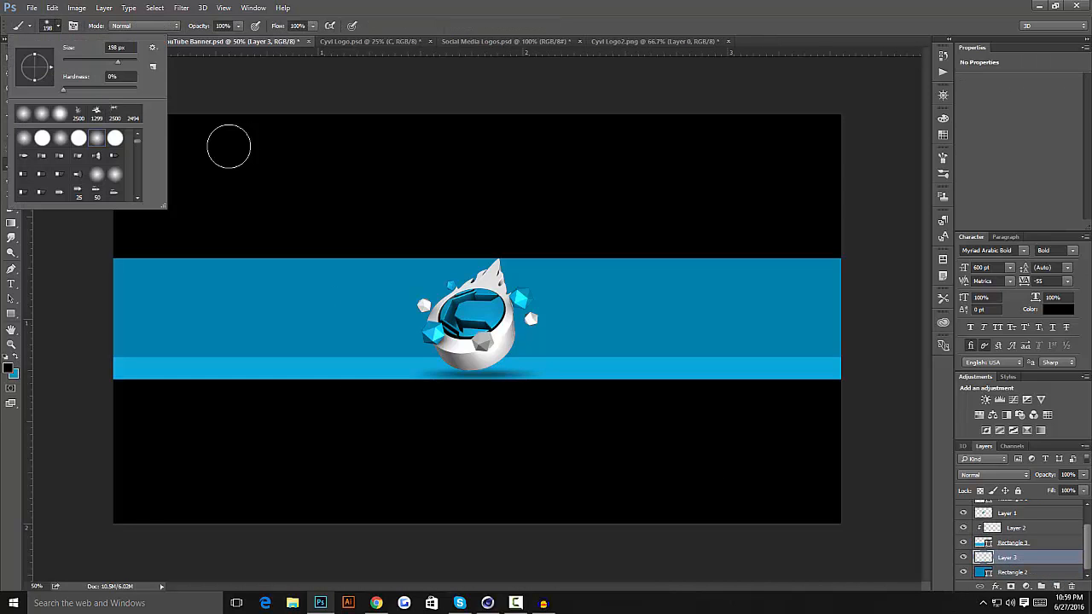
pyautogui.moveTo(140, 147)
pyautogui.mouseDown()
pyautogui.moveTo(137, 197)
pyautogui.moveTo(136, 172)
pyautogui.mouseUp()
pyautogui.scroll(3, 79, 165)
pyautogui.scroll(4, 79, 165)
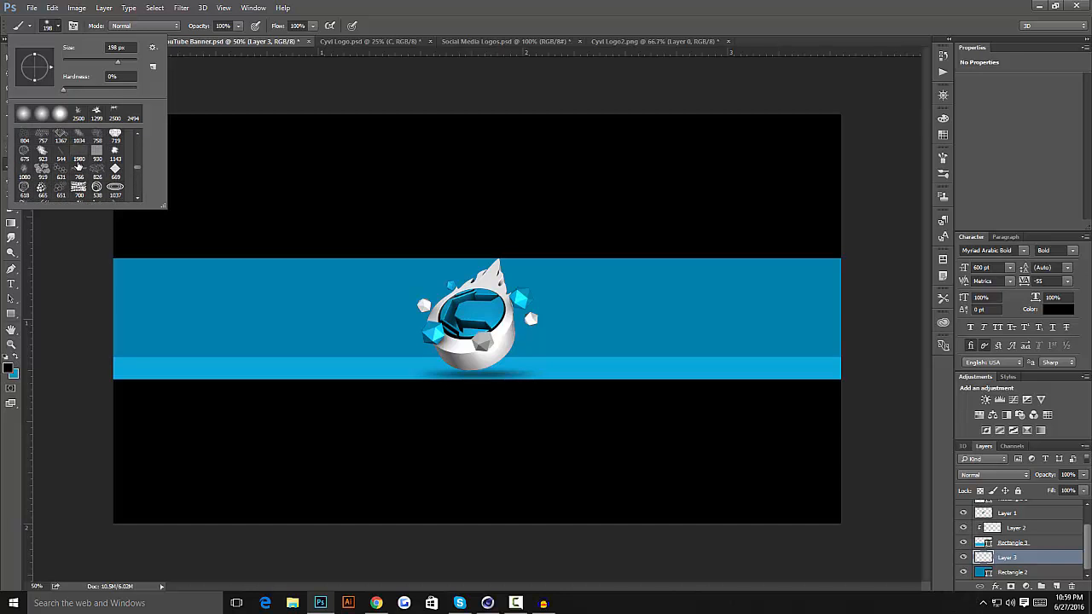
pyautogui.scroll(2, 40, 168)
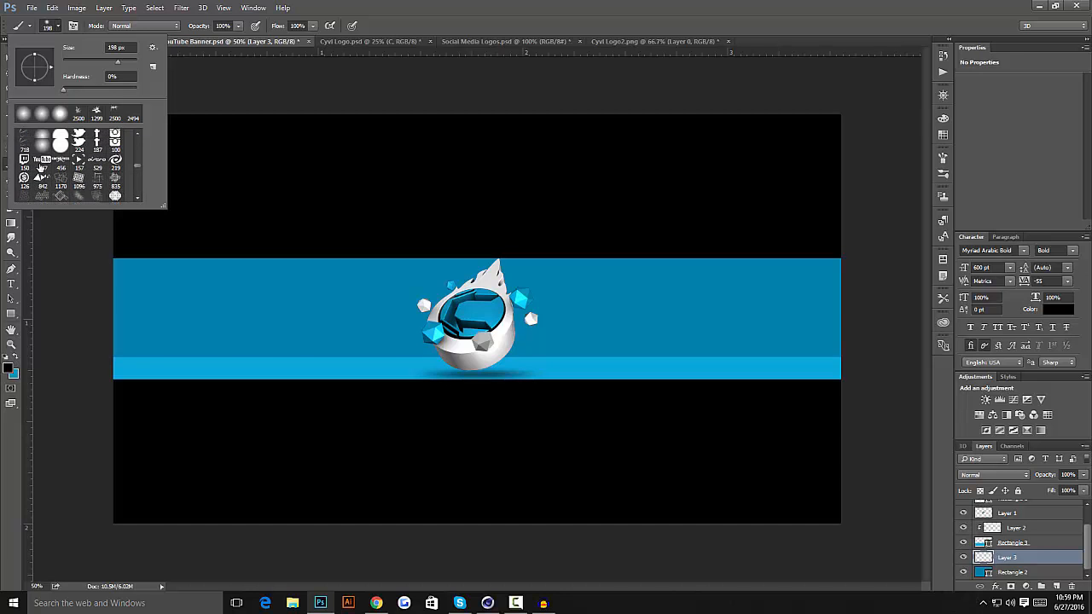
pyautogui.click(61, 186)
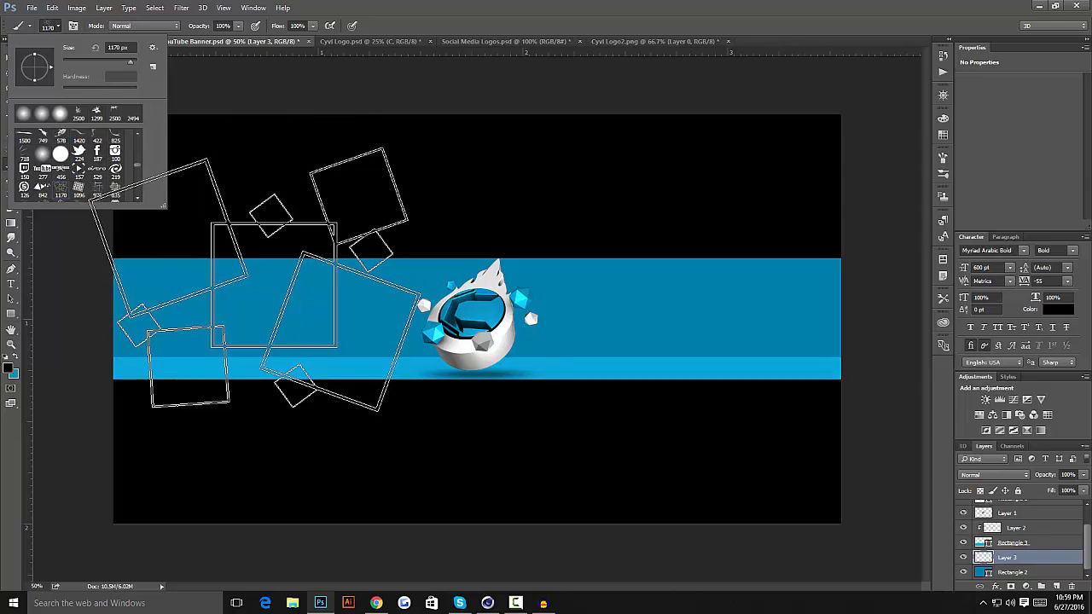
pyautogui.click(79, 186)
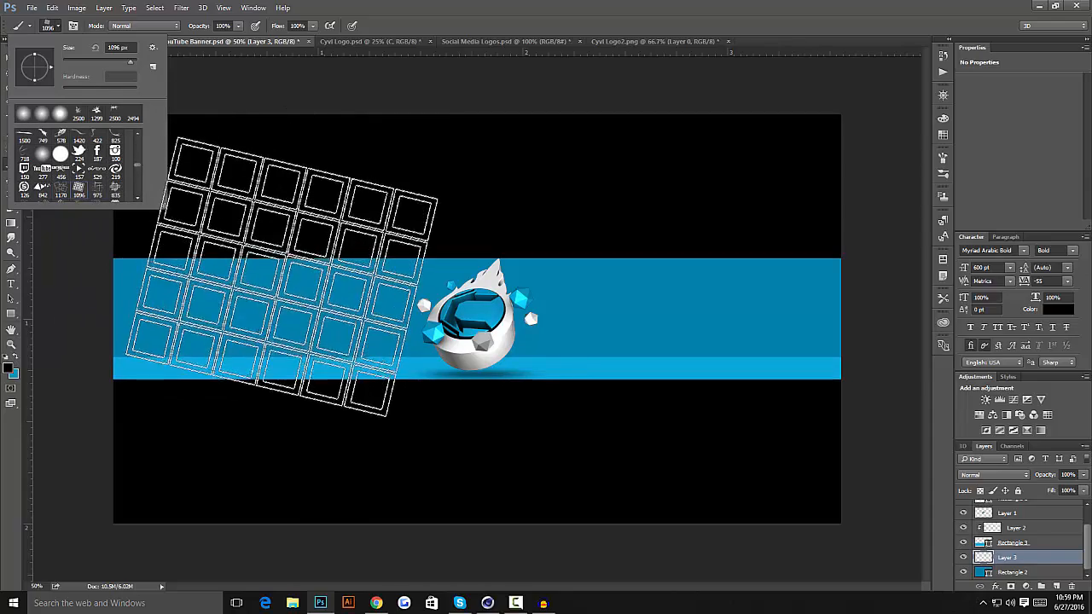
pyautogui.click(97, 189)
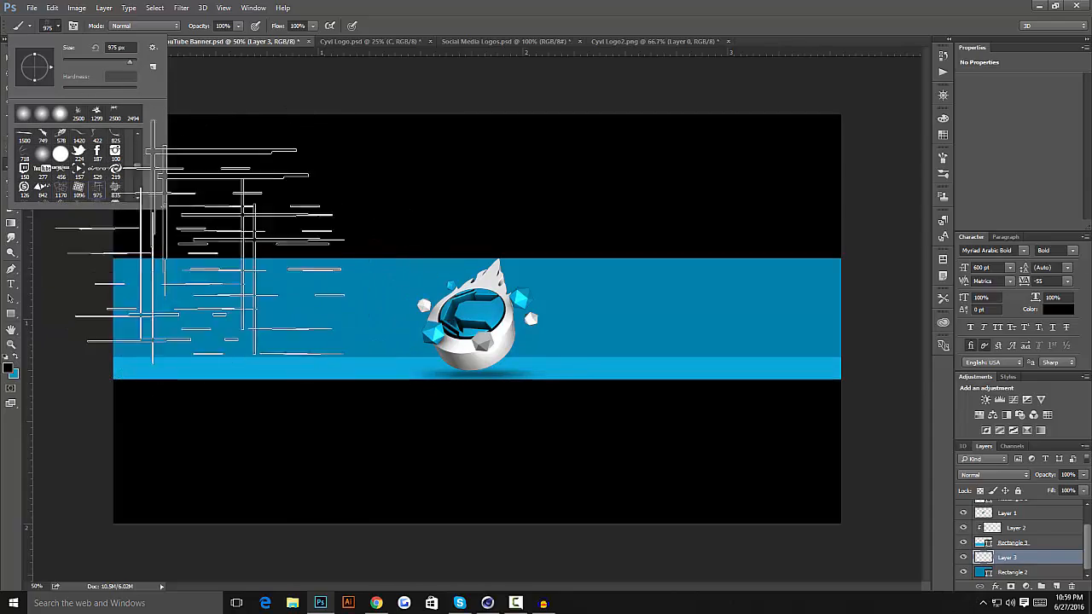
pyautogui.click(115, 189)
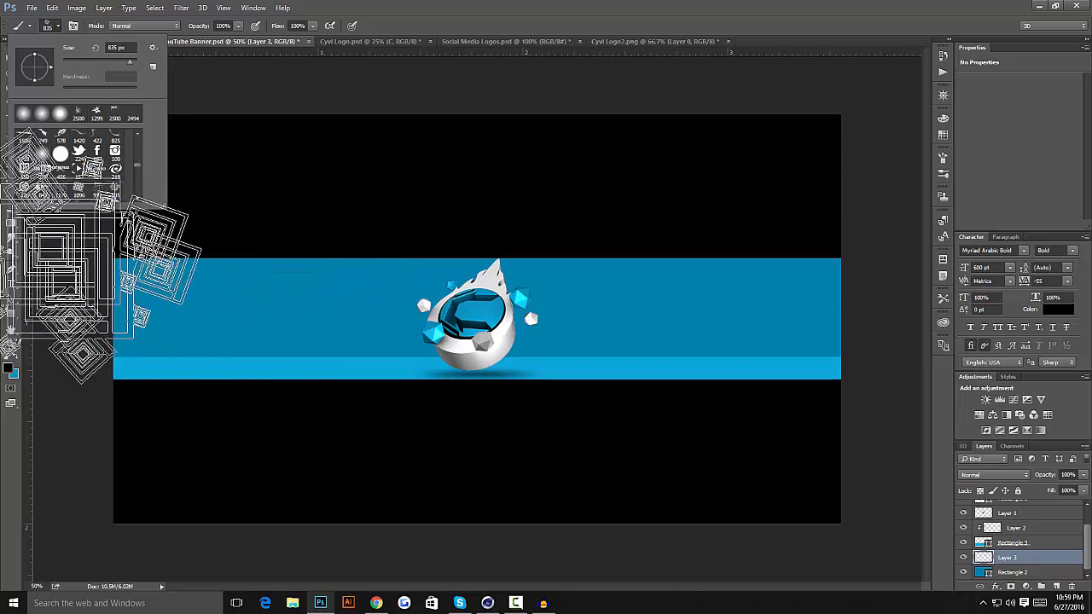
pyautogui.click(43, 186)
pyautogui.scroll(-3, 79, 178)
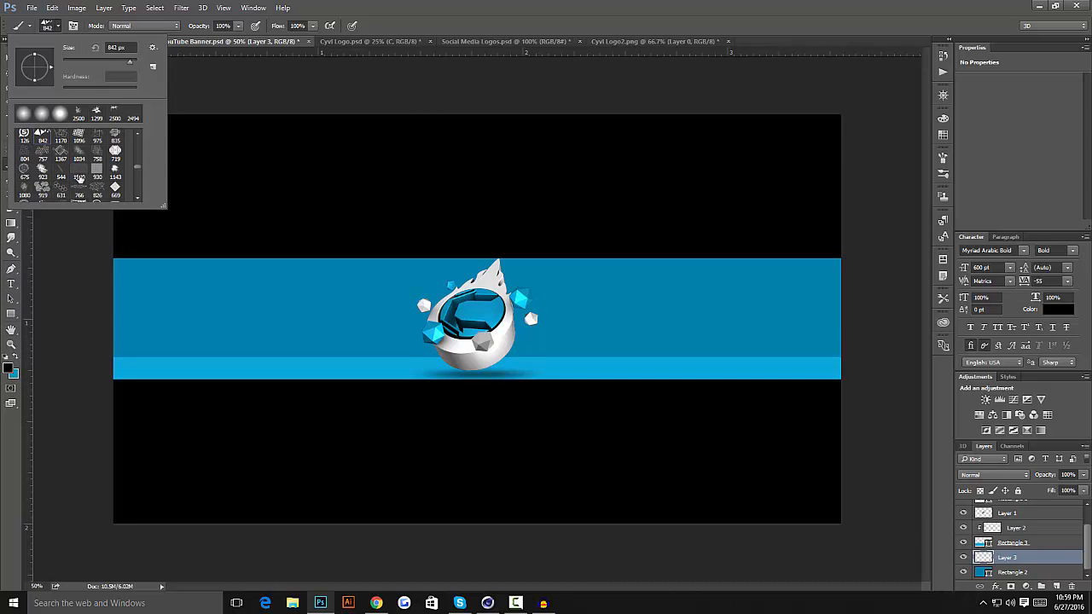
pyautogui.click(44, 171)
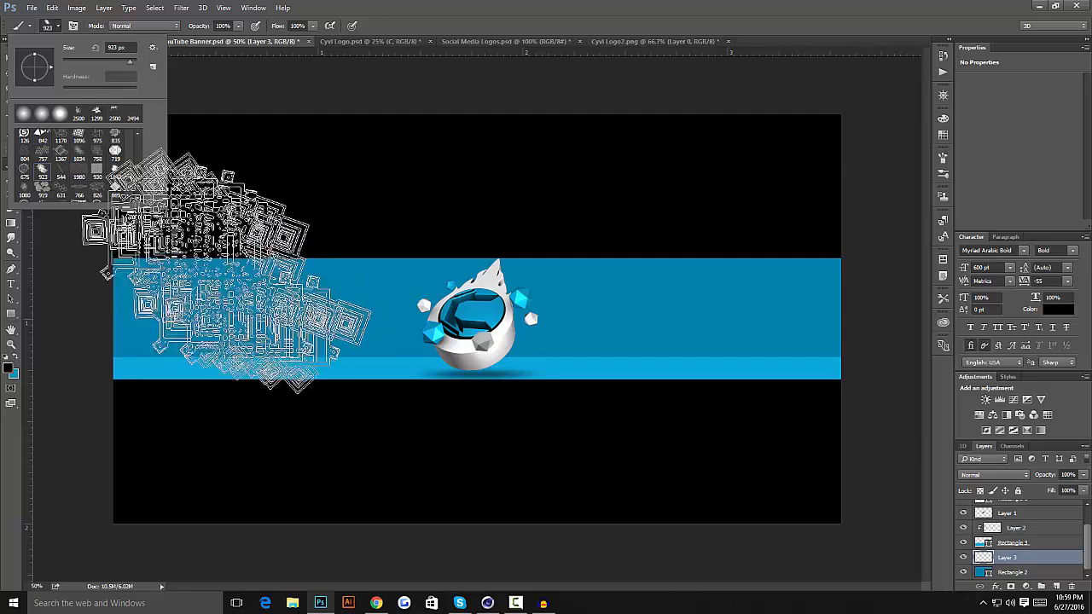
pyautogui.click(78, 171)
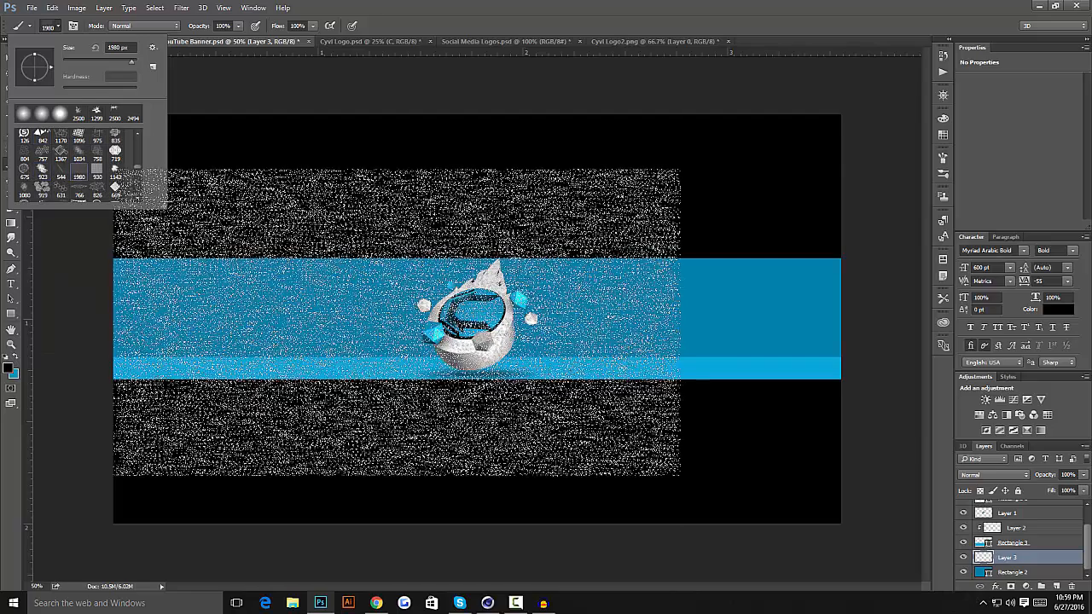
pyautogui.scroll(-1, 97, 176)
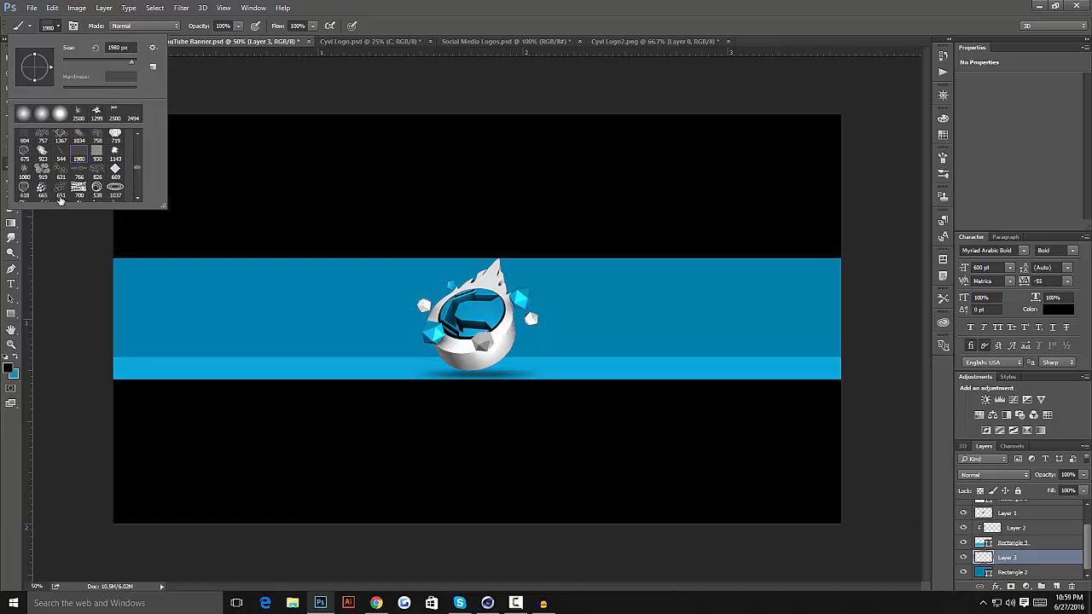
pyautogui.scroll(-1, 53, 198)
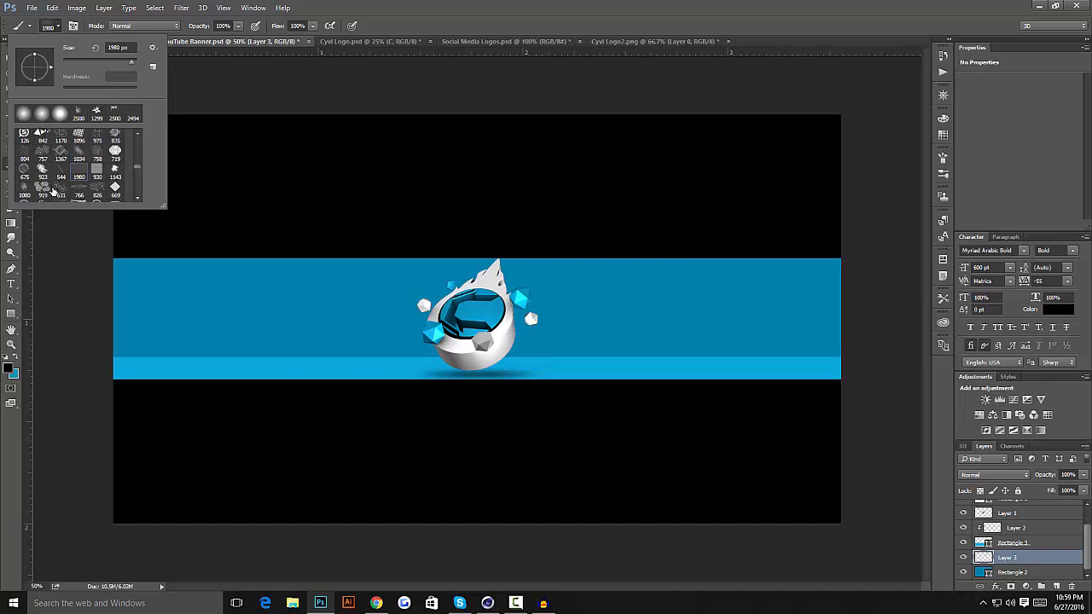
pyautogui.click(24, 179)
pyautogui.scroll(4, 92, 169)
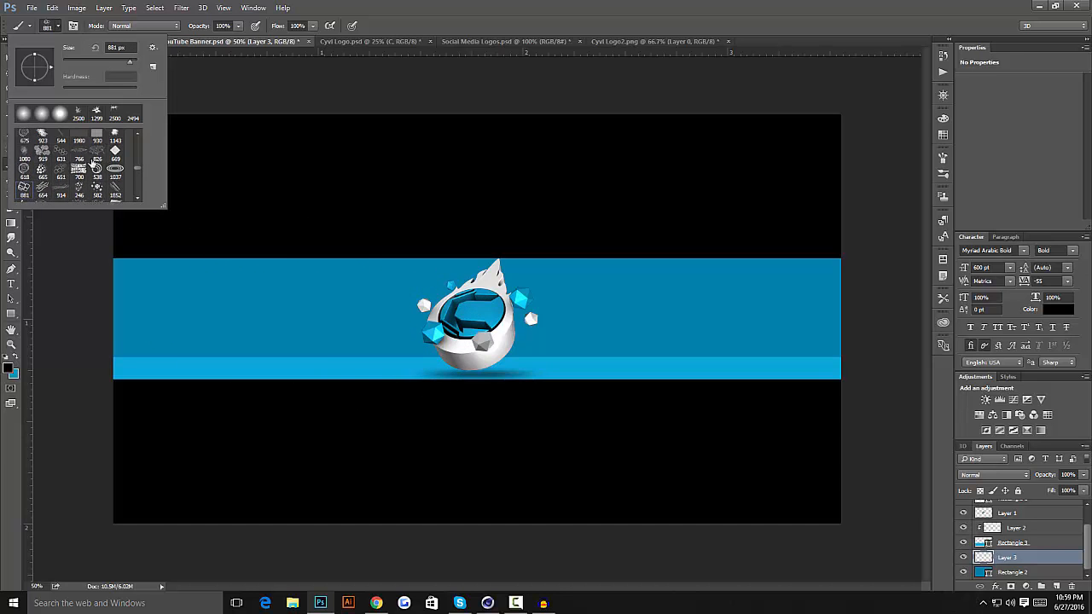
pyautogui.click(98, 186)
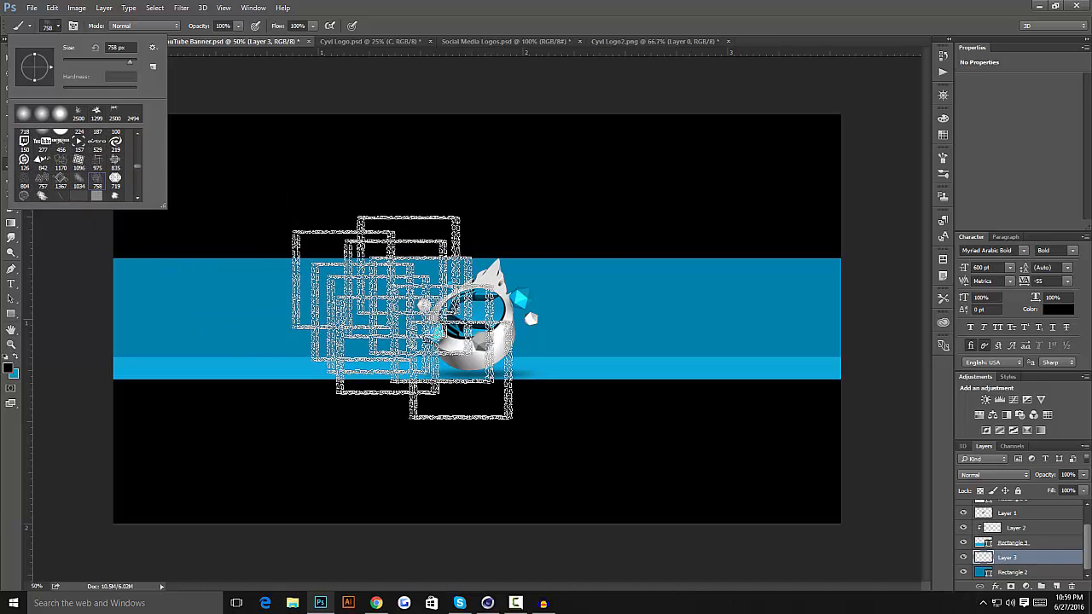
pyautogui.scroll(2, 84, 176)
pyautogui.scroll(-1, 84, 176)
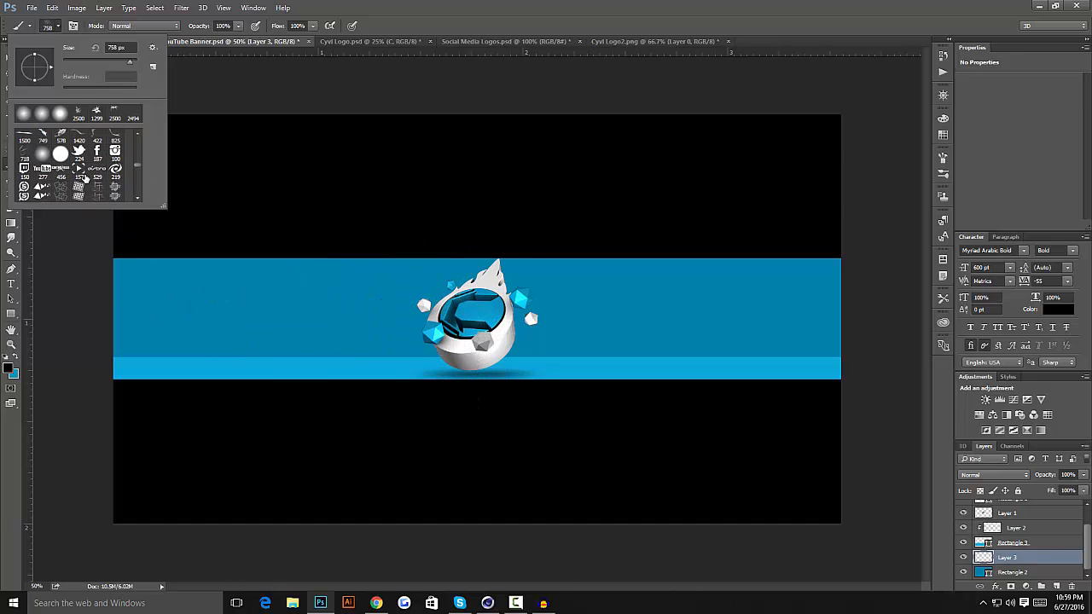
# - Stamp a blue pattern of outlined squares across the blue band on Layer 3 with the 1170 px squares brush
pyautogui.click(61, 188)
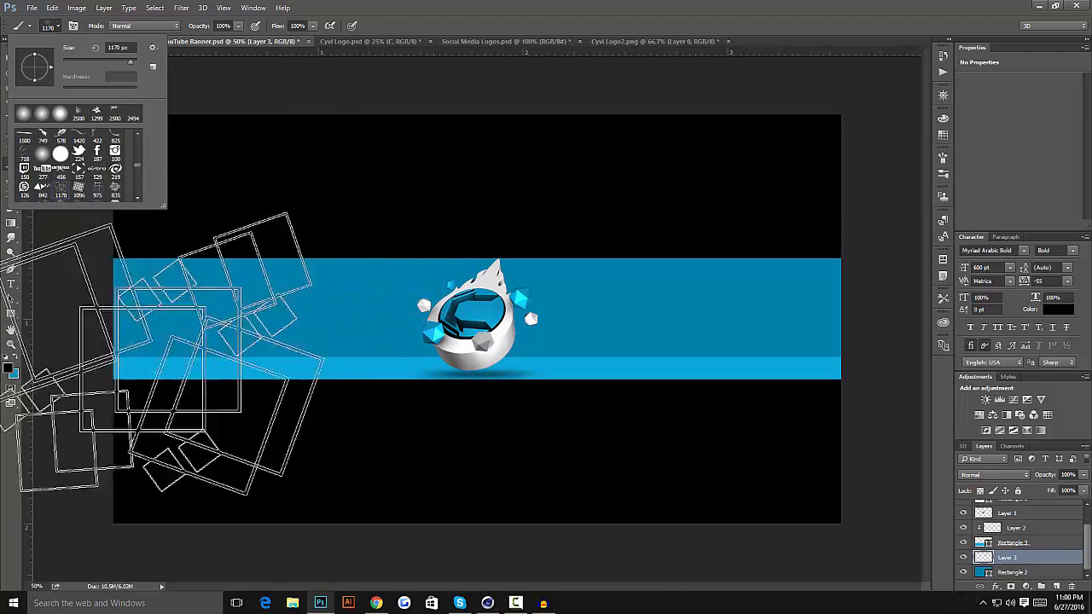
pyautogui.click(18, 359)
pyautogui.click(17, 358)
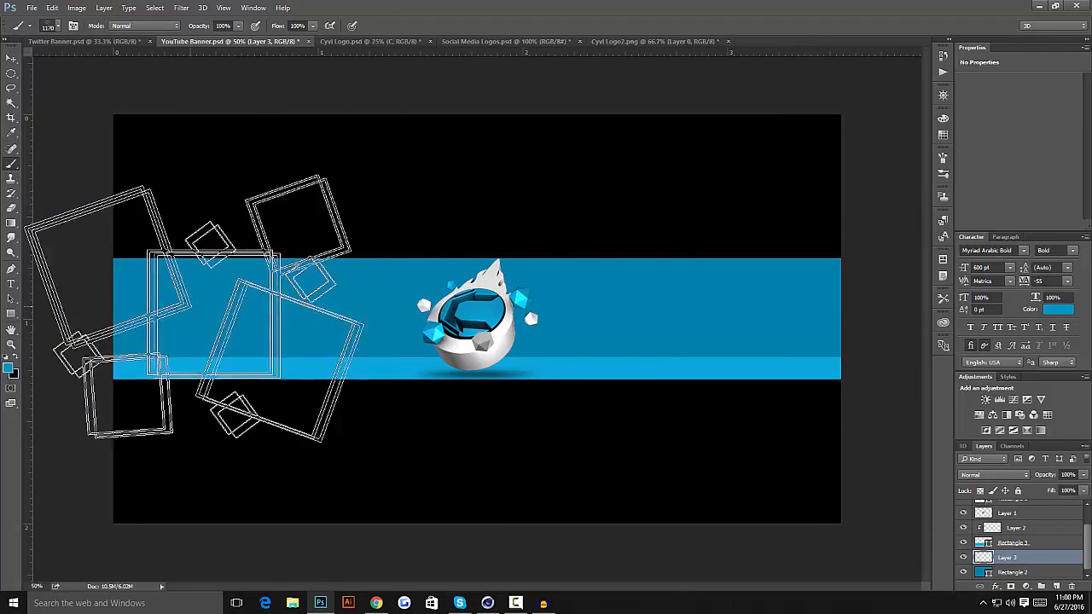
pyautogui.click(181, 307)
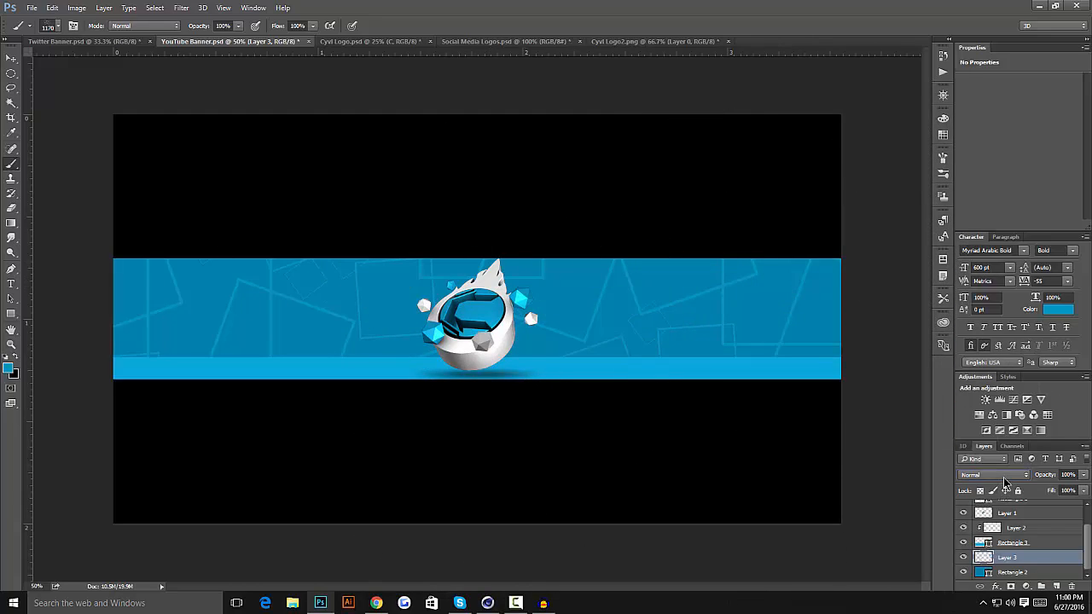
# - Set Layer 3's blend mode to Soft Light and its opacity to 20%
pyautogui.scroll(-7, 1003, 477)
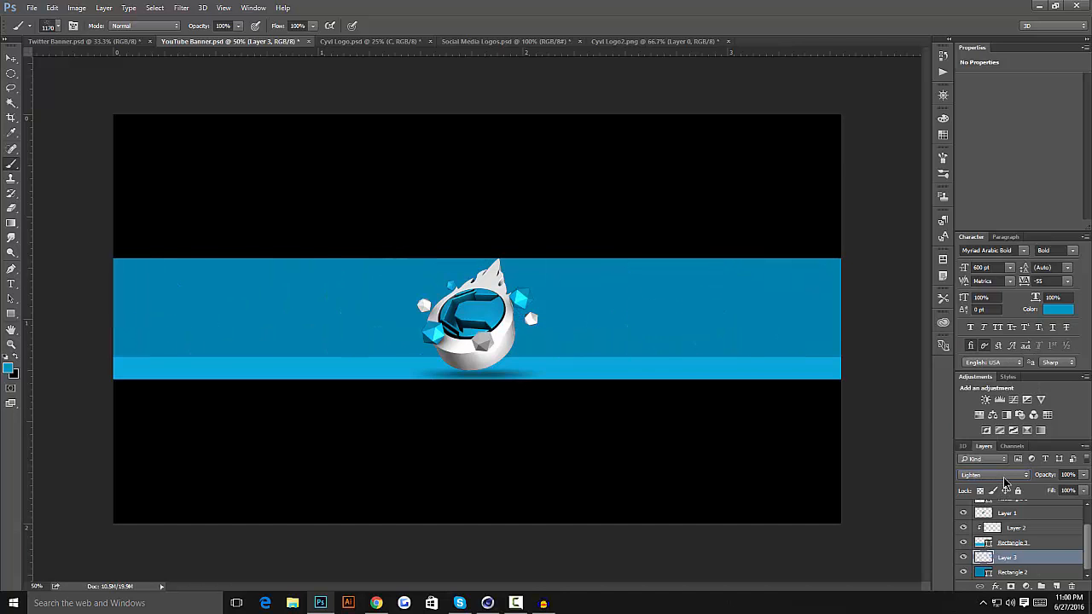
pyautogui.scroll(-1, 1003, 477)
pyautogui.scroll(2, 1004, 477)
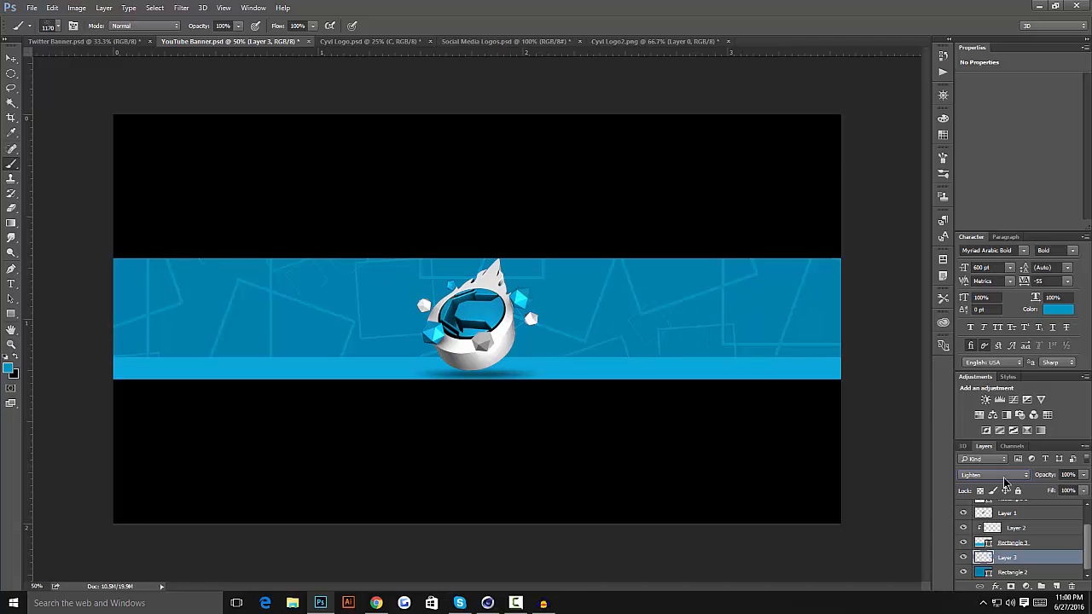
pyautogui.scroll(-4, 1003, 477)
pyautogui.click(1048, 474)
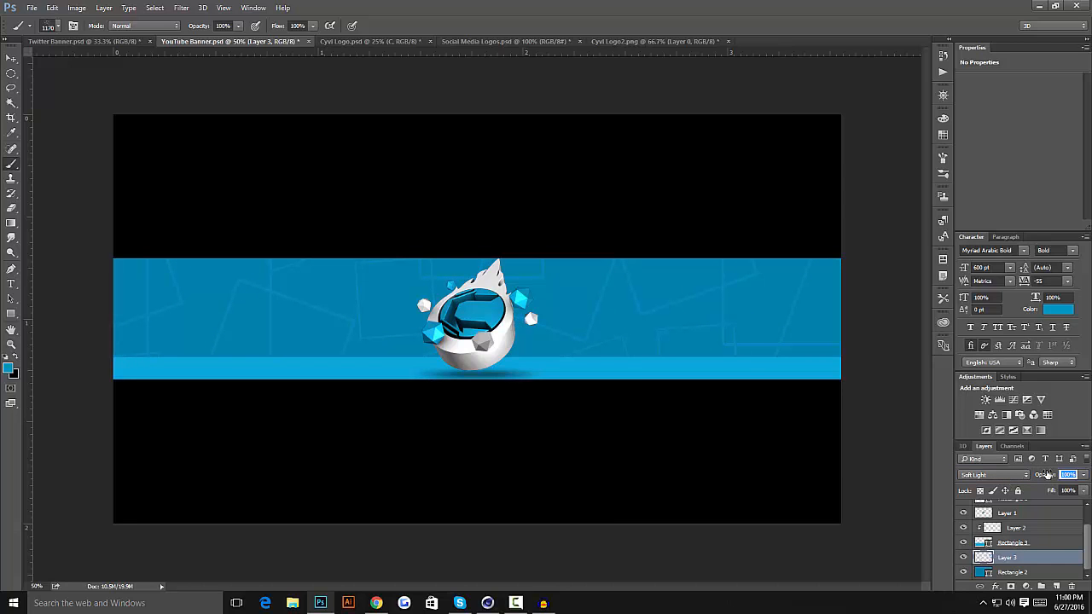
pyautogui.write('20')
# - Add a new layer directly above Rectangle 2 and set up a soft round brush with a size of 850 px
pyautogui.click(1058, 574)
pyautogui.click(1057, 586)
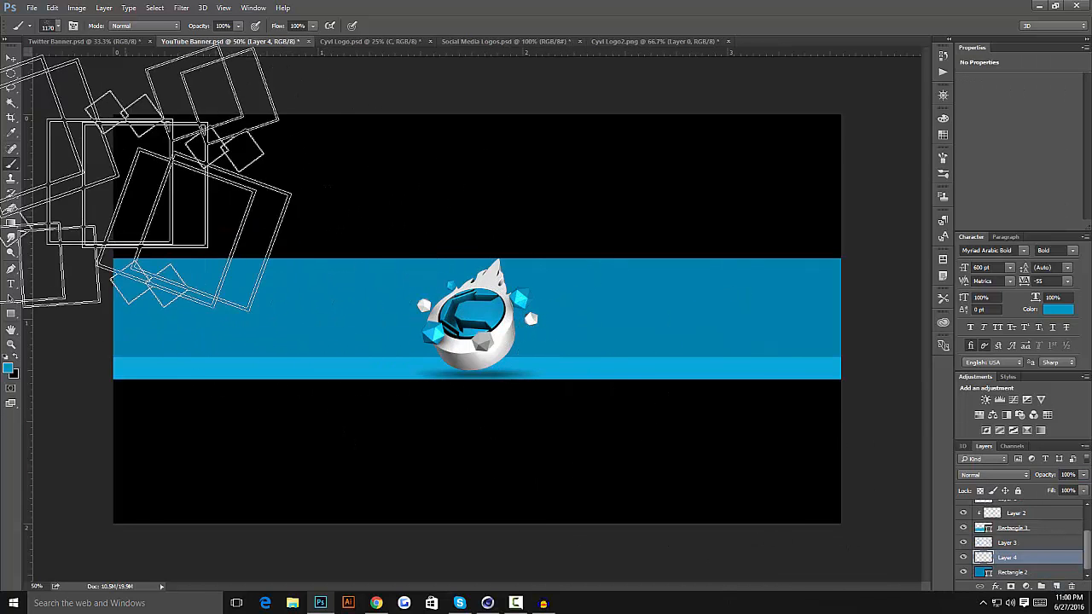
pyautogui.click(58, 27)
pyautogui.click(78, 113)
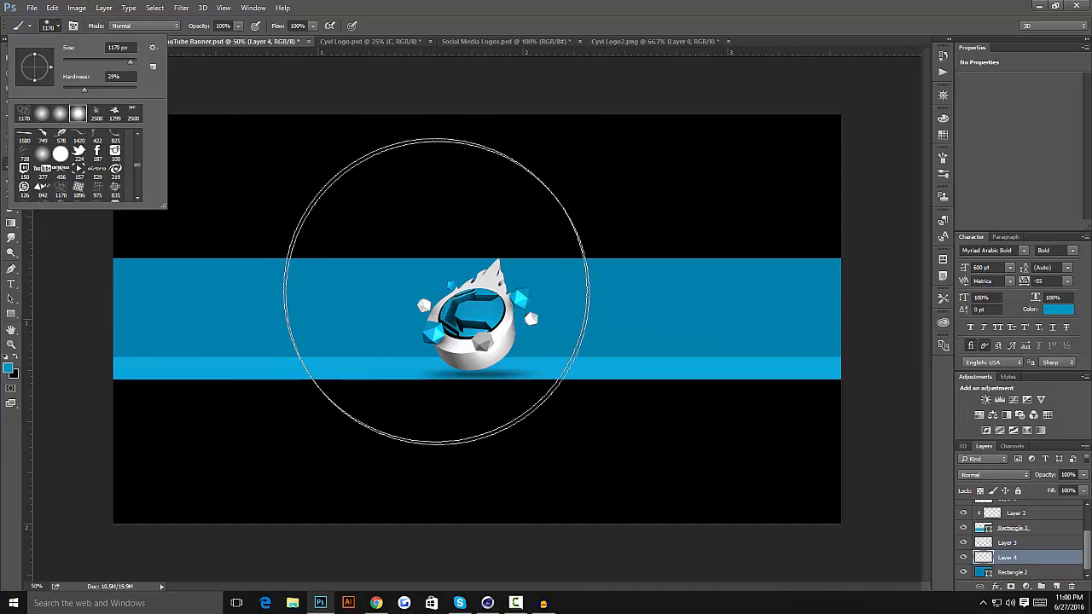
pyautogui.moveTo(132, 66); pyautogui.dragTo(129, 67)
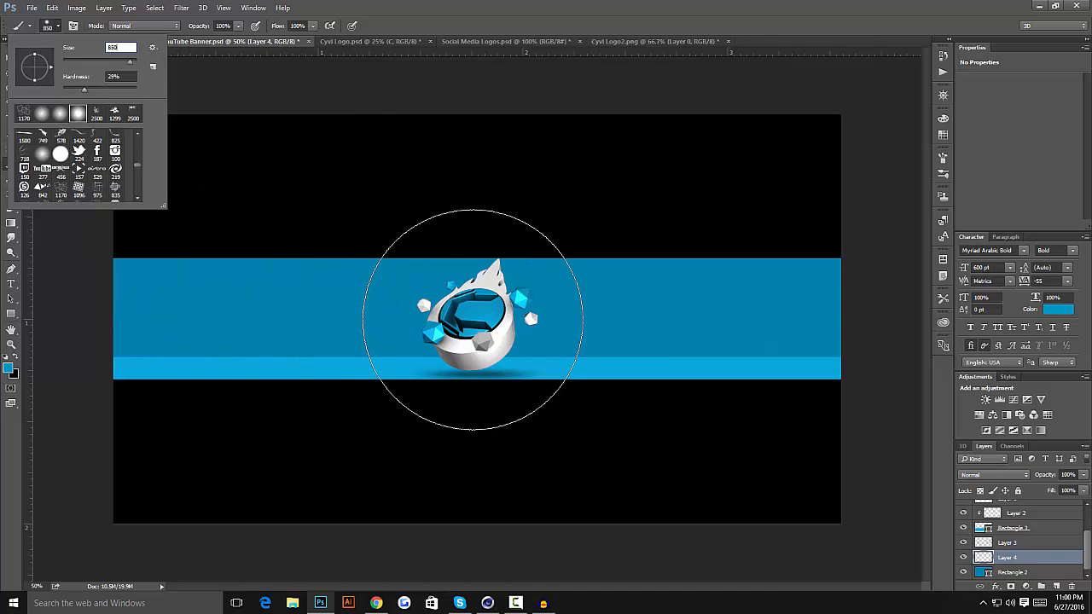
pyautogui.press('d')
pyautogui.click(15, 374)
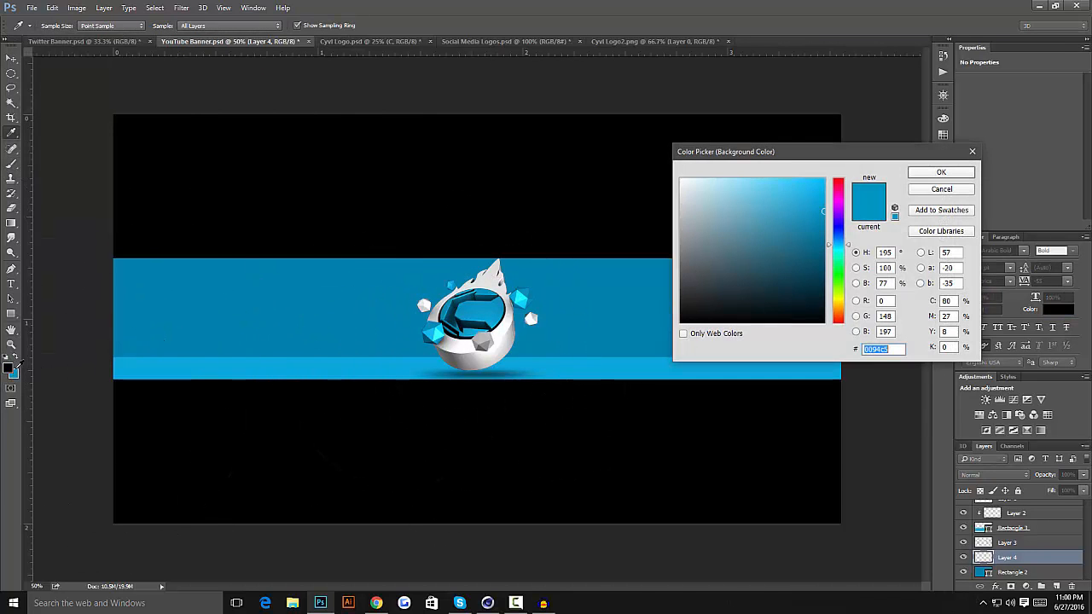
pyautogui.click(941, 172)
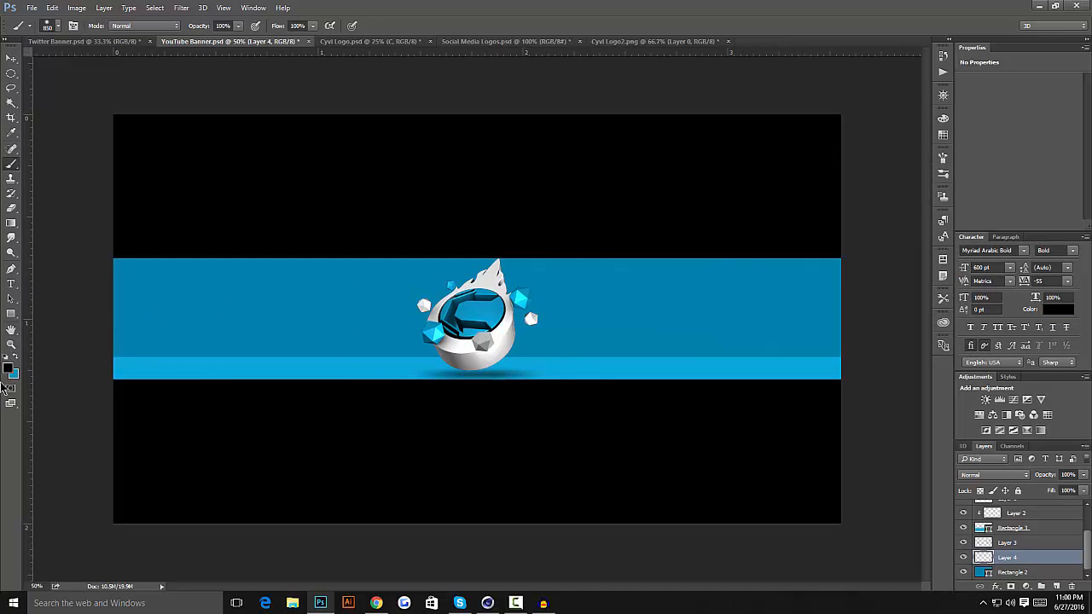
# - Set the foreground colour to #00a5dc and paint a soft glow behind the logo on Layer 4
pyautogui.click(9, 368)
pyautogui.click(253, 317)
pyautogui.moveTo(809, 221); pyautogui.dragTo(824, 198)
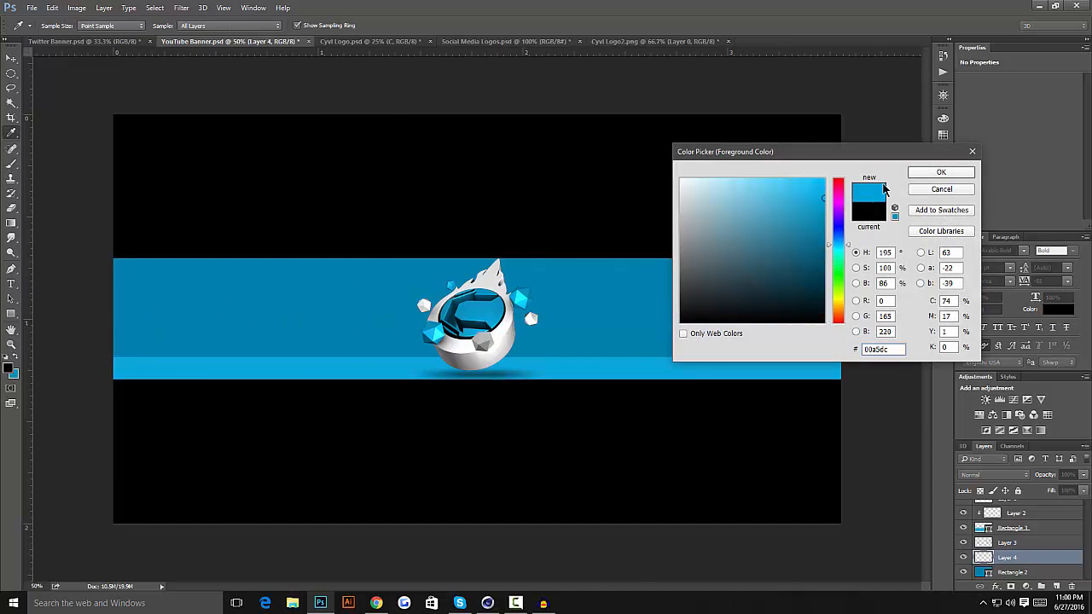
pyautogui.click(921, 171)
pyautogui.press('b')
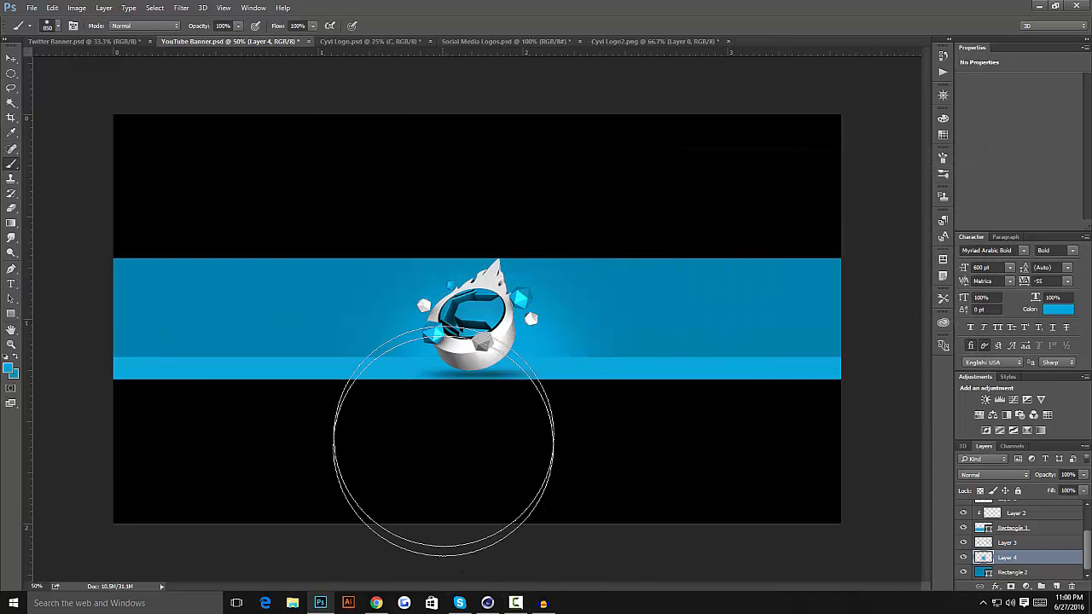
pyautogui.click(467, 360)
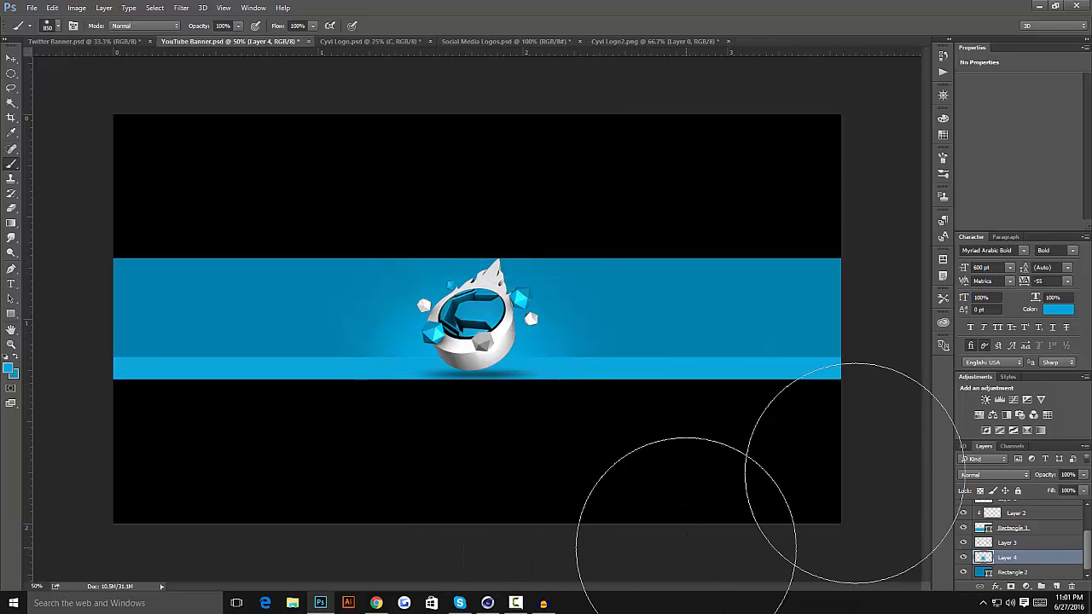
# - Undo the painted glow on Layer 4 and set the foreground colour to a brighter light blue
pyautogui.click(12, 372)
pyautogui.click(868, 176)
pyautogui.click(943, 173)
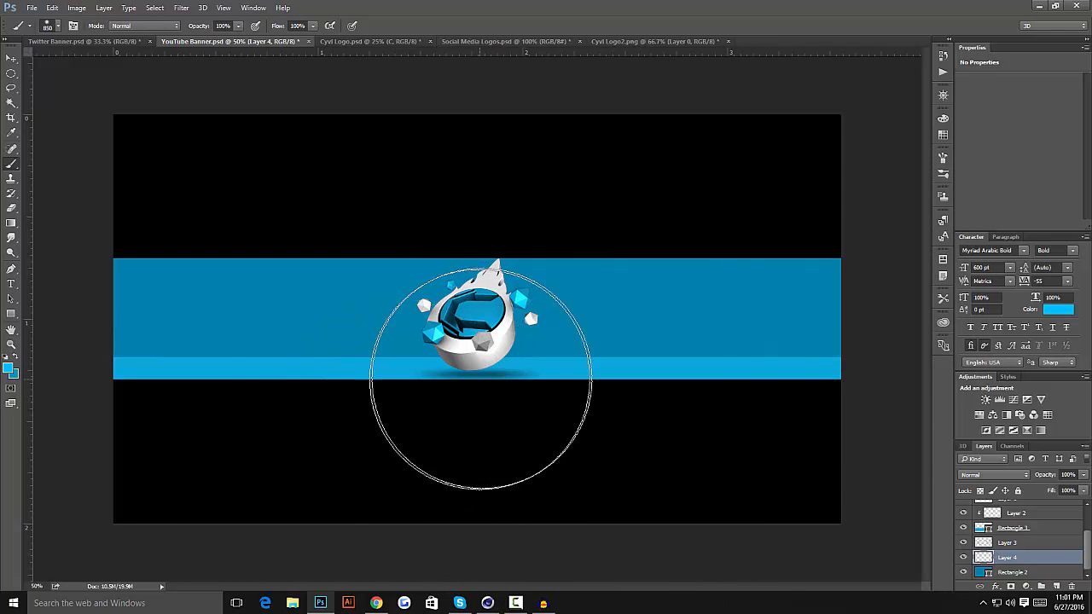
# - Paint a soft bright-blue glow behind the base of the logo on Layer 4 with the 850 px brush
pyautogui.click(480, 378)
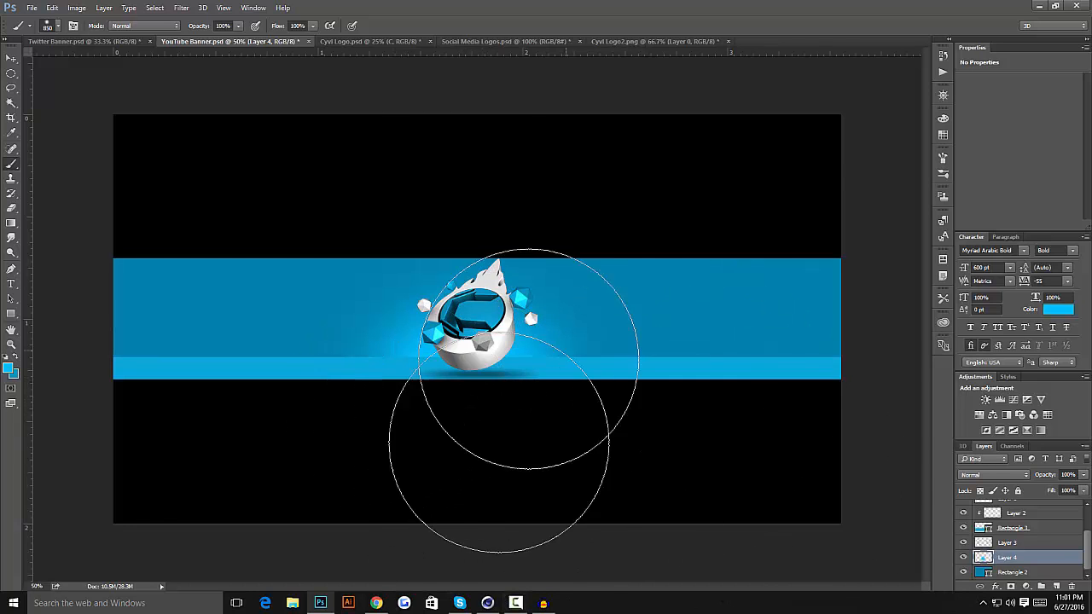
# - Add a Gradient Map adjustment layer directly above Layer 1 using the purple-to-orange preset CC 1
pyautogui.scroll(3, 1041, 559)
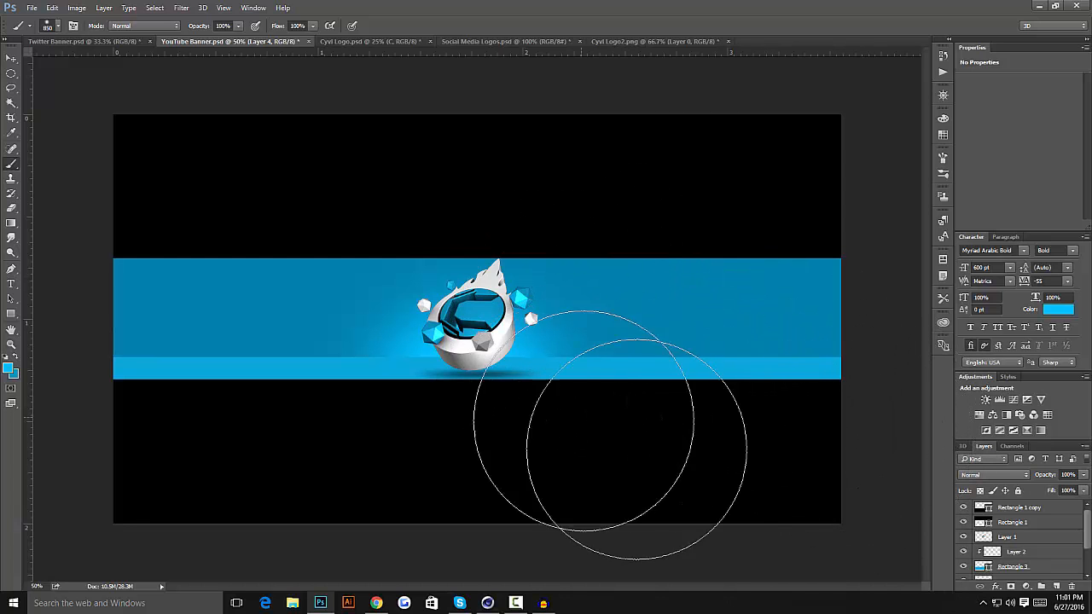
pyautogui.scroll(-1, 1021, 536)
pyautogui.scroll(1, 1021, 537)
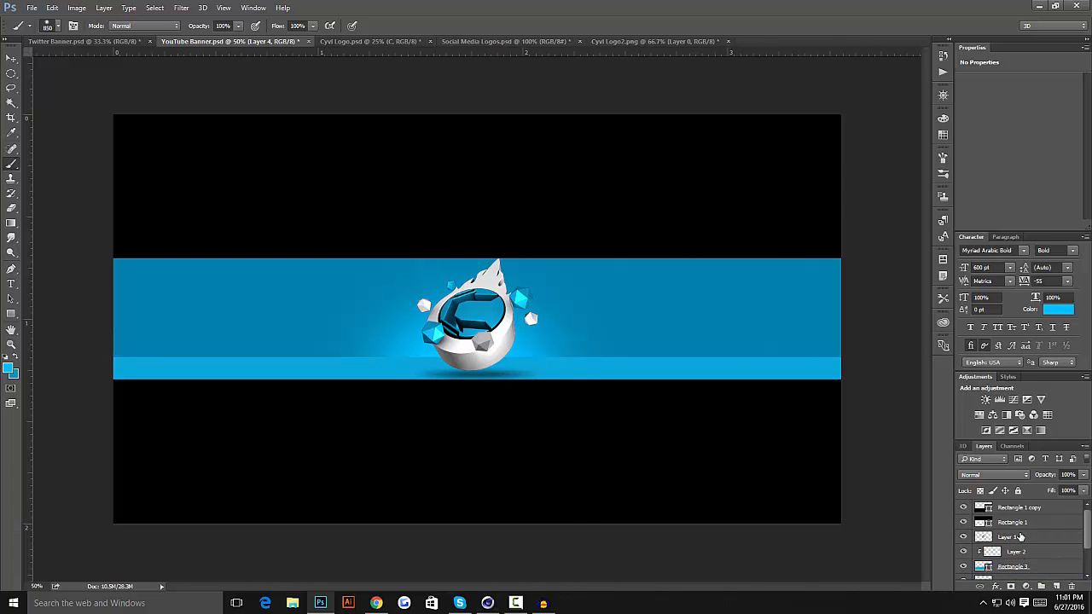
pyautogui.click(1022, 538)
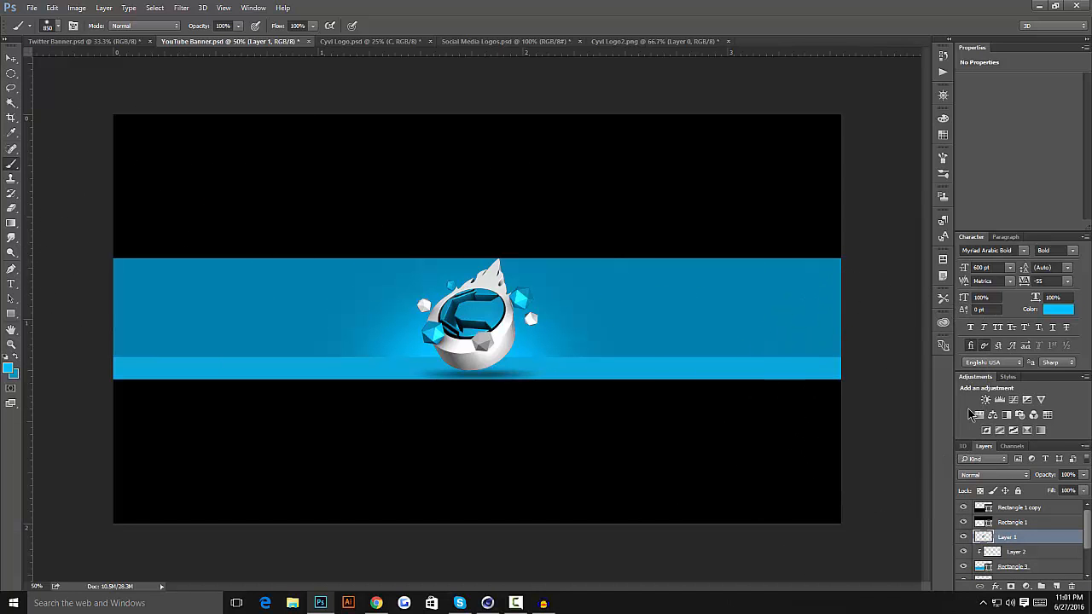
pyautogui.click(1043, 431)
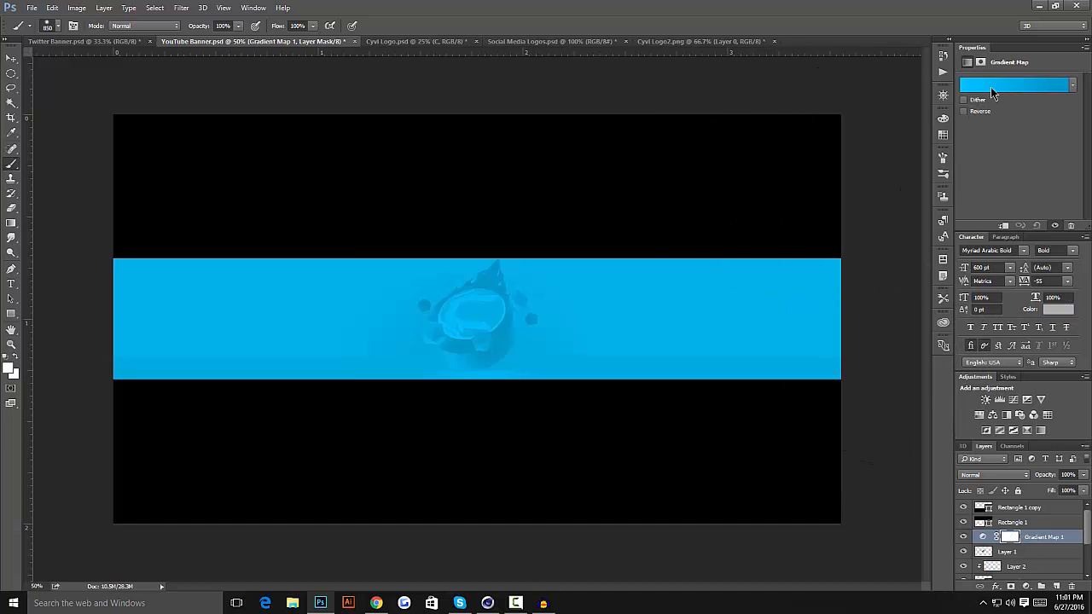
pyautogui.click(991, 87)
pyautogui.click(250, 224)
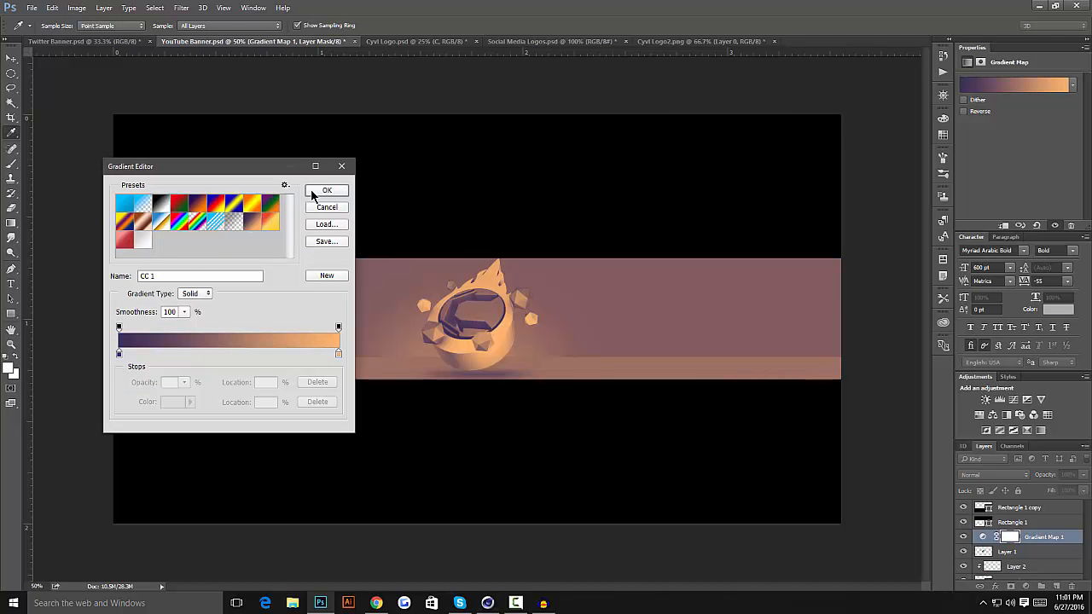
pyautogui.click(327, 189)
pyautogui.press('b')
# - Set the Gradient Map 1 layer's blend mode to Overlay and its opacity to 65%
pyautogui.click(1011, 475)
pyautogui.click(1011, 476)
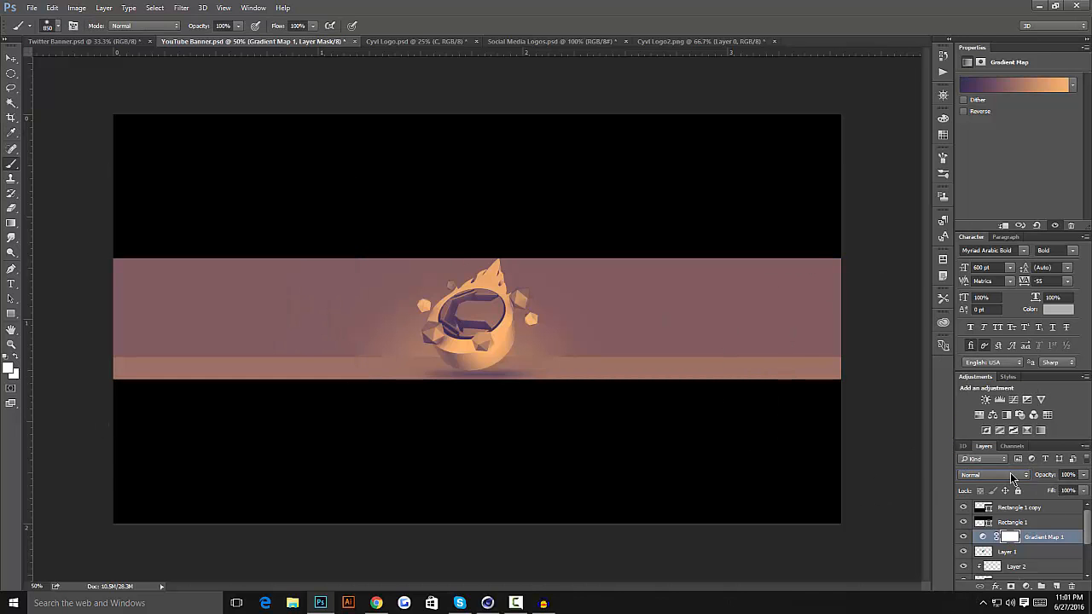
pyautogui.scroll(-8, 1010, 473)
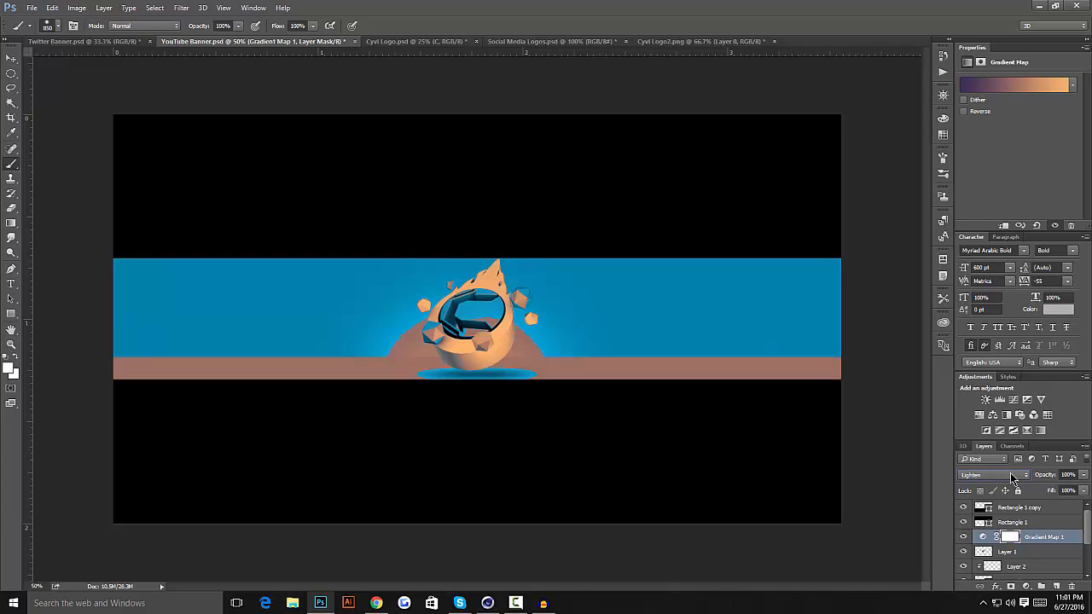
pyautogui.scroll(-4, 1010, 473)
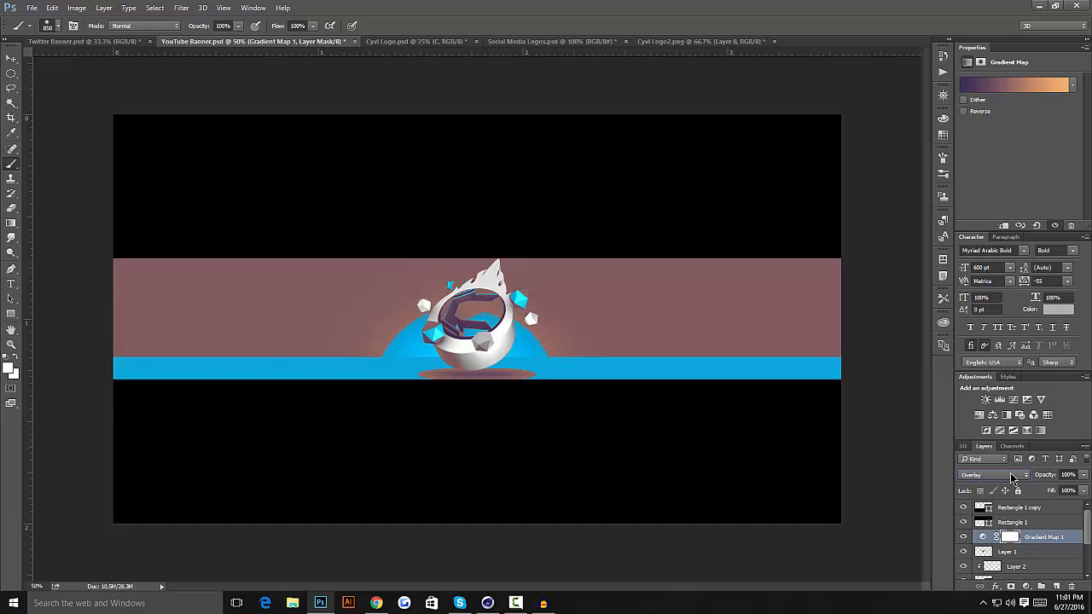
pyautogui.scroll(-1, 1011, 473)
pyautogui.scroll(1, 1010, 472)
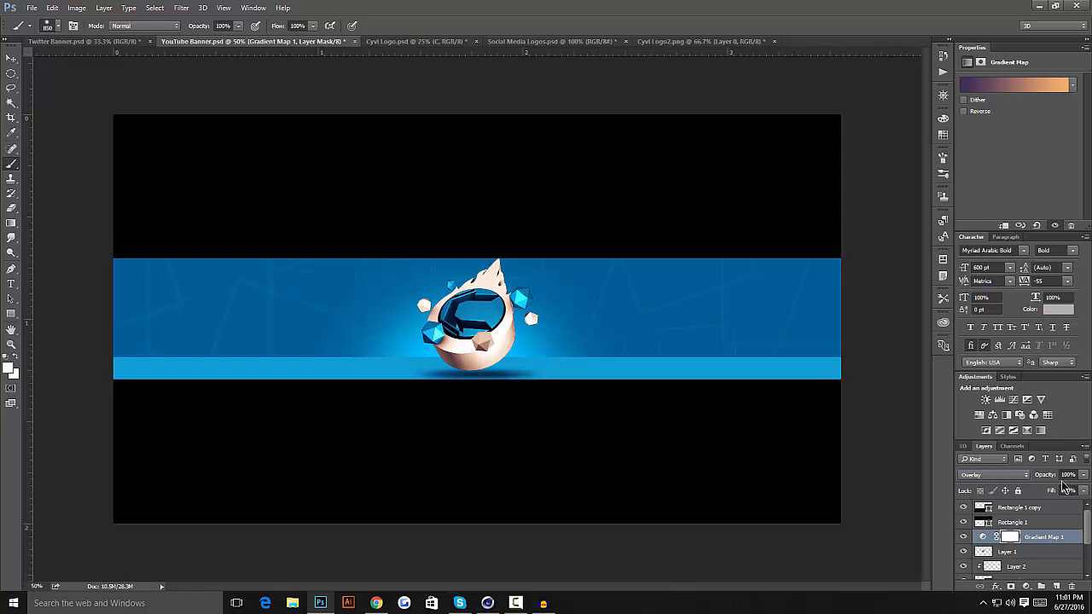
pyautogui.write('55')
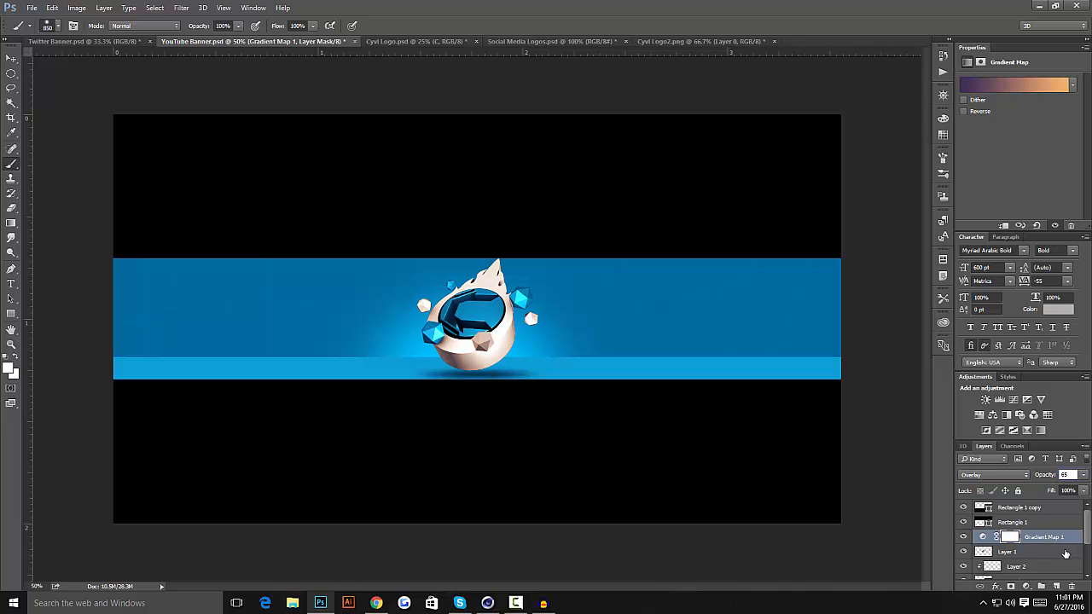
# - Add a new layer directly above Gradient Map 1 and select a soft round brush with 0% hardness
pyautogui.click(1058, 586)
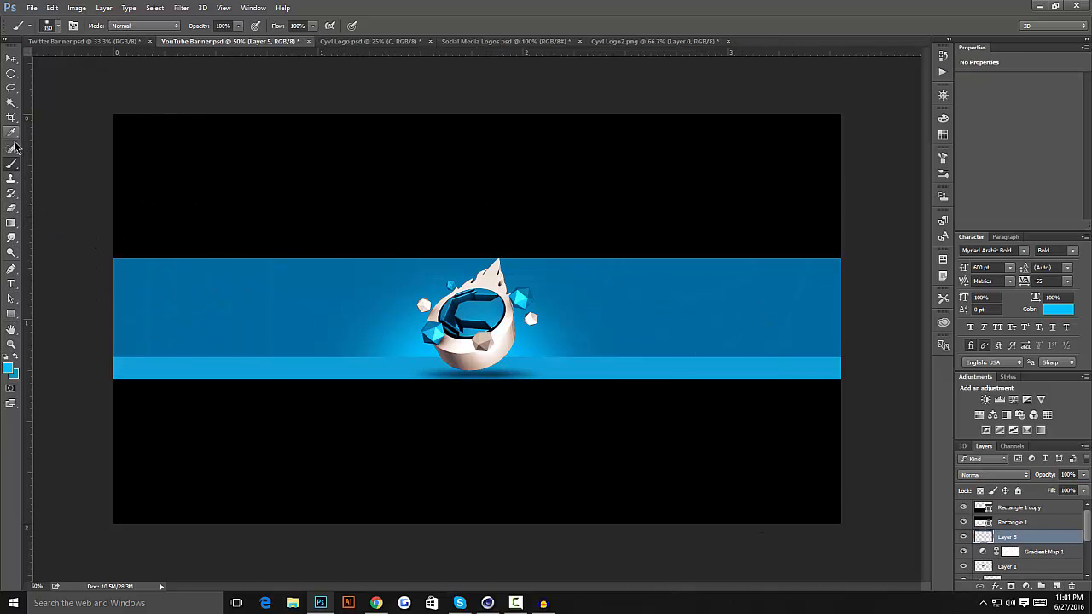
pyautogui.click(59, 27)
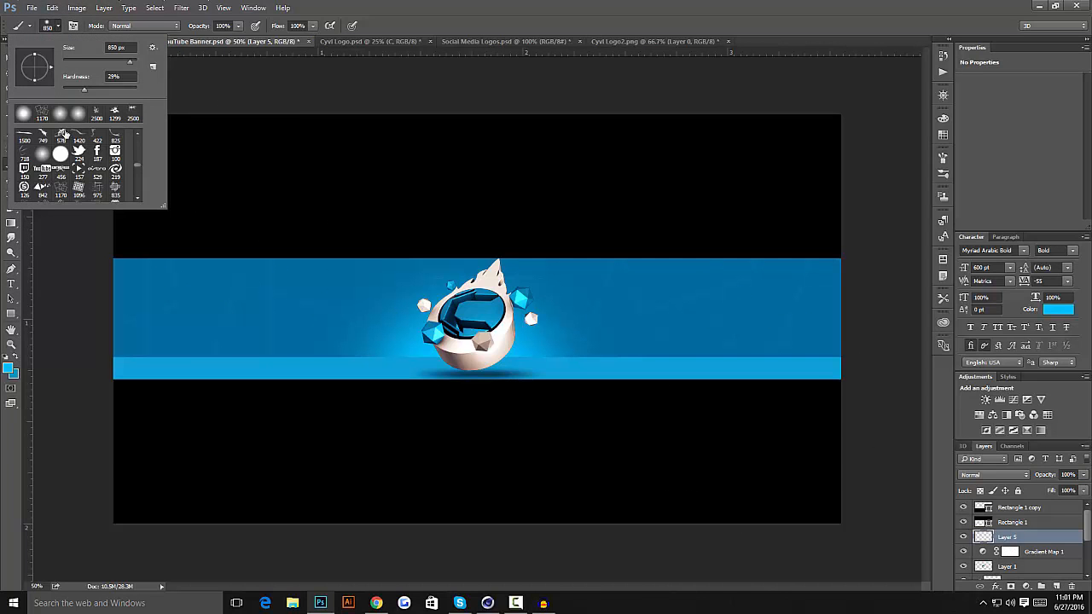
pyautogui.click(60, 114)
# - Browse the brush presets for a large light-ray brush
pyautogui.moveTo(137, 142); pyautogui.dragTo(137, 179)
pyautogui.scroll(-4, 138, 179)
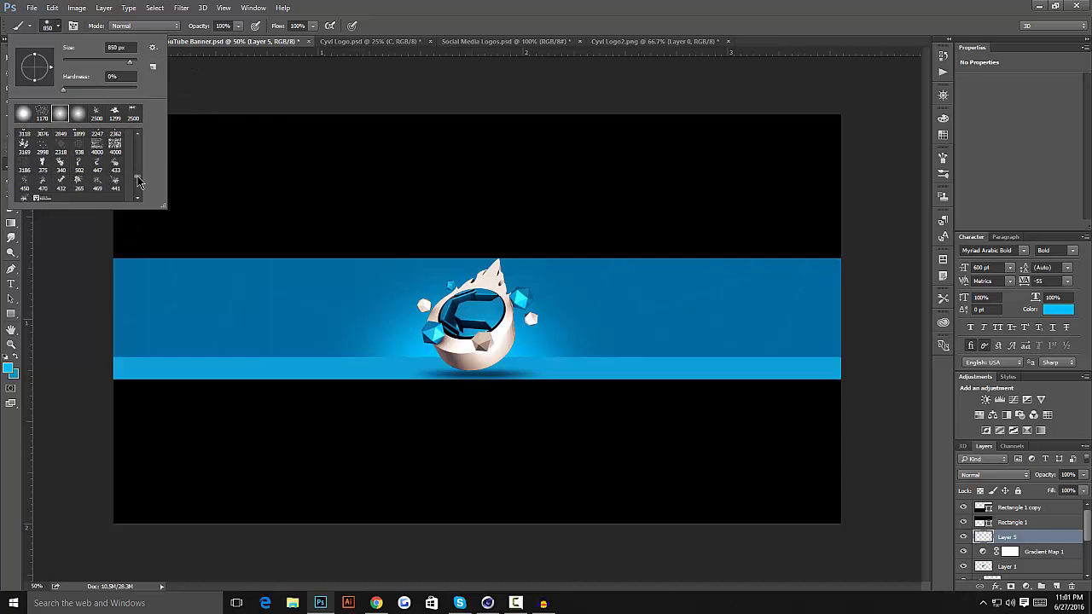
pyautogui.scroll(-6, 90, 179)
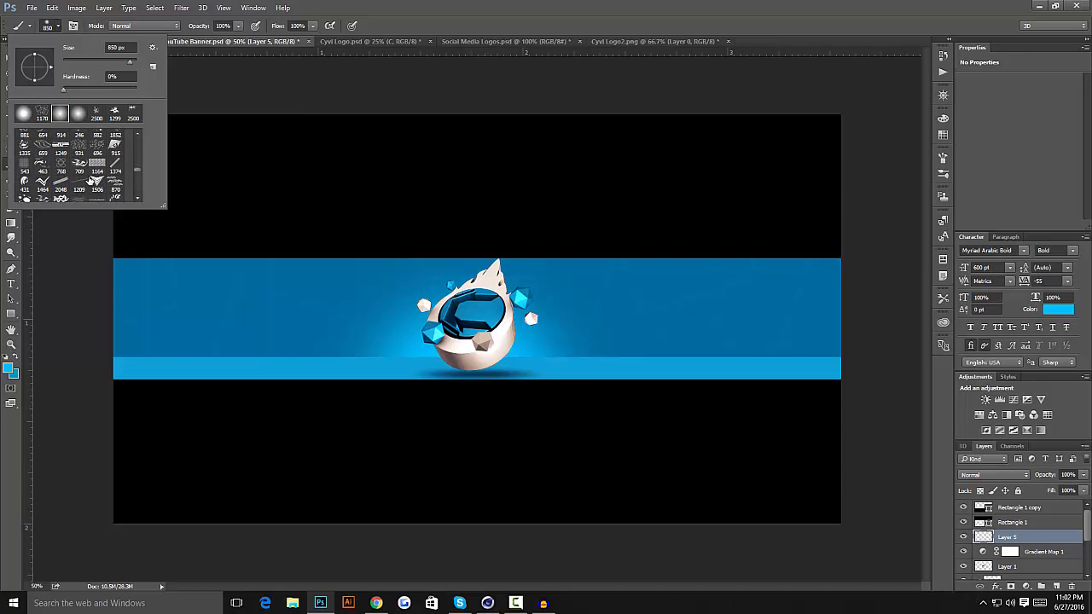
pyautogui.scroll(6, 68, 190)
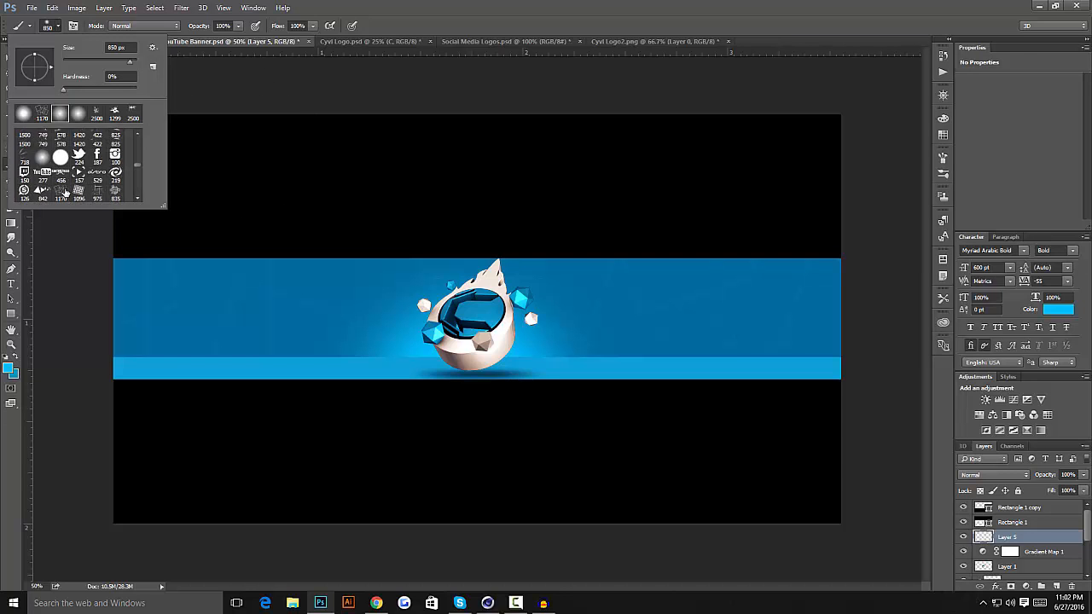
pyautogui.scroll(2, 79, 185)
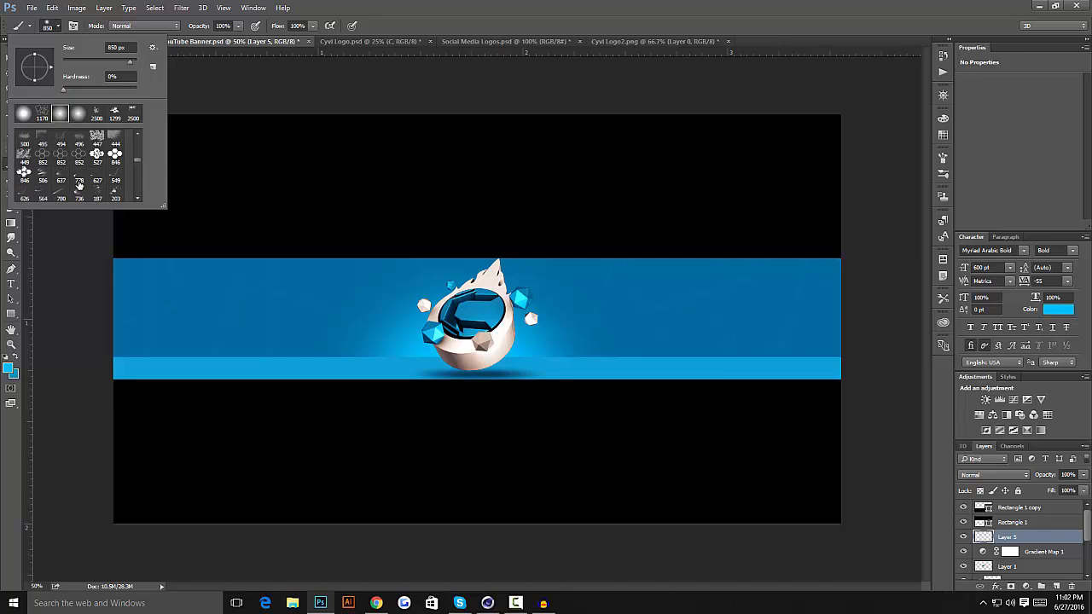
pyautogui.scroll(8, 79, 185)
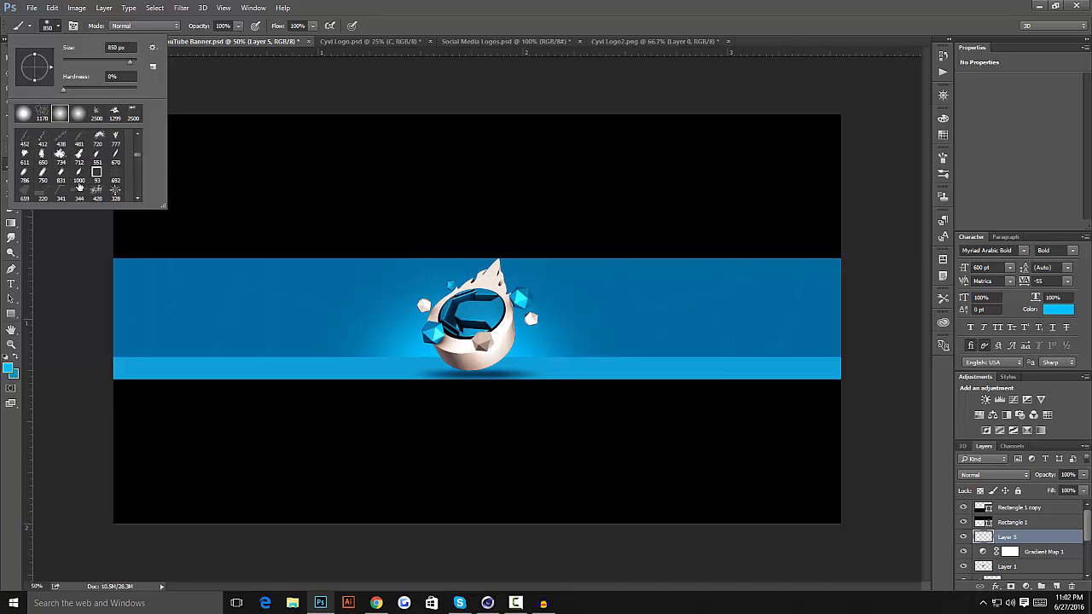
pyautogui.scroll(8, 80, 189)
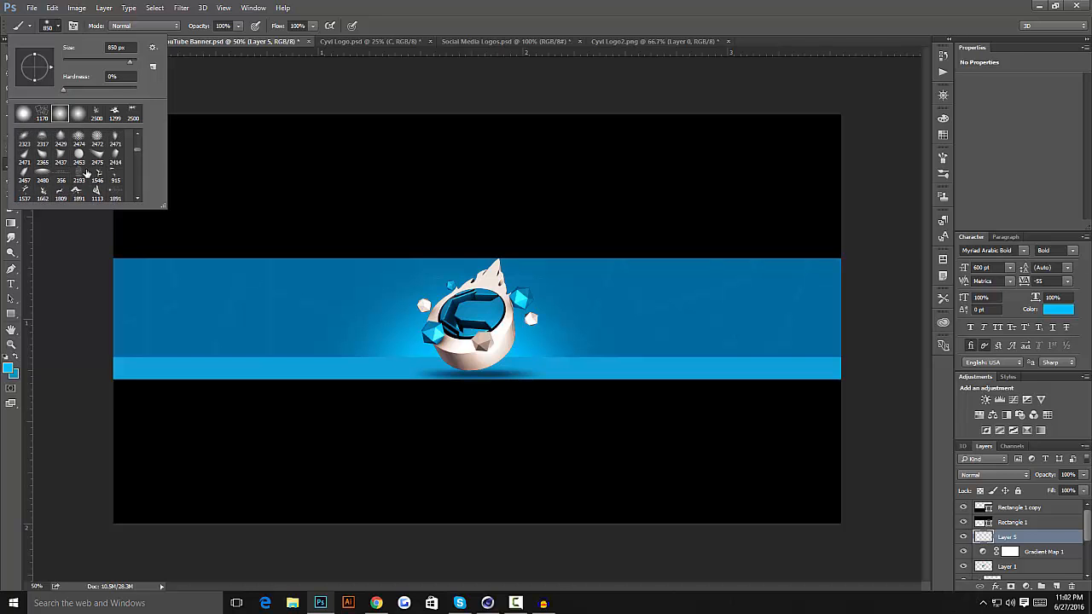
pyautogui.scroll(3, 94, 172)
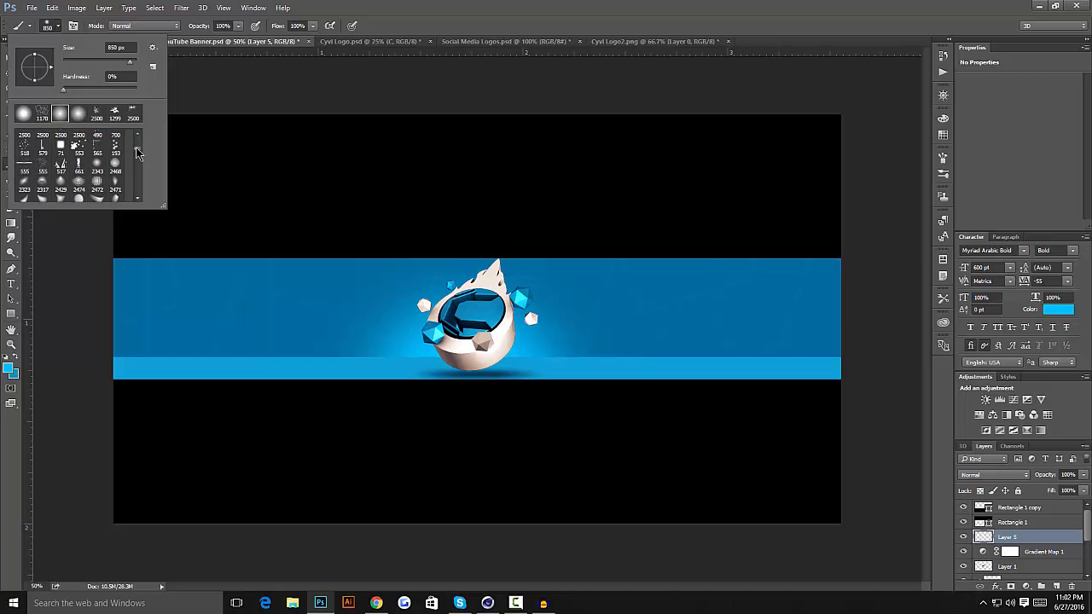
pyautogui.scroll(-10, 134, 150)
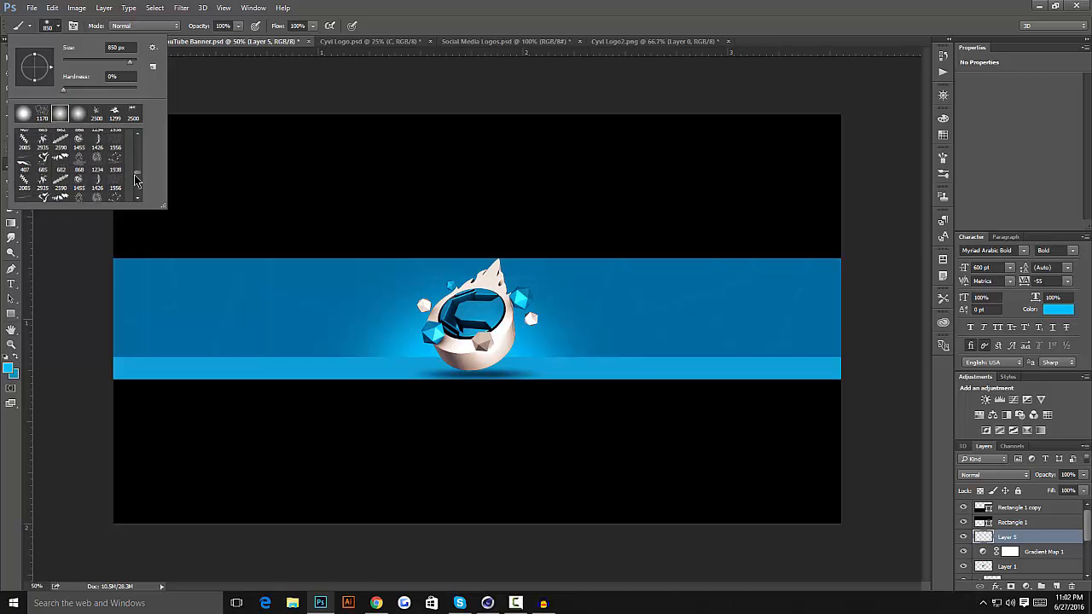
pyautogui.moveTo(134, 179); pyautogui.dragTo(137, 186)
pyautogui.scroll(-4, 72, 178)
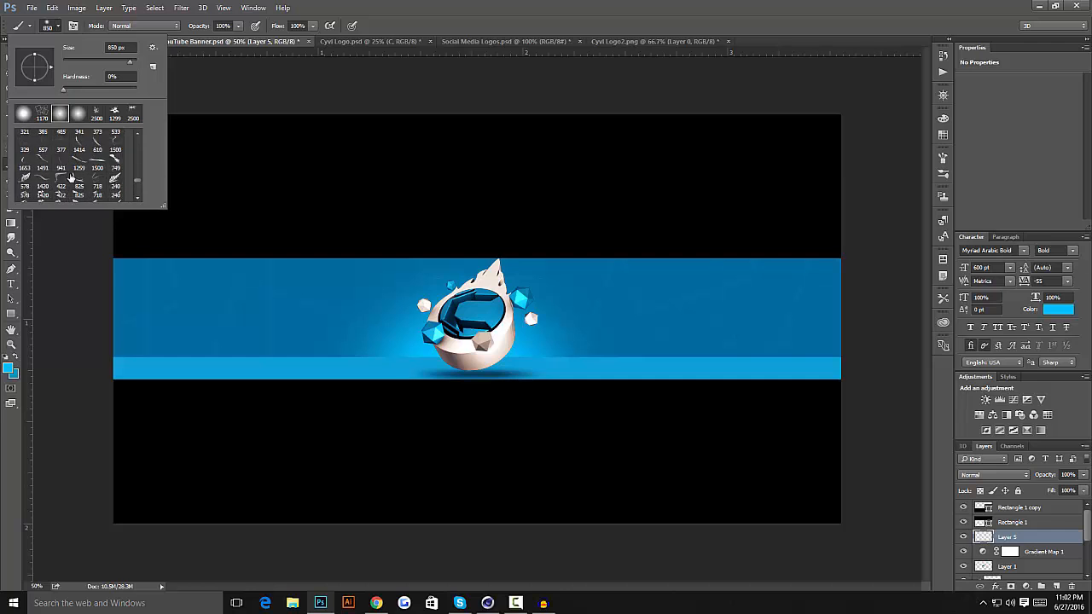
pyautogui.scroll(-10, 71, 177)
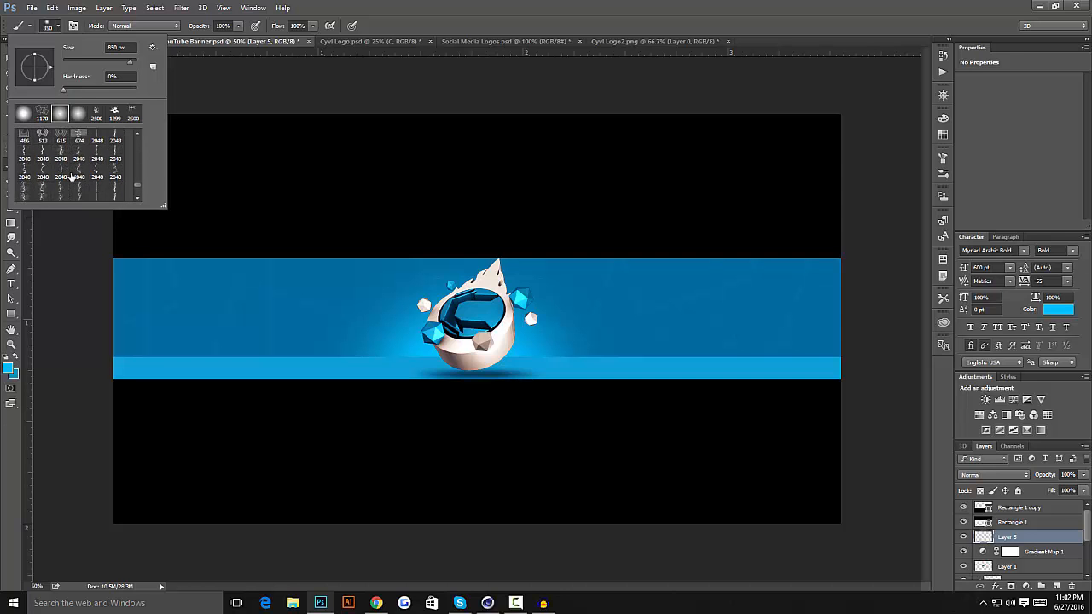
pyautogui.moveTo(135, 183); pyautogui.dragTo(141, 167)
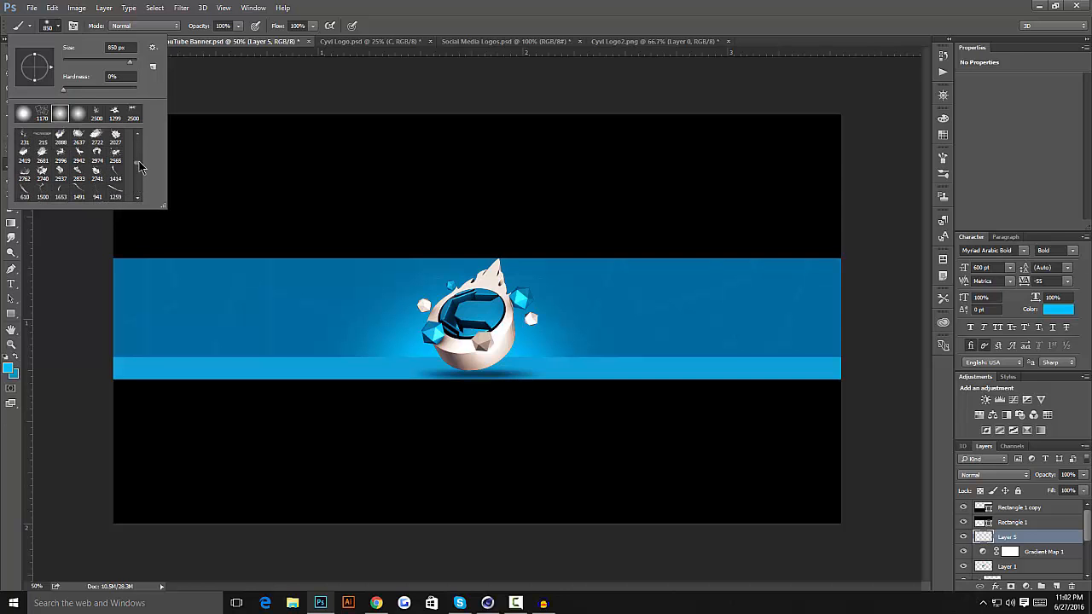
pyautogui.scroll(8, 116, 164)
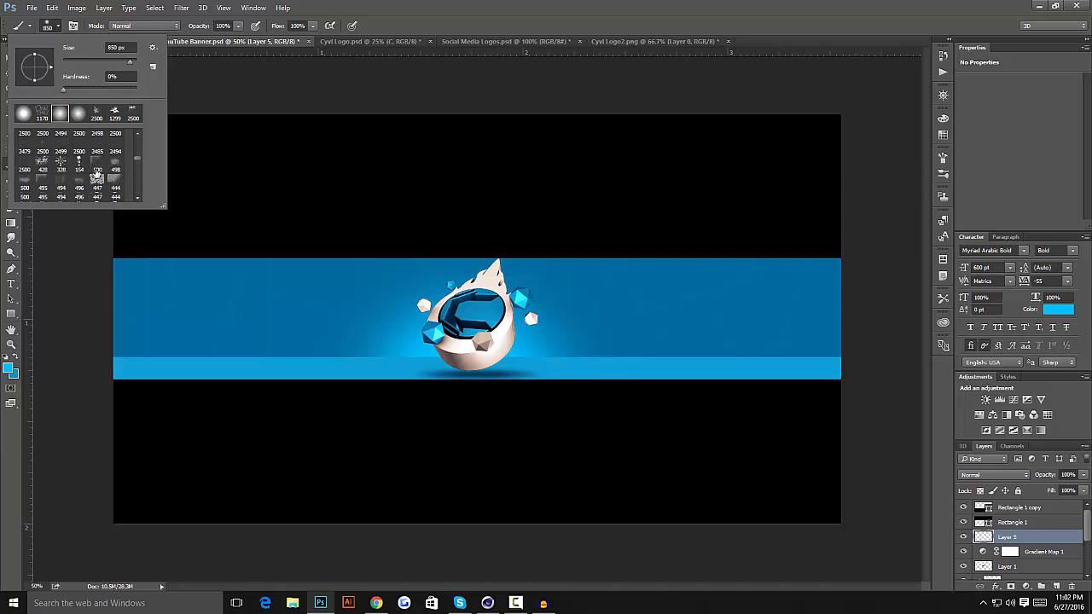
pyautogui.scroll(6, 98, 174)
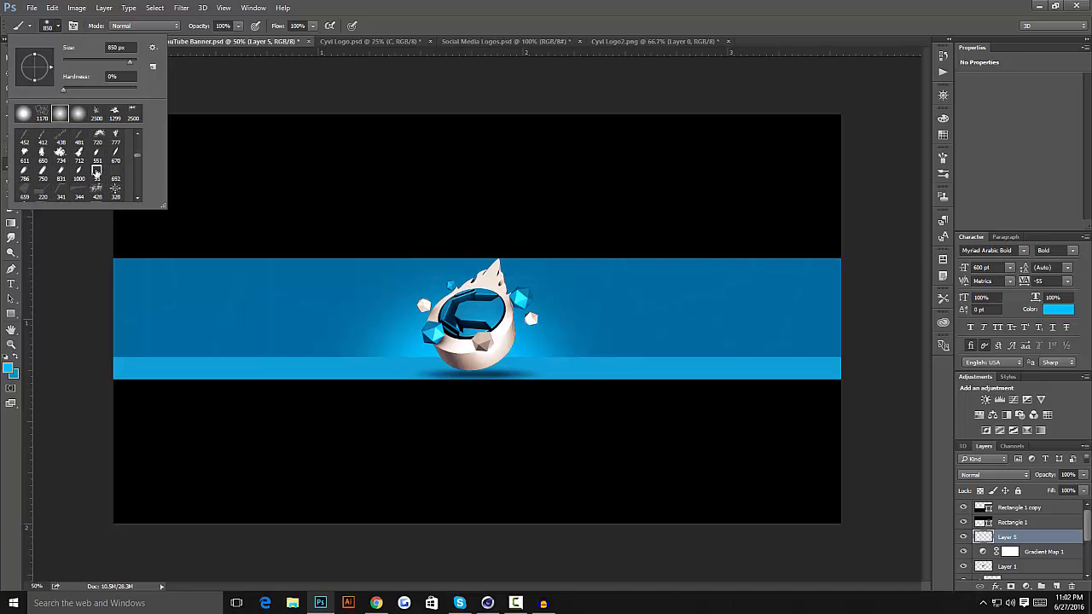
pyautogui.scroll(3, 97, 175)
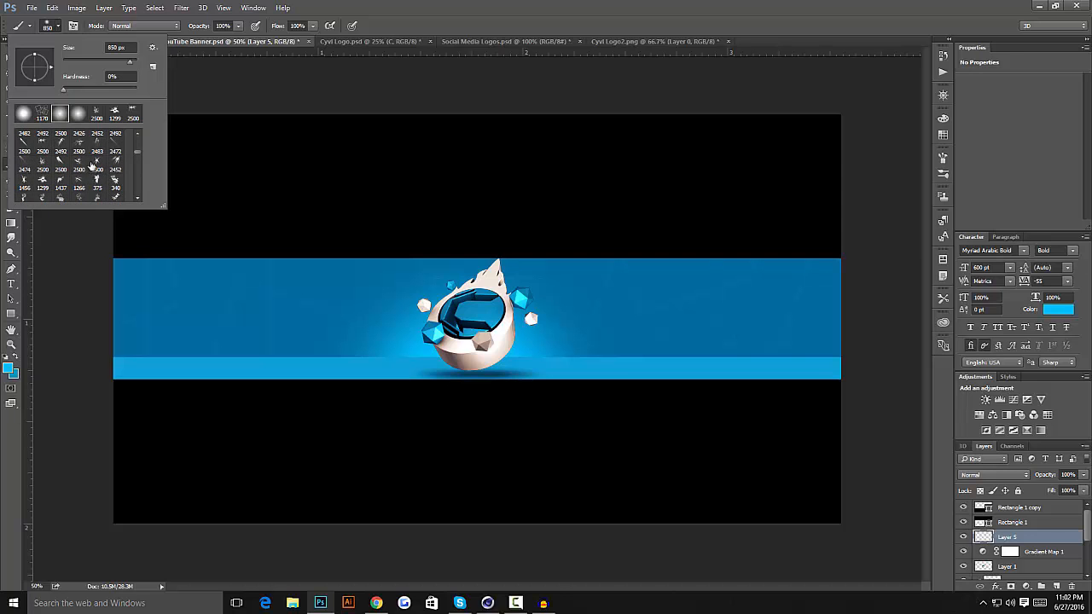
# - Set the foreground colour to white and try a stamp of a 2500 px ray brush above the logo on Layer 5, undoing the stamp
pyautogui.click(91, 165)
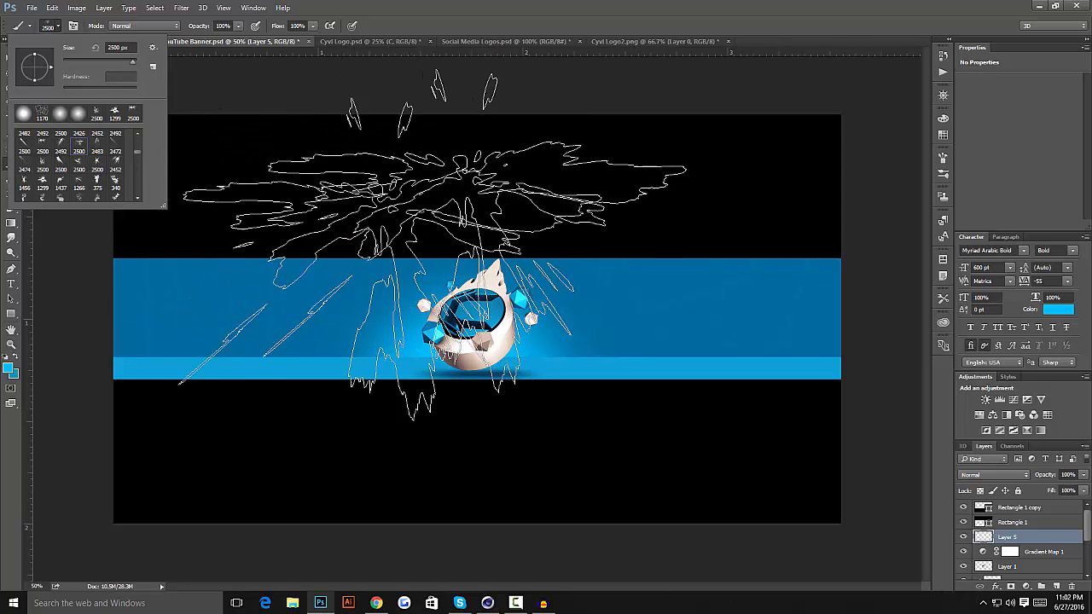
pyautogui.click(12, 369)
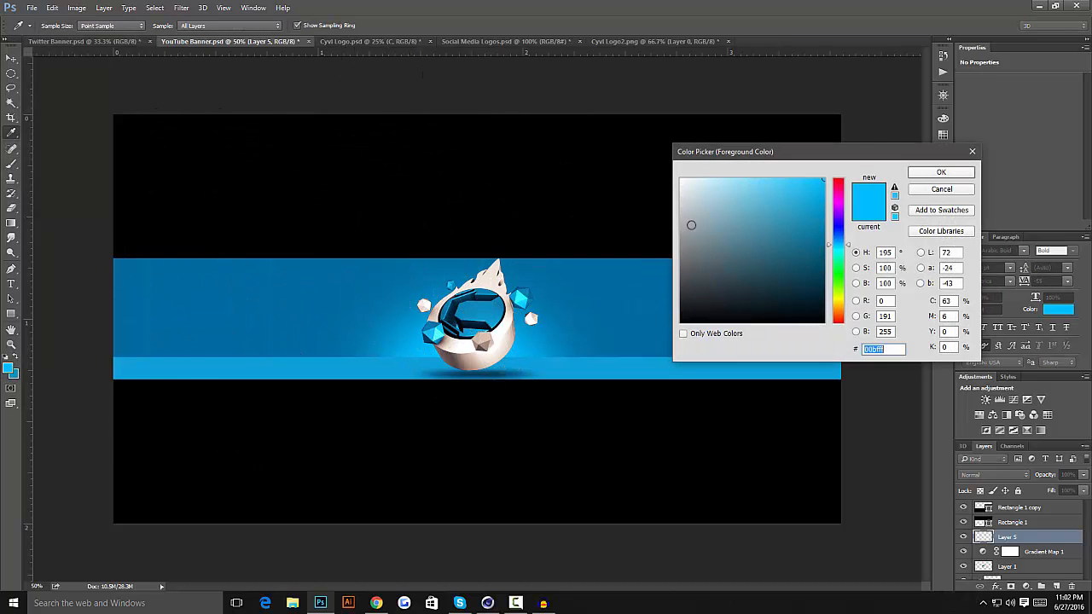
pyautogui.click(681, 180)
pyautogui.click(920, 173)
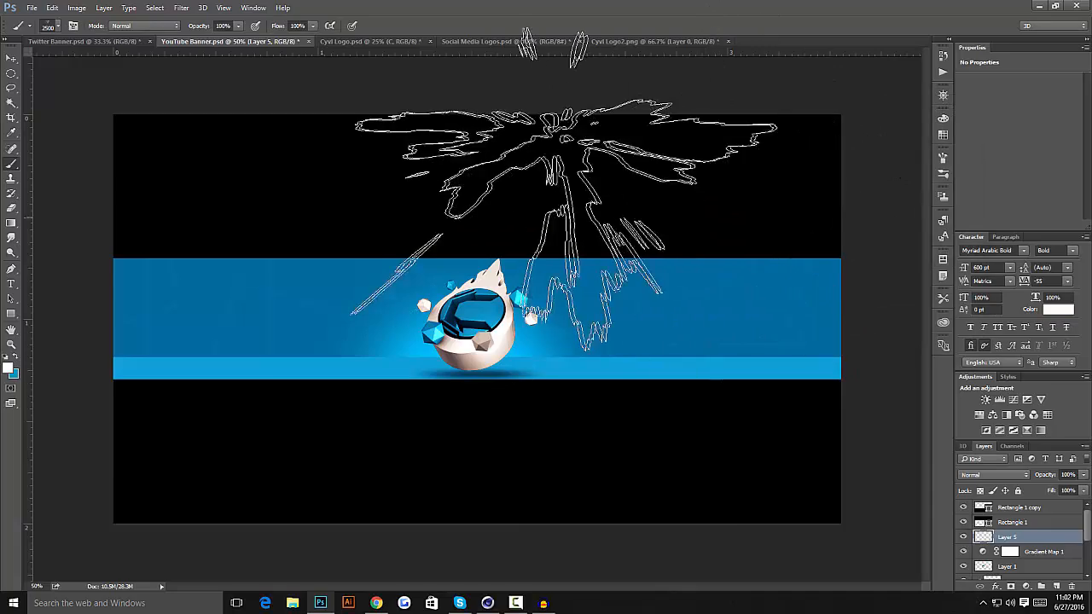
pyautogui.click(465, 188)
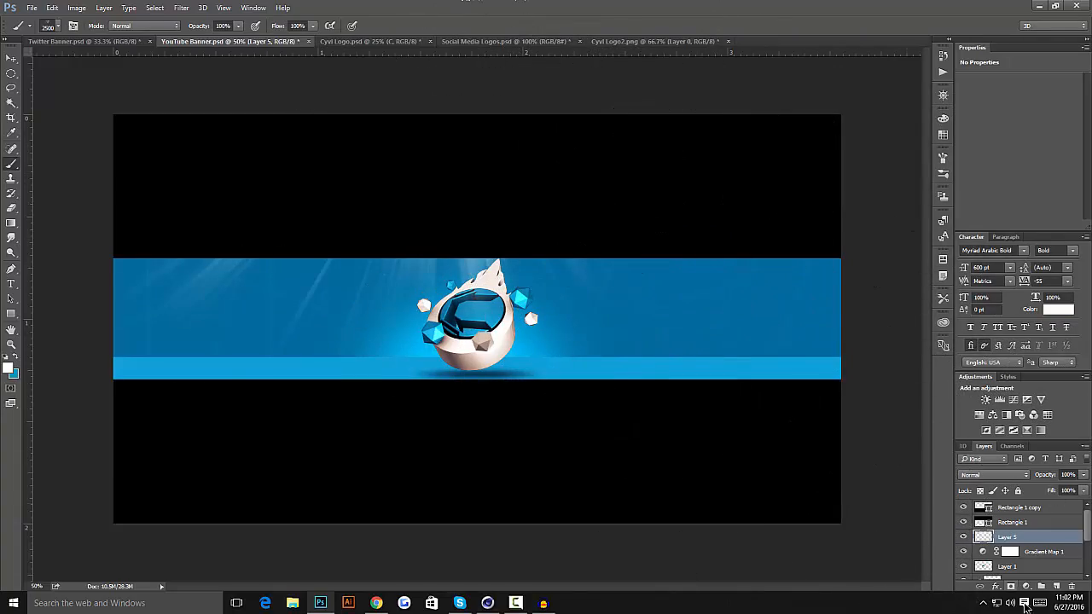
pyautogui.hotkey('ctrl', 'z')
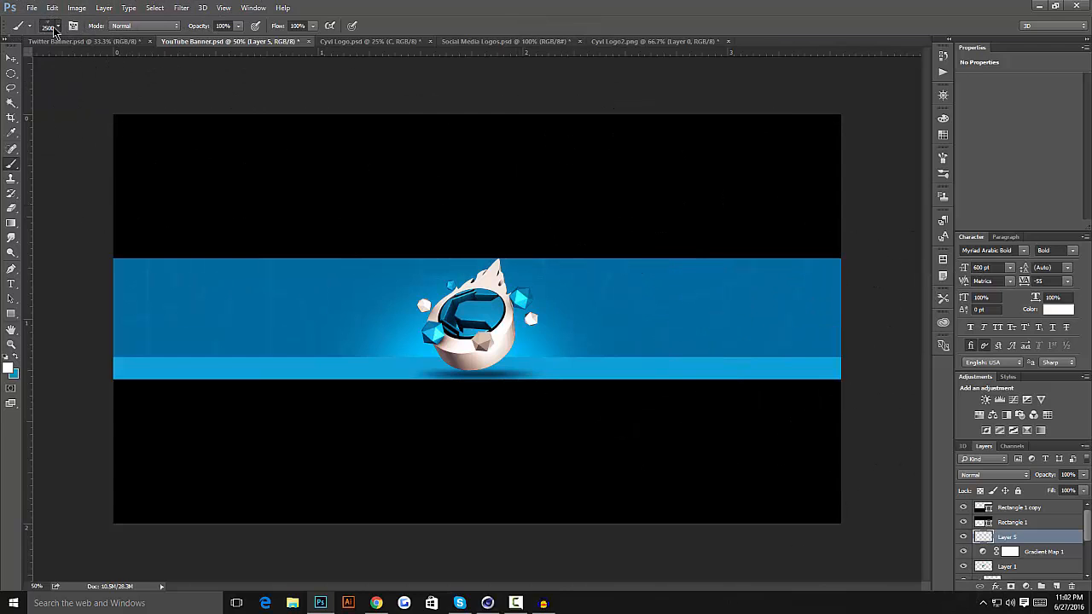
# - Stamp white light rays streaming down from above the logo on Layer 5 with the recently used 2500 px burst brush
pyautogui.click(56, 26)
pyautogui.click(94, 151)
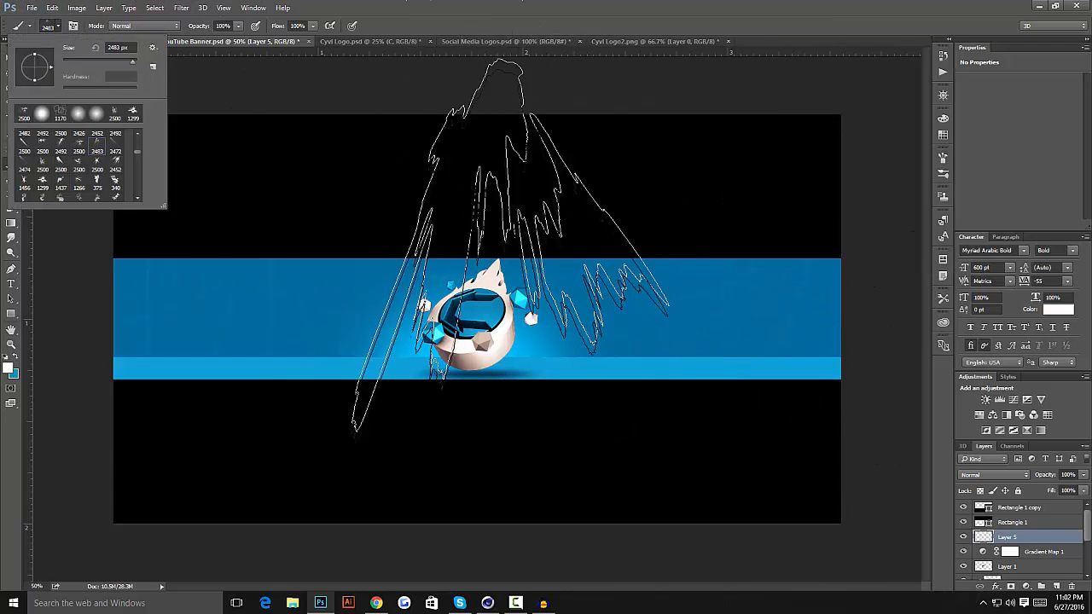
pyautogui.click(114, 113)
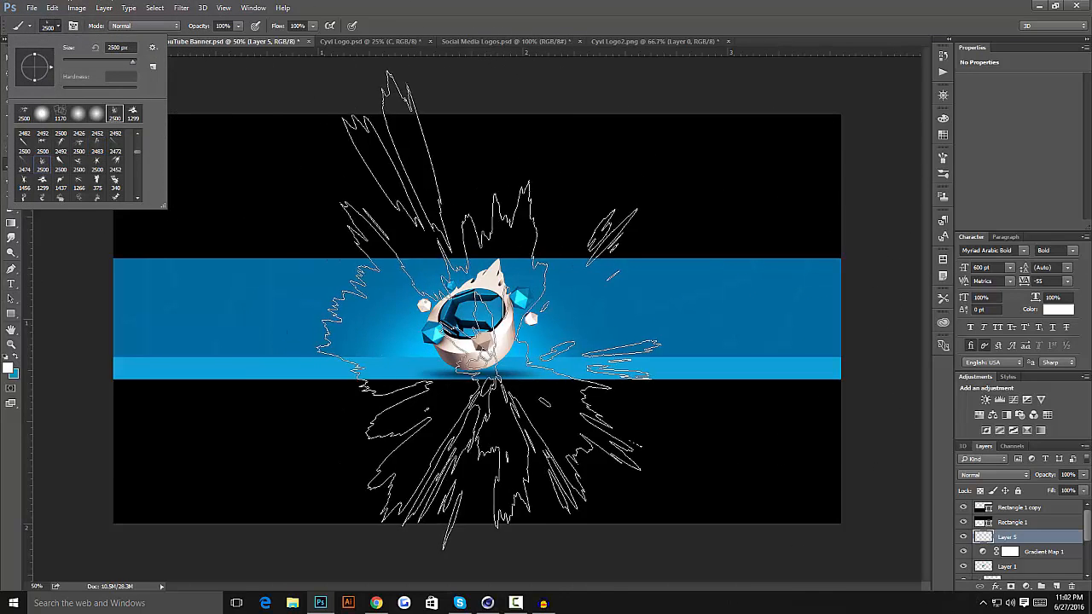
pyautogui.click(487, 137)
pyautogui.click(487, 141)
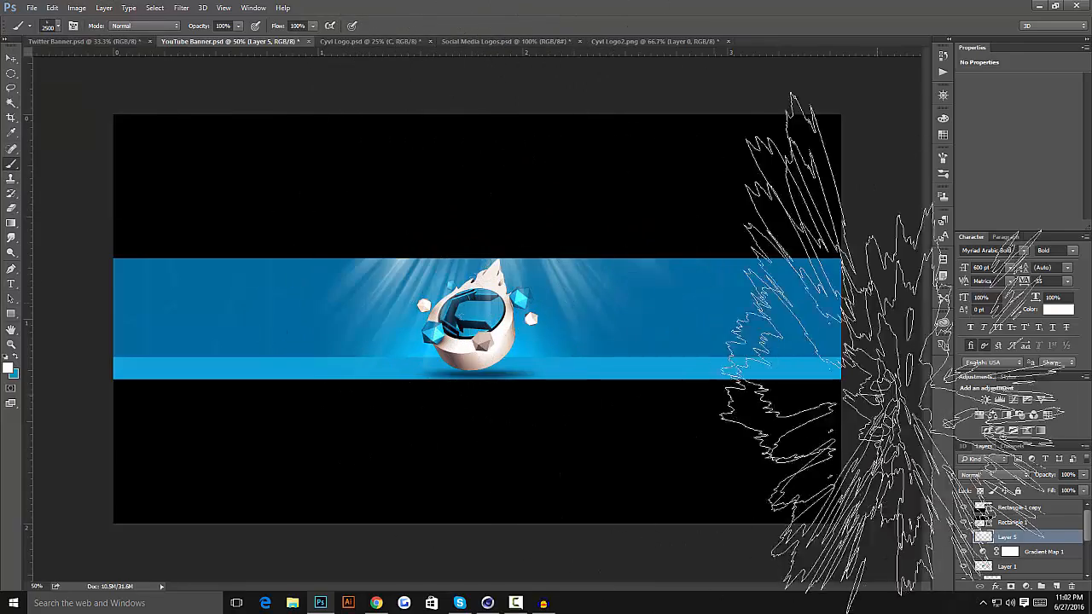
# - Set the light-ray layer, Layer 5, to the Overlay blending mode with 60% opacity
pyautogui.click(1003, 474)
pyautogui.click(1003, 474)
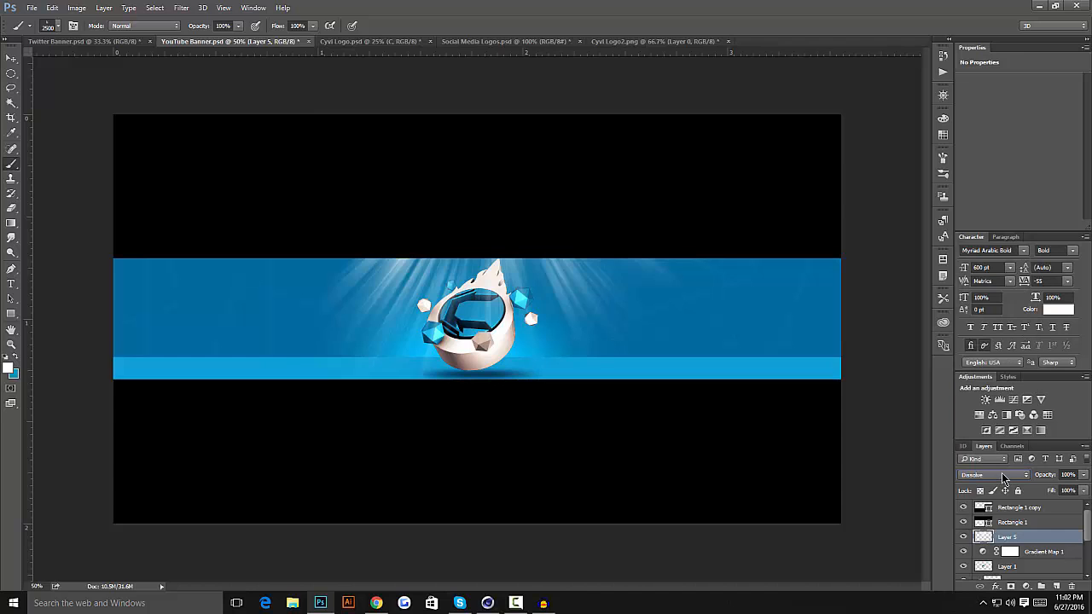
pyautogui.scroll(-2, 1002, 473)
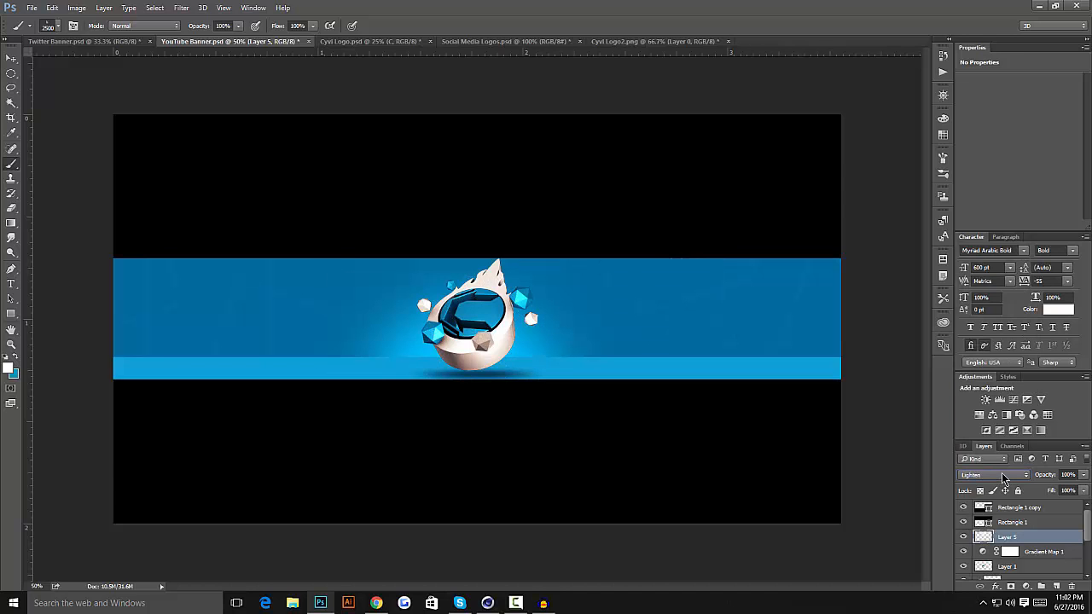
pyautogui.scroll(-2, 1002, 472)
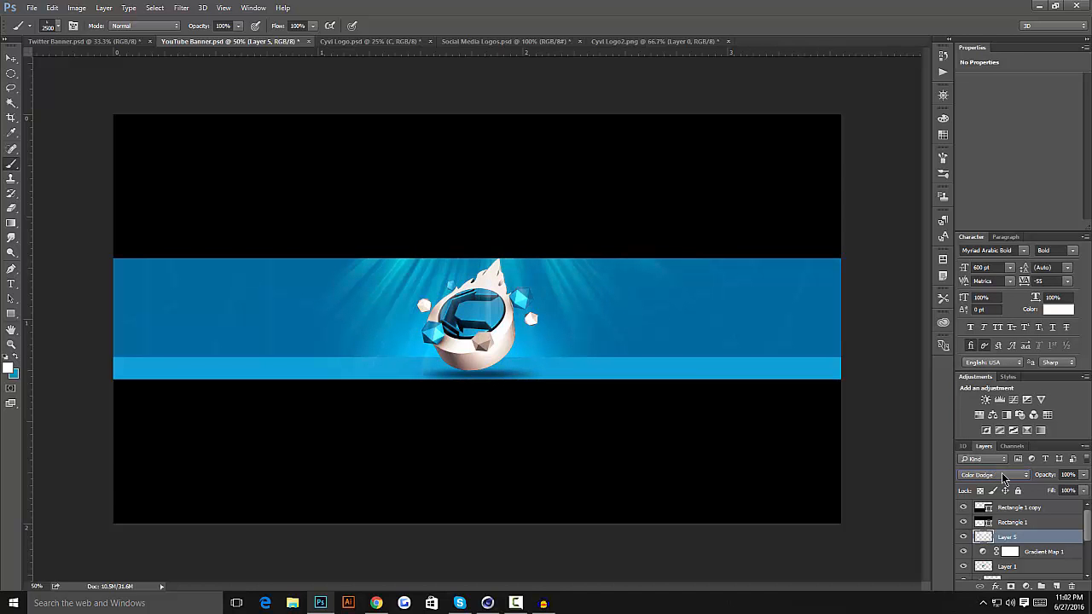
pyautogui.scroll(-3, 1002, 473)
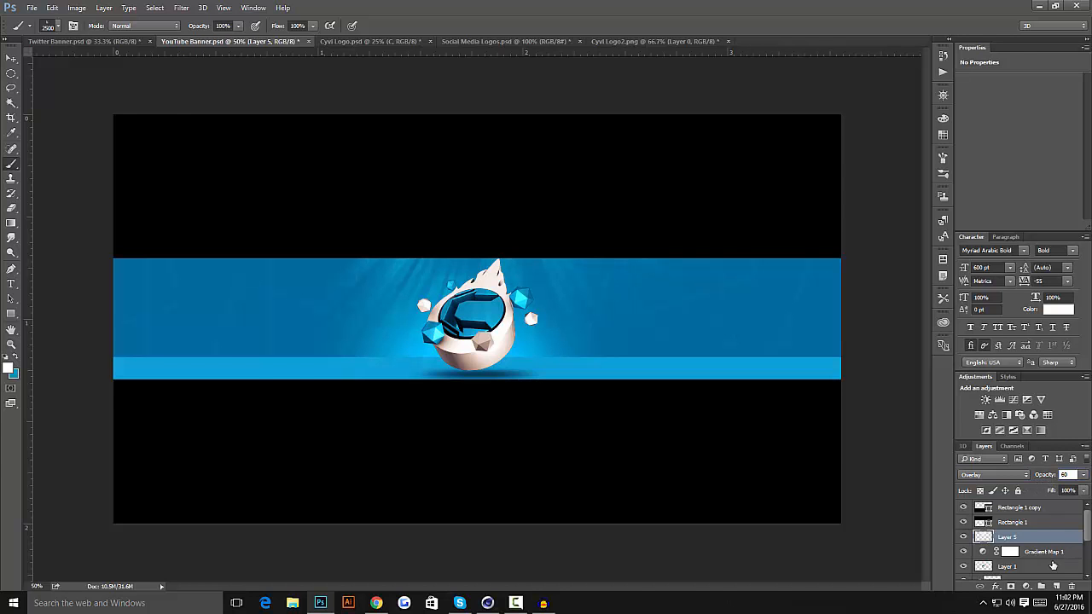
# - Add a new layer above Layer 5 and stamp a white glow above the logo with a soft round 1512 px brush
pyautogui.click(1057, 587)
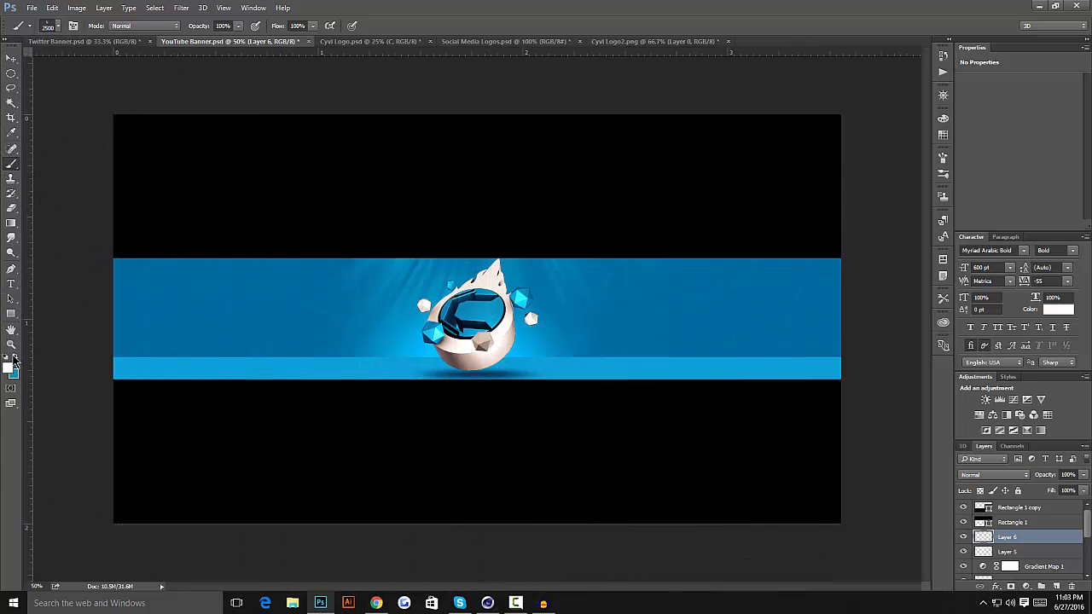
pyautogui.click(59, 27)
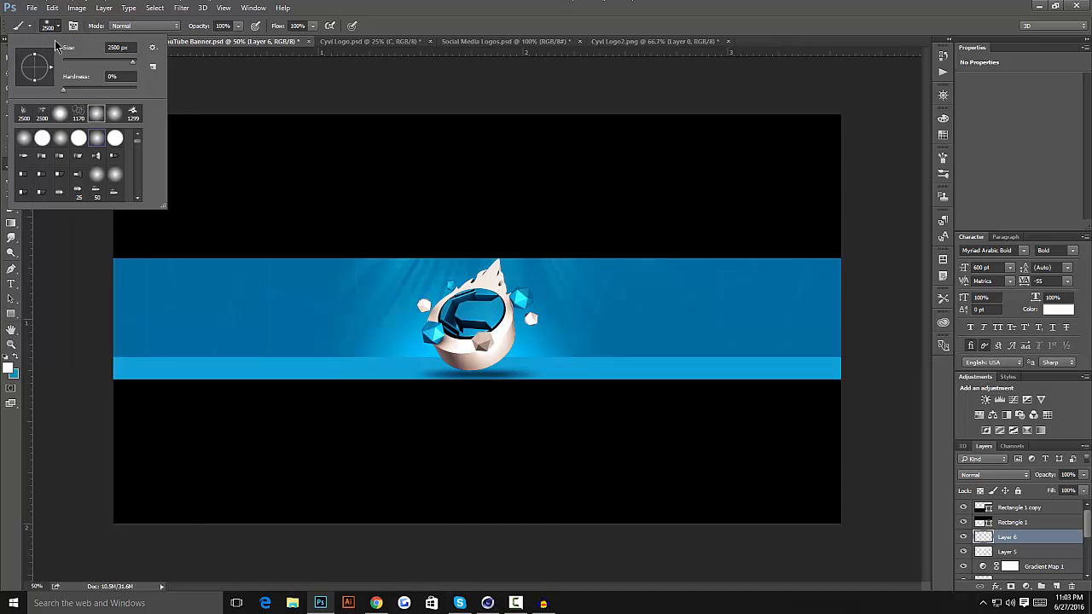
pyautogui.moveTo(130, 66); pyautogui.dragTo(126, 60)
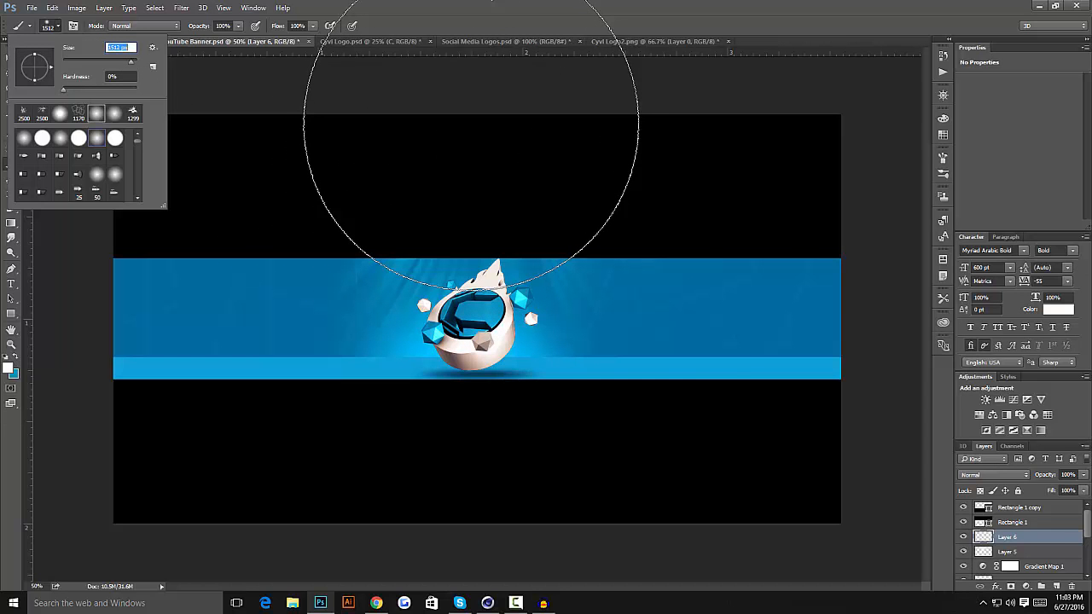
pyautogui.click(475, 124)
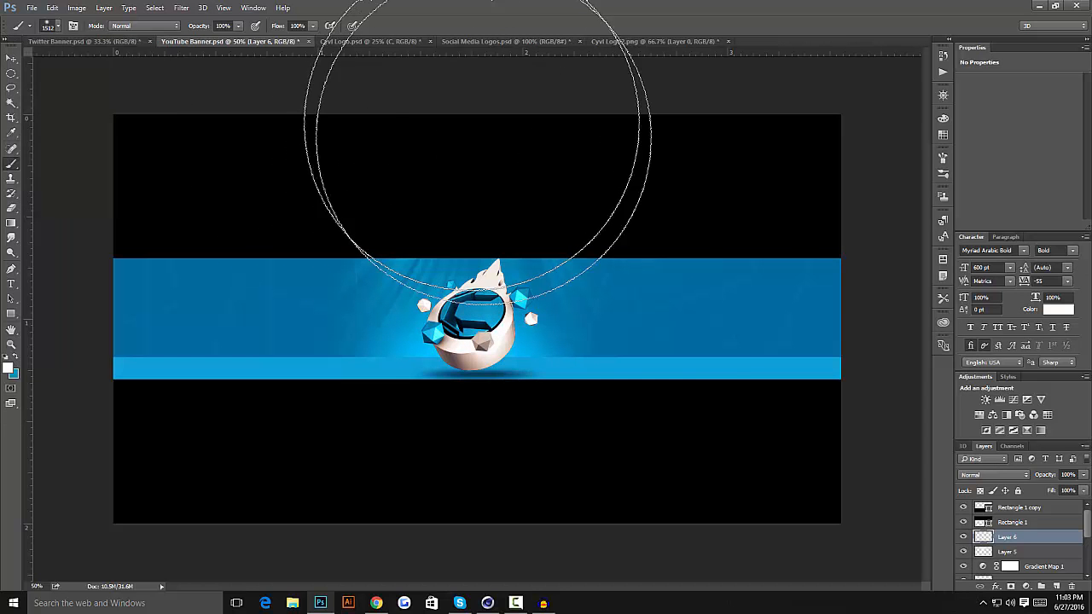
# - Set the blending mode of the glow layer, Layer 6, to Overlay
pyautogui.doubleClick(1023, 480)
pyautogui.scroll(-3, 1024, 481)
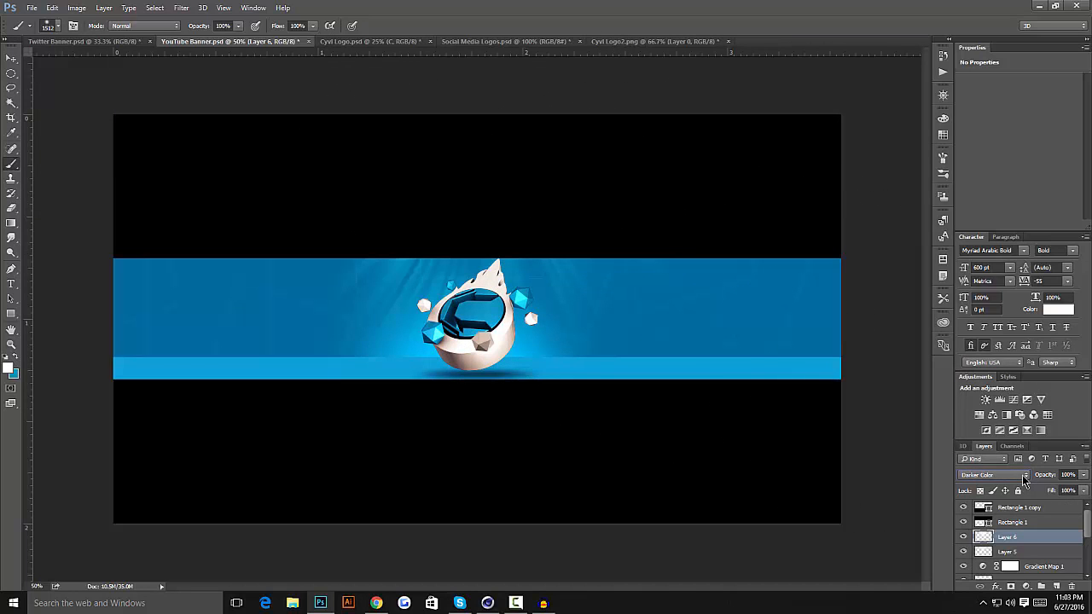
pyautogui.scroll(-3, 1024, 480)
pyautogui.scroll(-1, 1023, 480)
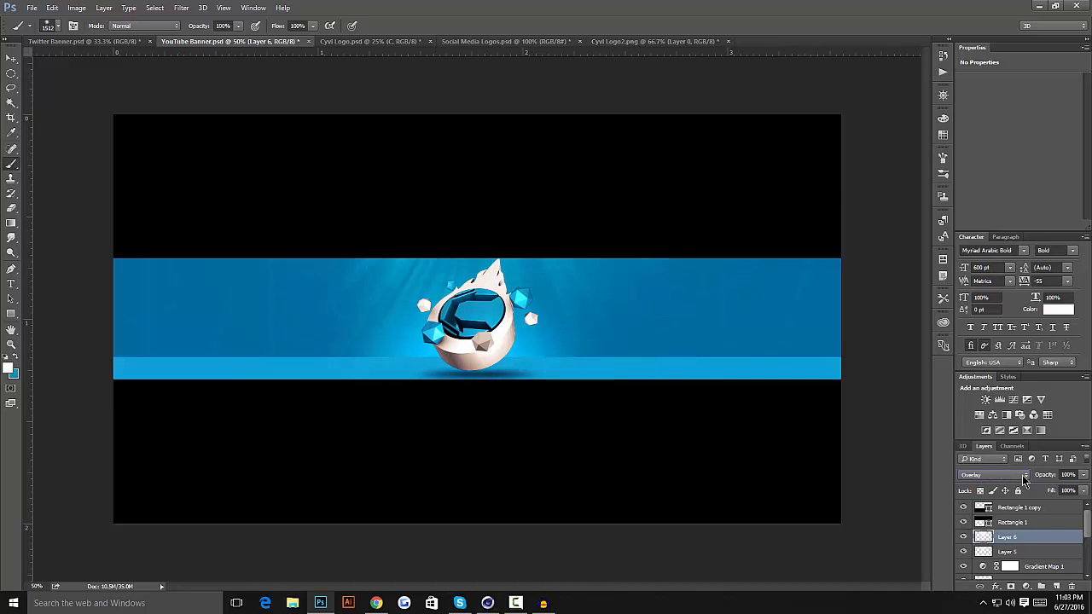
pyautogui.scroll(1, 1023, 480)
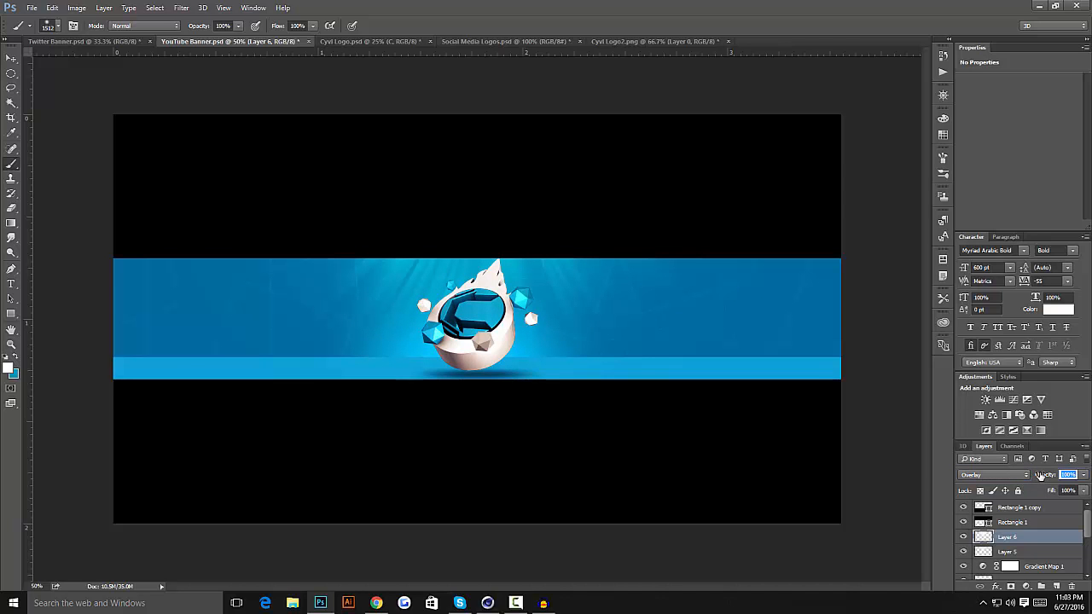
# - Add a layer above Layer 6 and stamp a soft white glow above the logo, undoing badly placed attempts
pyautogui.click(1058, 587)
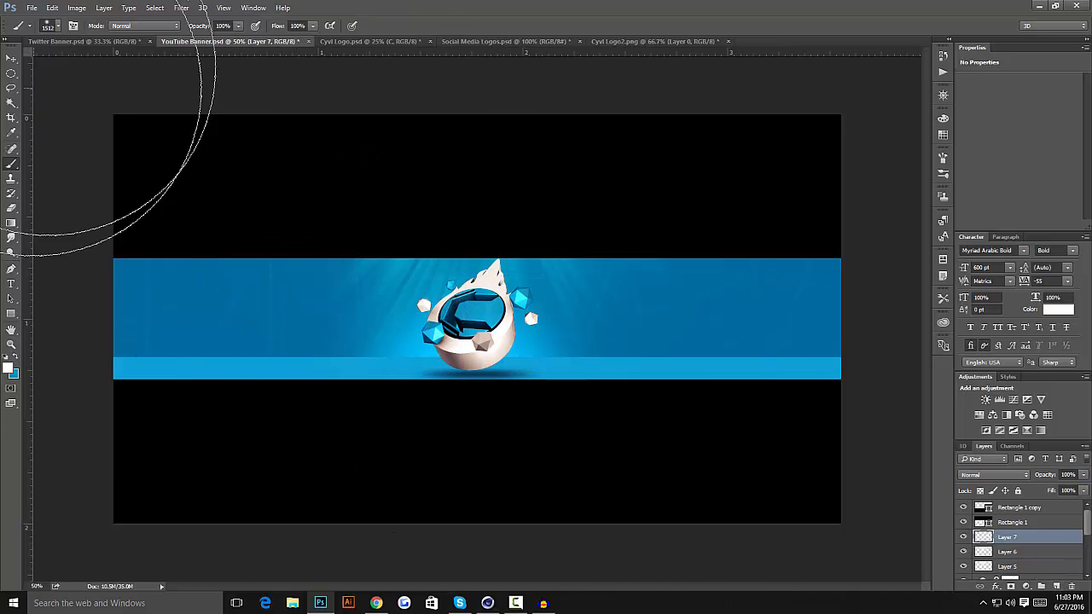
pyautogui.click(461, 132)
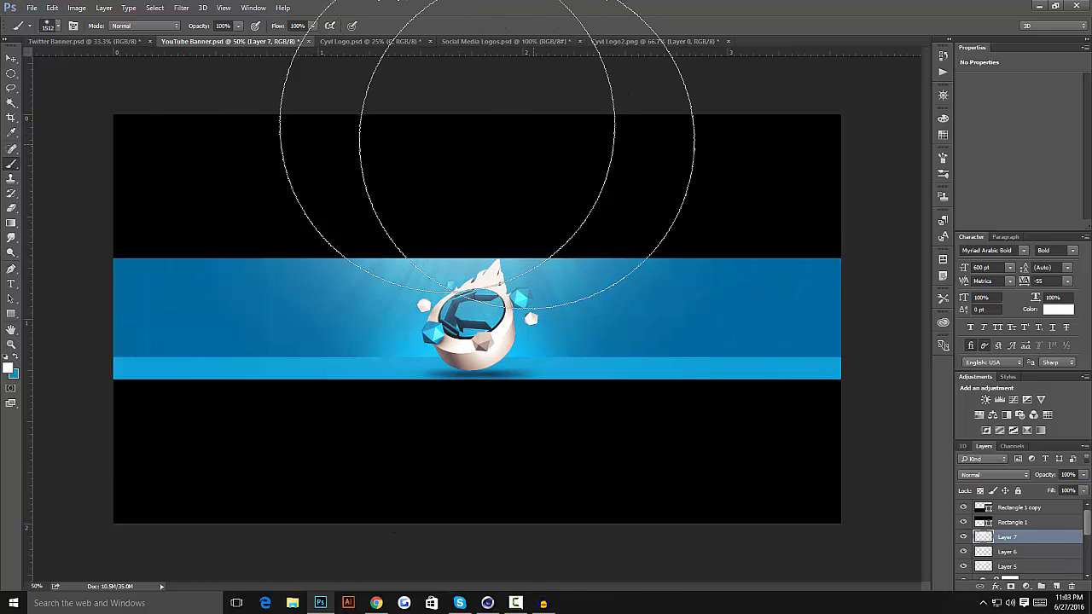
pyautogui.hotkey('ctrl', 'z')
pyautogui.click(391, 146)
pyautogui.hotkey('ctrl', 'z')
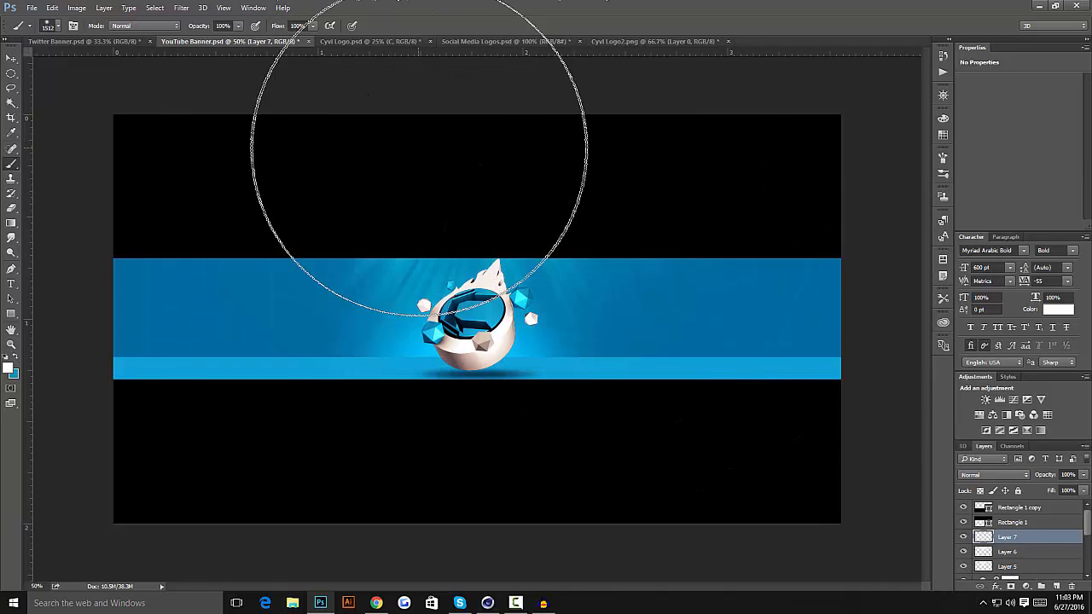
pyautogui.click(427, 149)
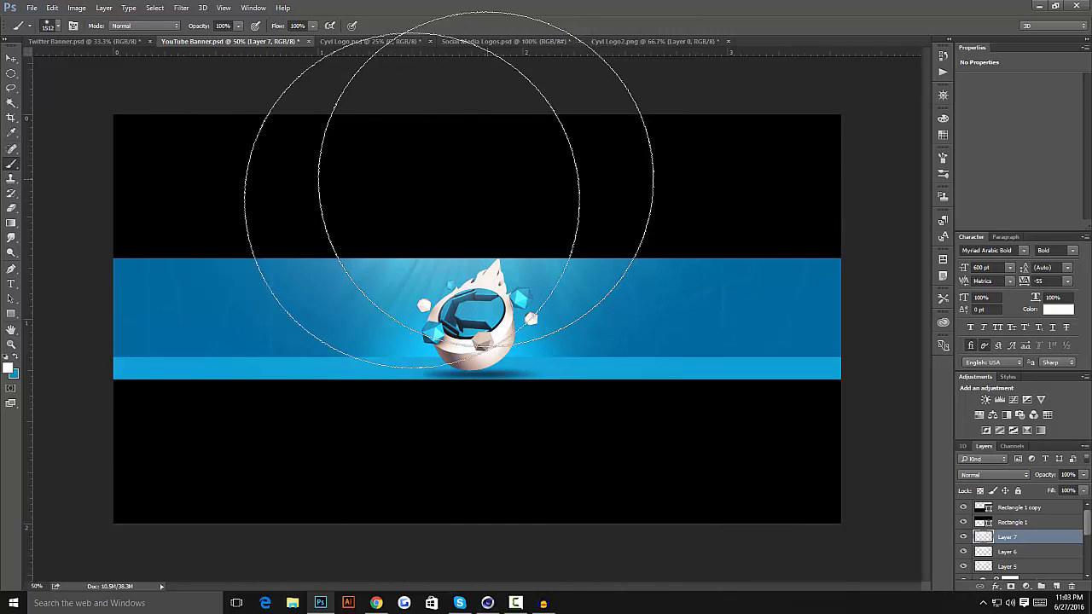
# - Add a new layer directly above the pattern layer, Layer 3
pyautogui.click(11, 73)
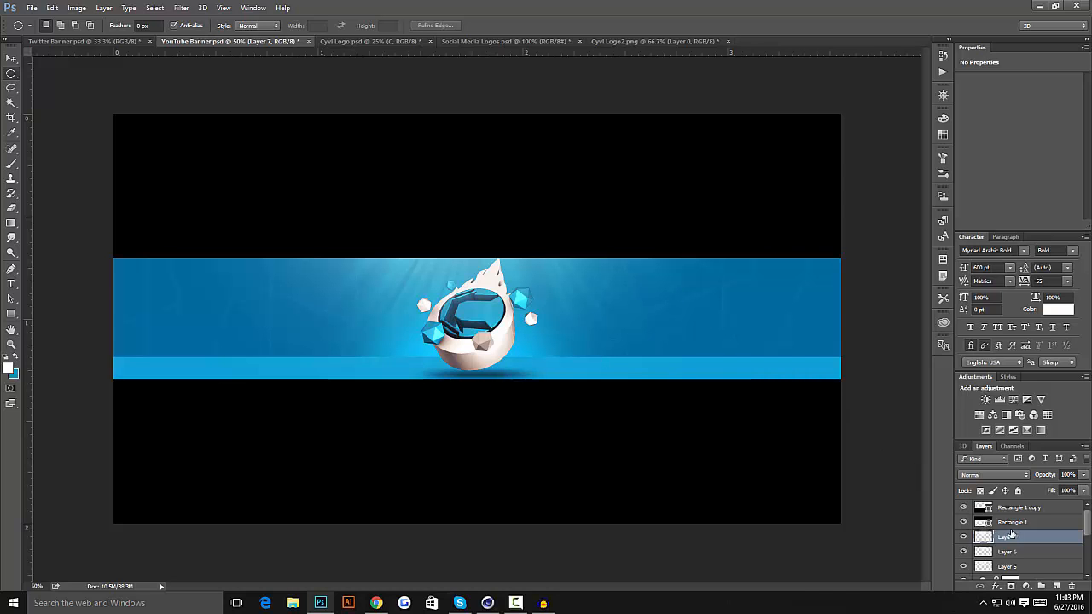
pyautogui.scroll(-5, 1010, 534)
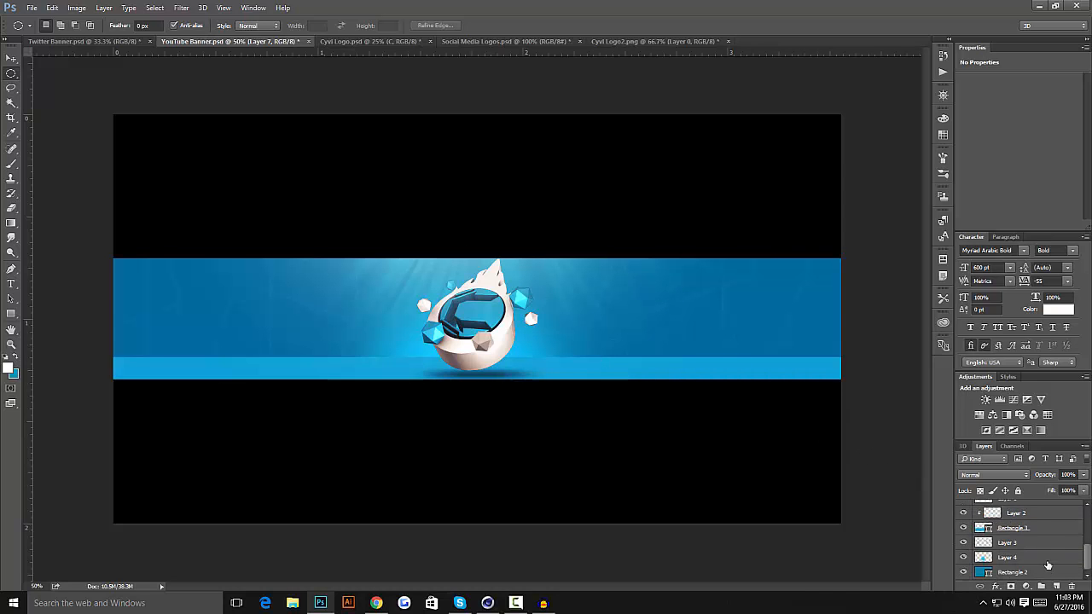
pyautogui.click(1047, 547)
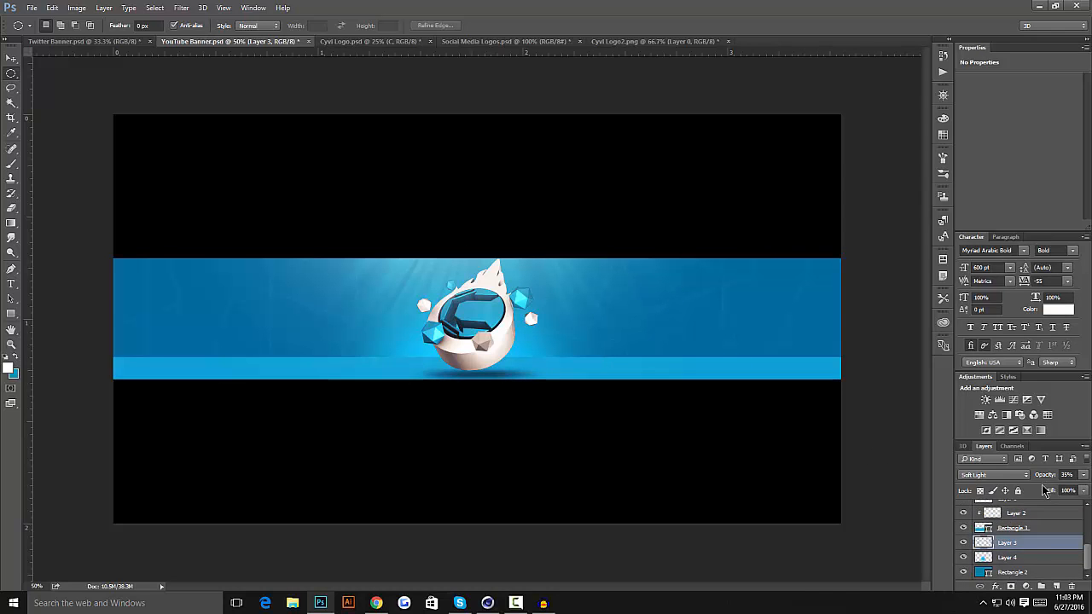
pyautogui.click(8, 207)
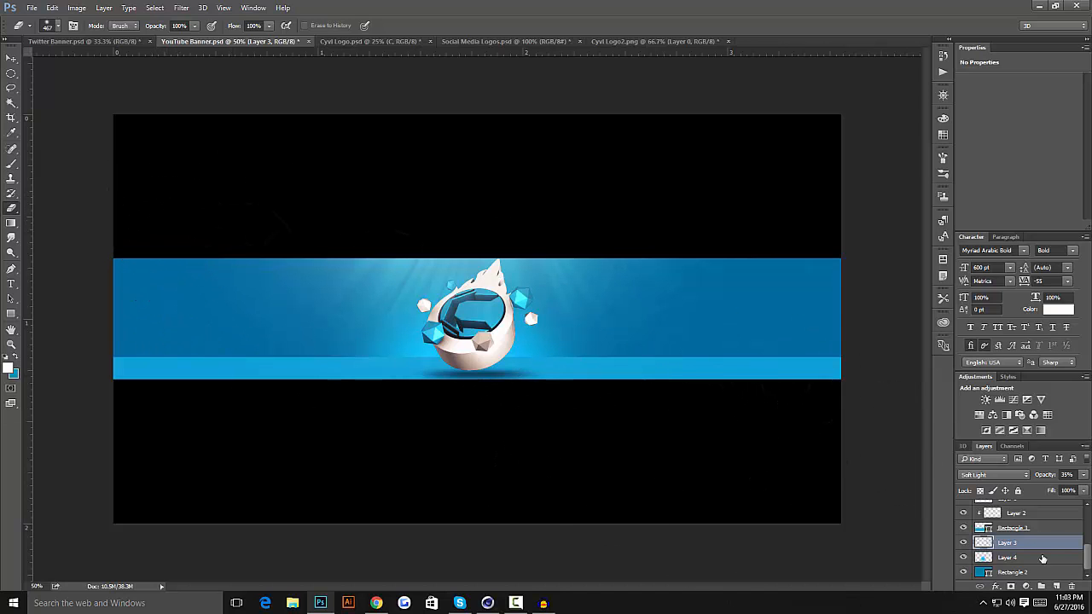
pyautogui.click(1056, 587)
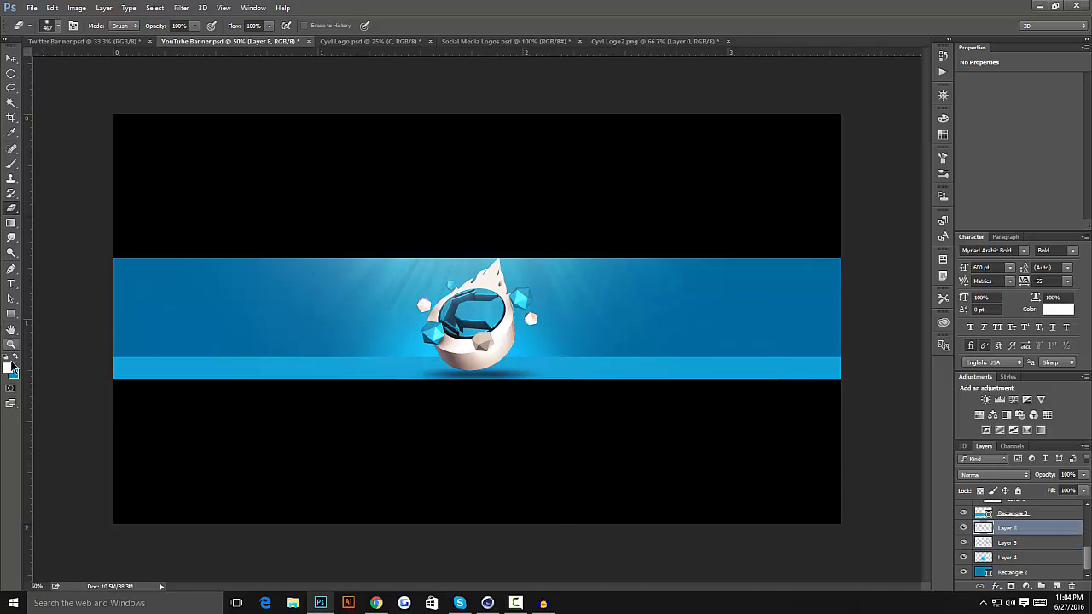
# - Set the foreground colour to dark blue and reduce the soft round brush to about 452 px
pyautogui.click(9, 367)
pyautogui.click(665, 275)
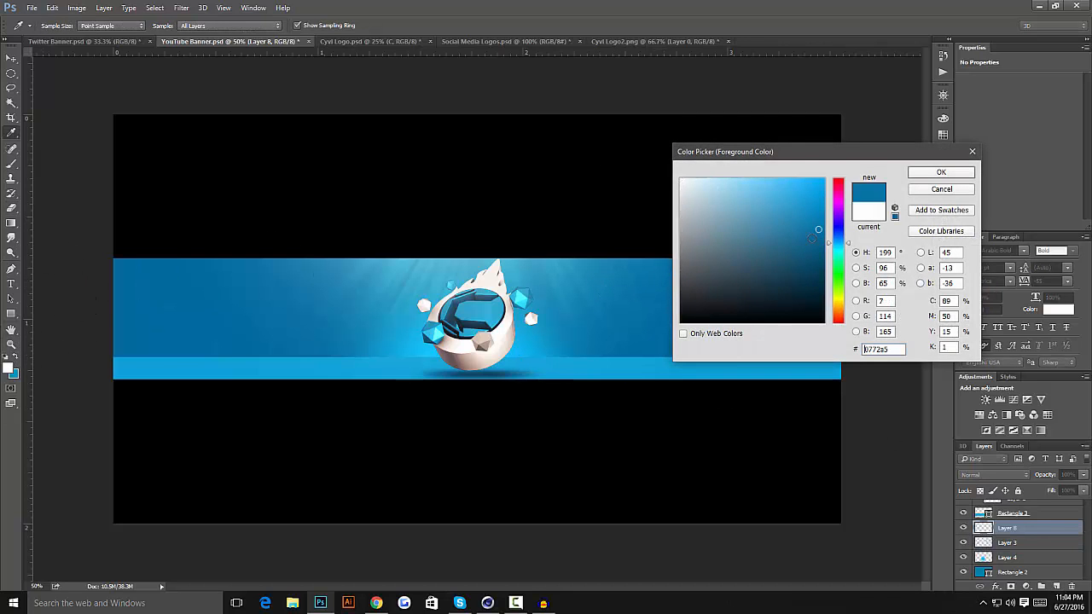
pyautogui.click(941, 171)
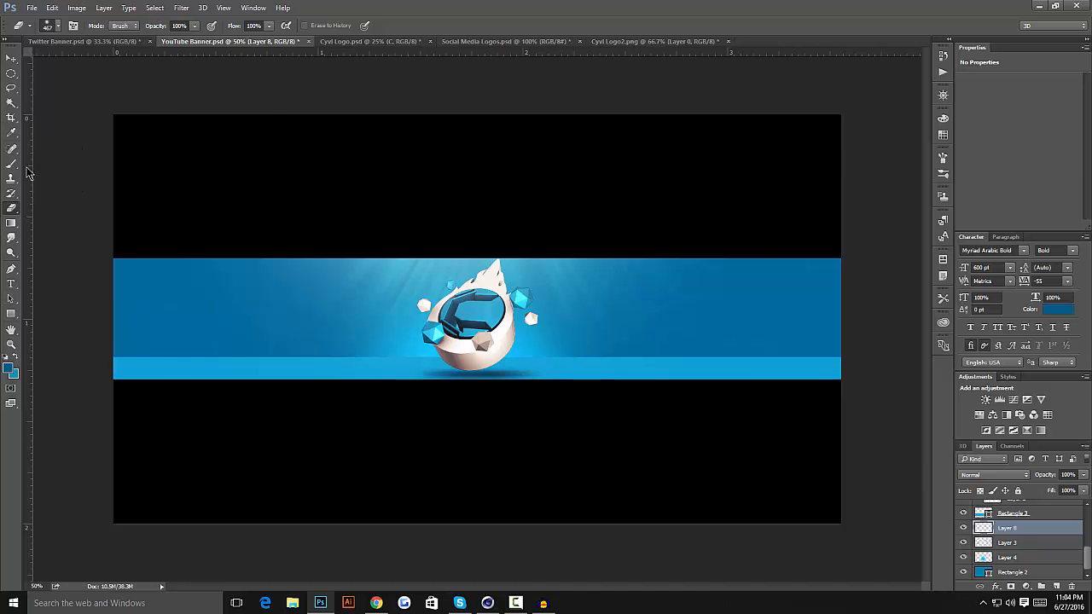
pyautogui.click(11, 163)
pyautogui.click(57, 26)
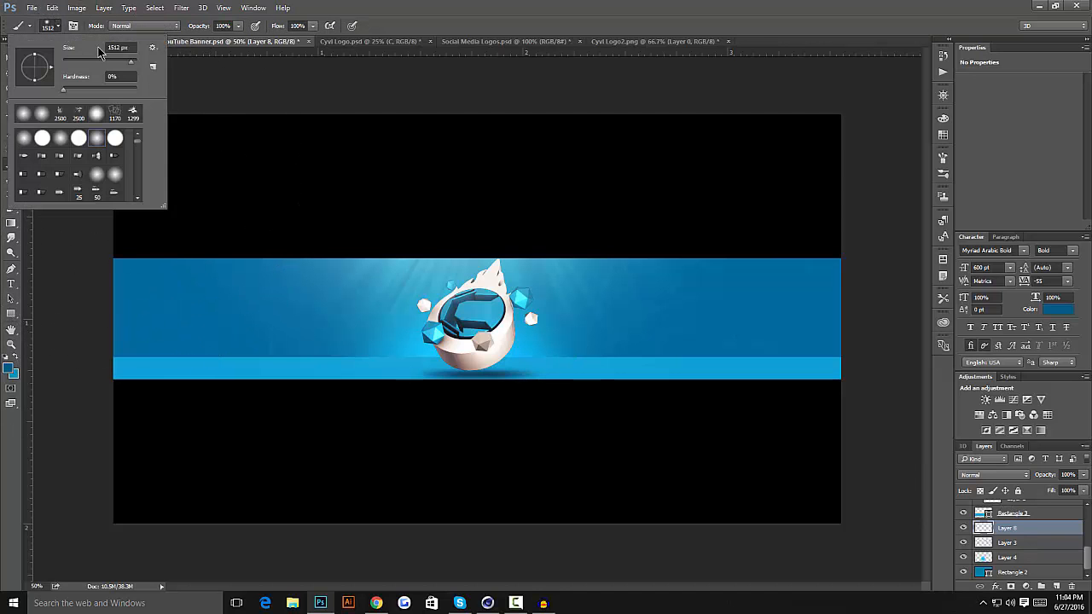
pyautogui.click(122, 64)
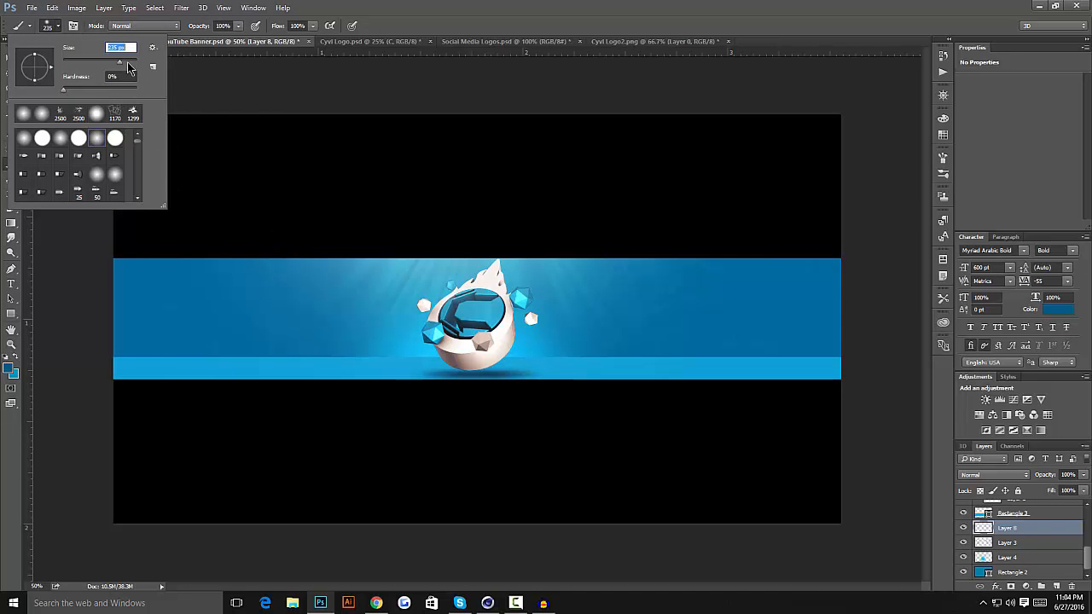
# - Stamp scattered soft dark blue spots across the banner background on both sides of the logo on Layer 8
pyautogui.click(224, 240)
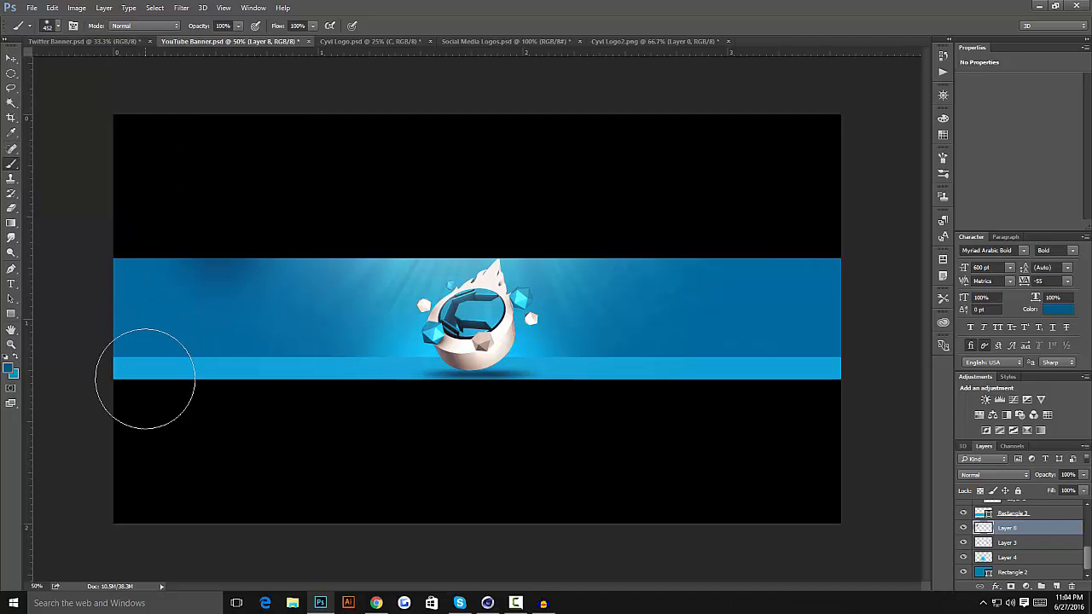
pyautogui.click(144, 378)
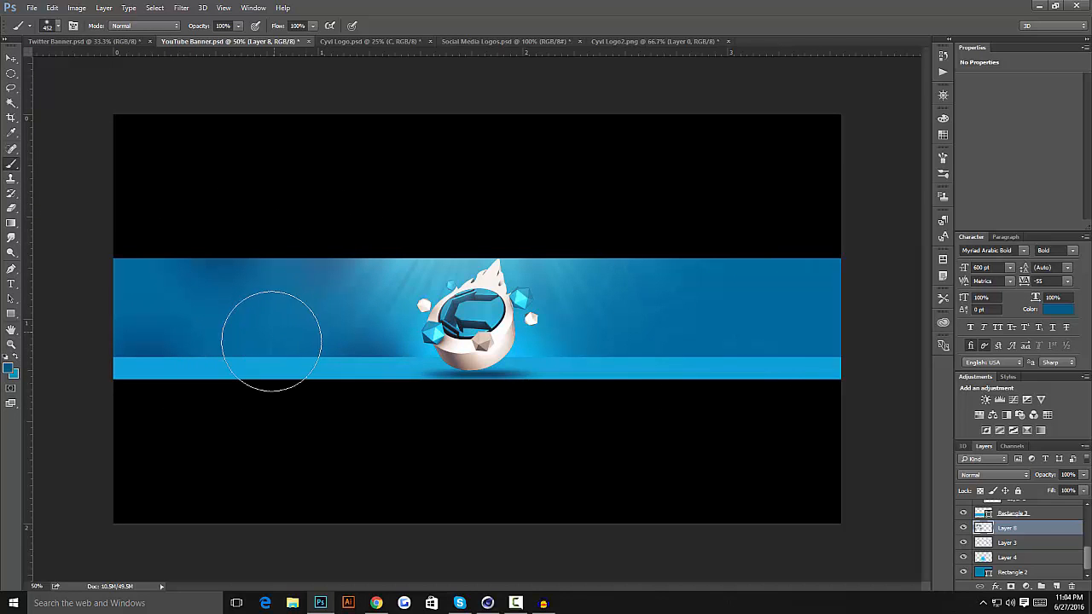
pyautogui.click(549, 359)
pyautogui.click(625, 266)
pyautogui.click(685, 375)
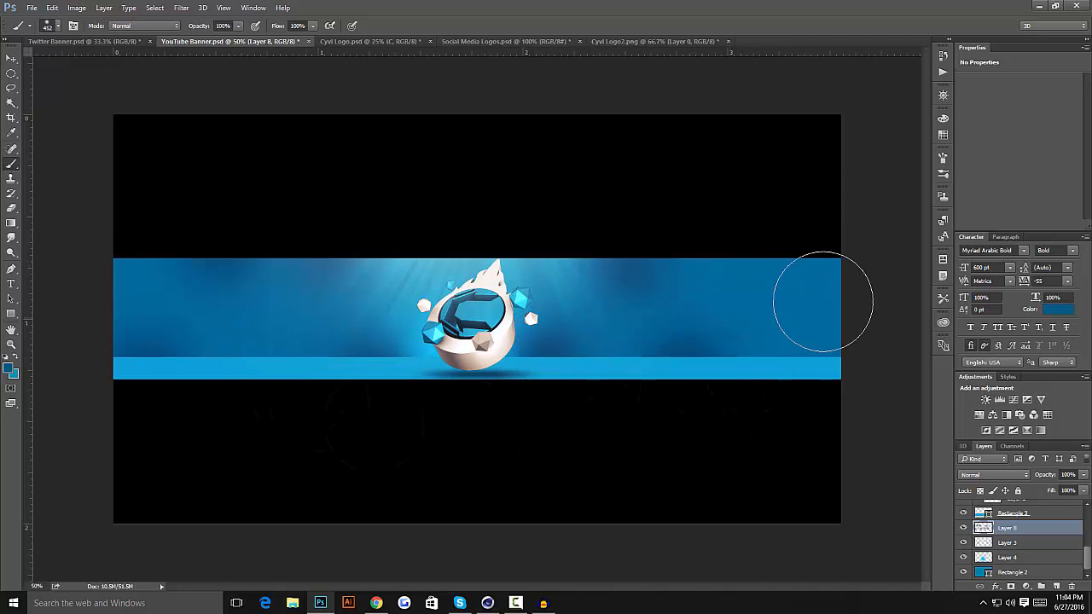
pyautogui.click(829, 289)
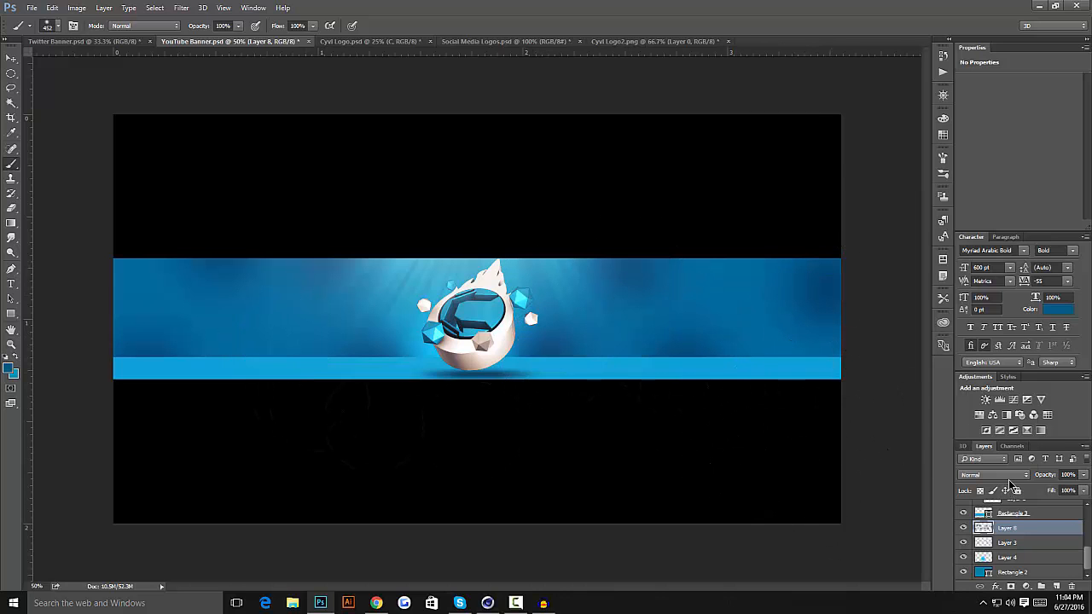
# - Try the successive blending modes on Layer 8, stepping from Normal through to Hue
pyautogui.press('Down')
pyautogui.press('Down')
pyautogui.press('Down')
pyautogui.press('Down')
pyautogui.press('Down')
pyautogui.press('Down')
pyautogui.press('Down')
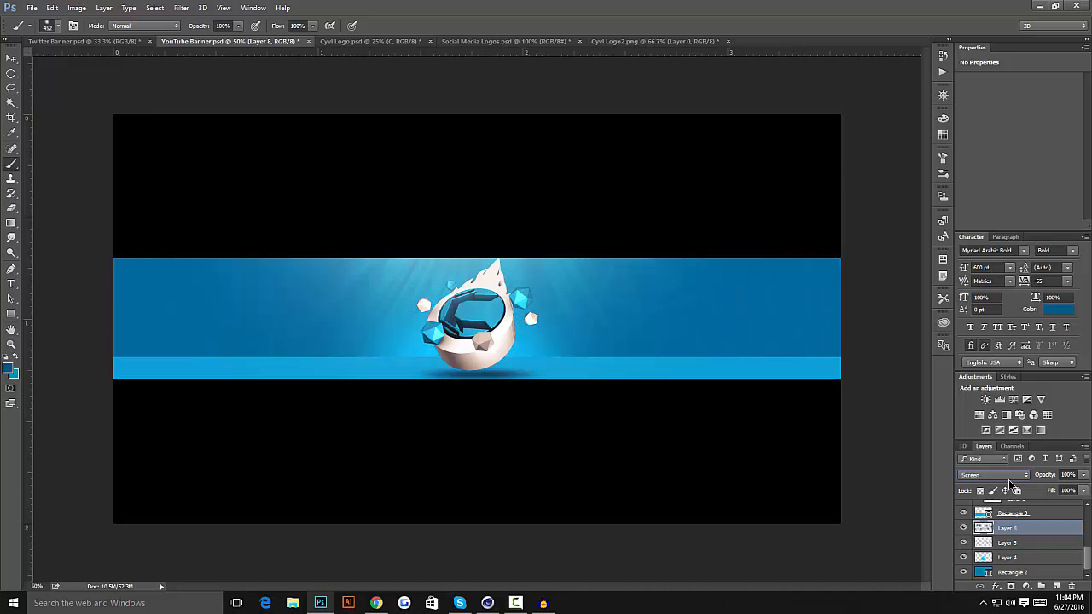
pyautogui.press('Down')
pyautogui.press('Down')
pyautogui.press('Down')
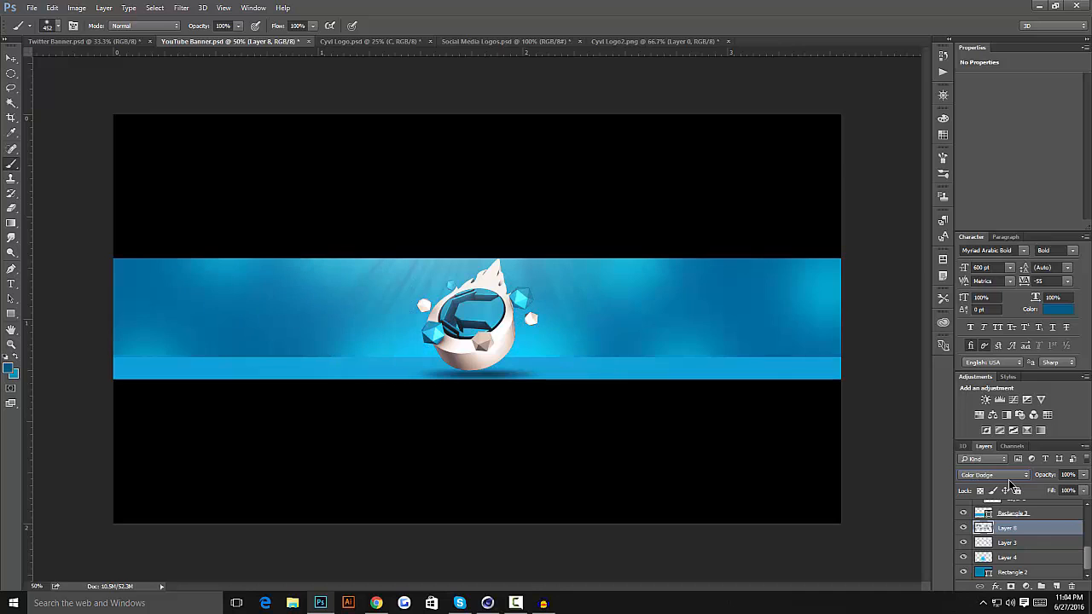
pyautogui.press('Down')
pyautogui.press('Down')
pyautogui.press('Down')
pyautogui.press('Down')
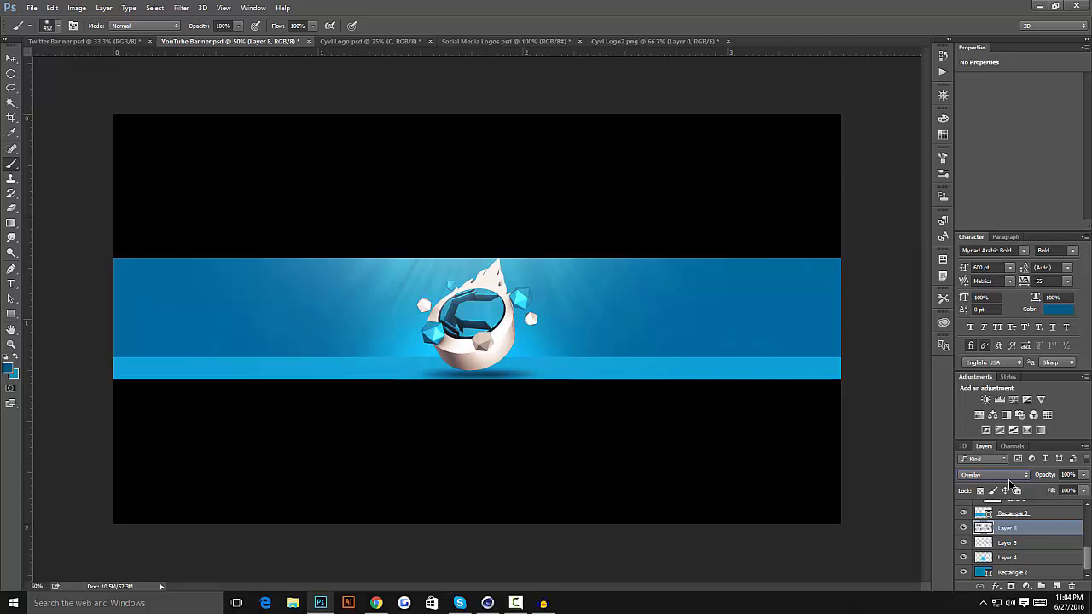
pyautogui.press('Down')
pyautogui.press('Down')
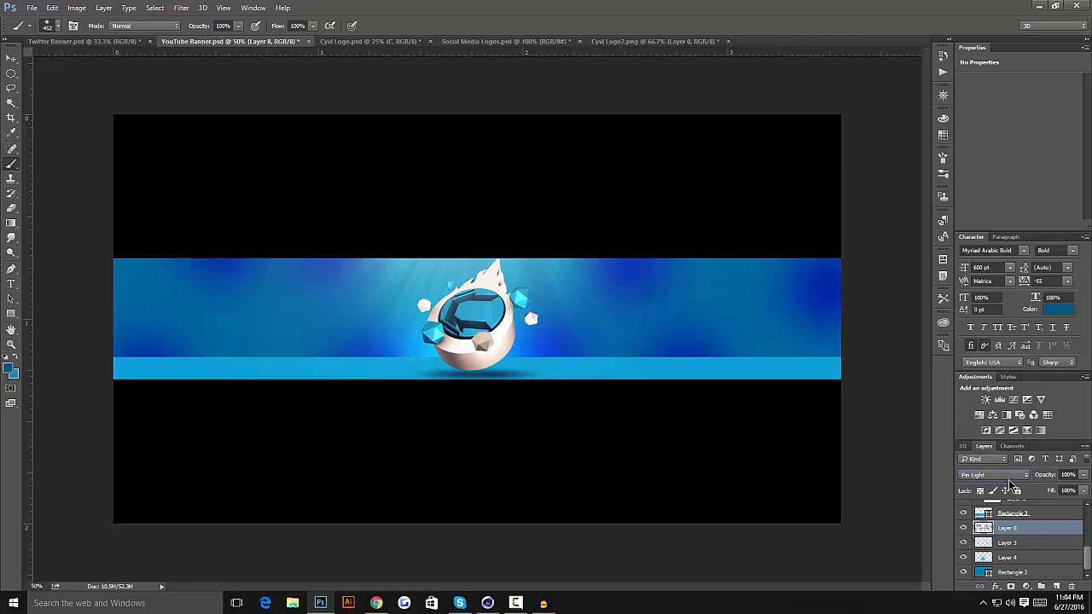
pyautogui.press('Down')
pyautogui.press('Down')
pyautogui.press('Down')
pyautogui.press('Down')
pyautogui.press('Down')
pyautogui.press('Down')
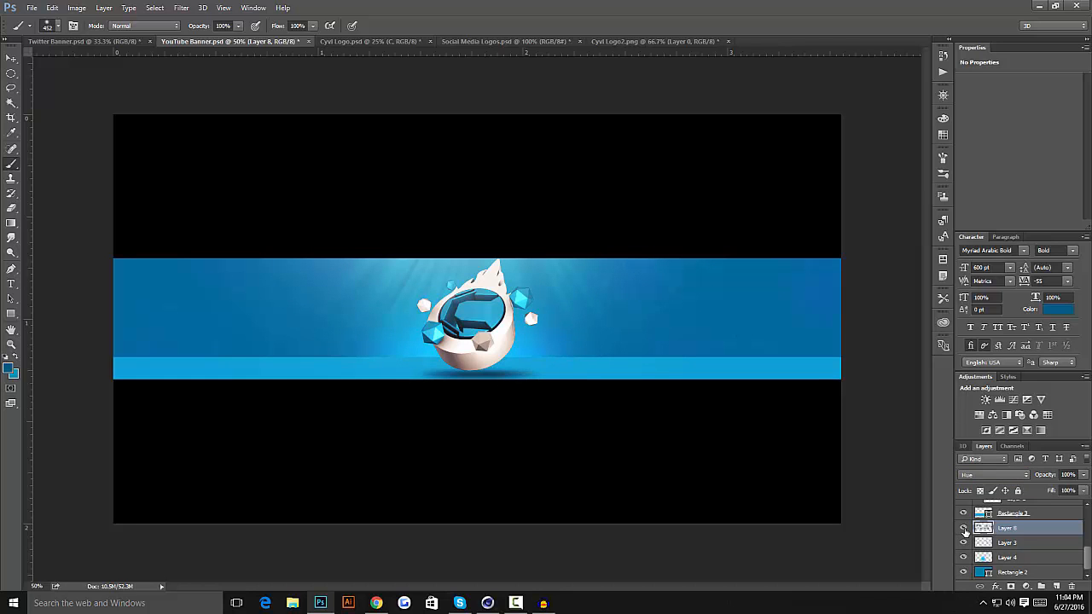
# - Set the blending mode of Layer 8 to Linear Dodge (Add)
pyautogui.click(989, 475)
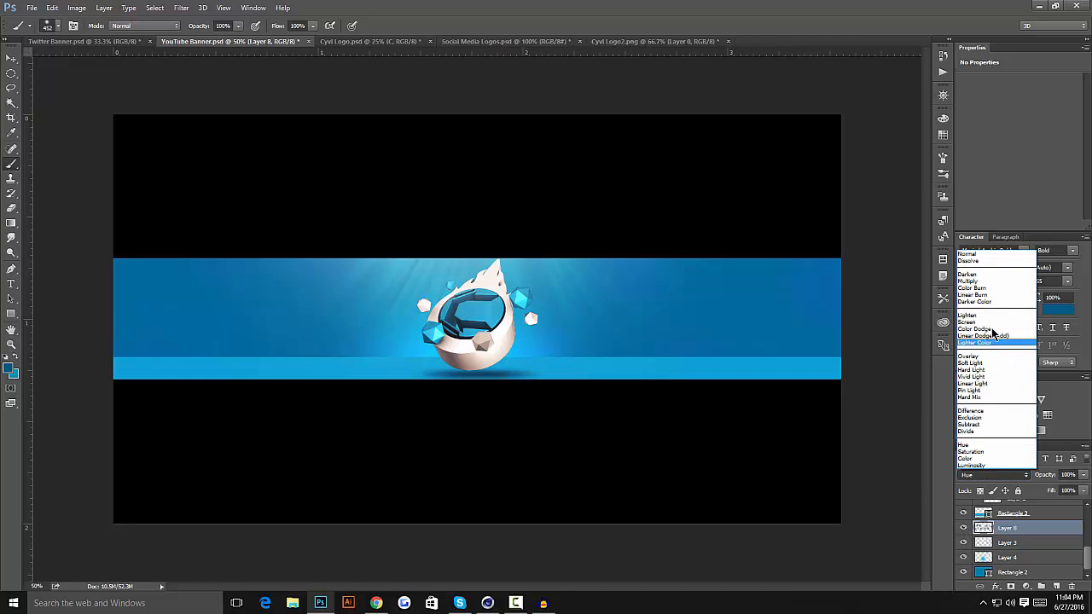
pyautogui.click(994, 335)
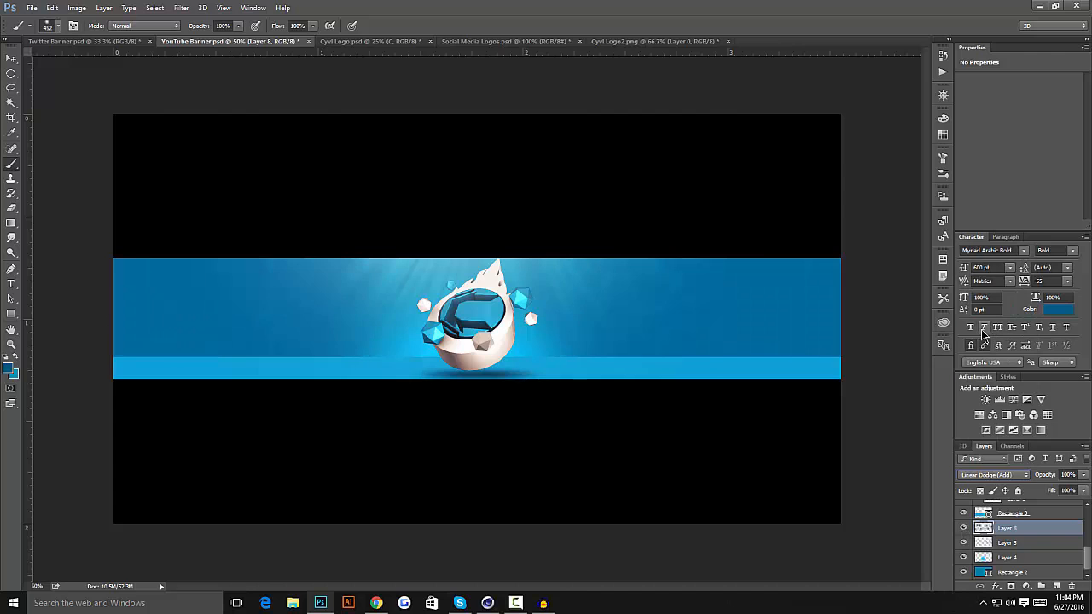
# - Set Layer 8's blending mode to Color Dodge at 30% opacity, and compare the banner with the layer hidden and shown
pyautogui.press('Up')
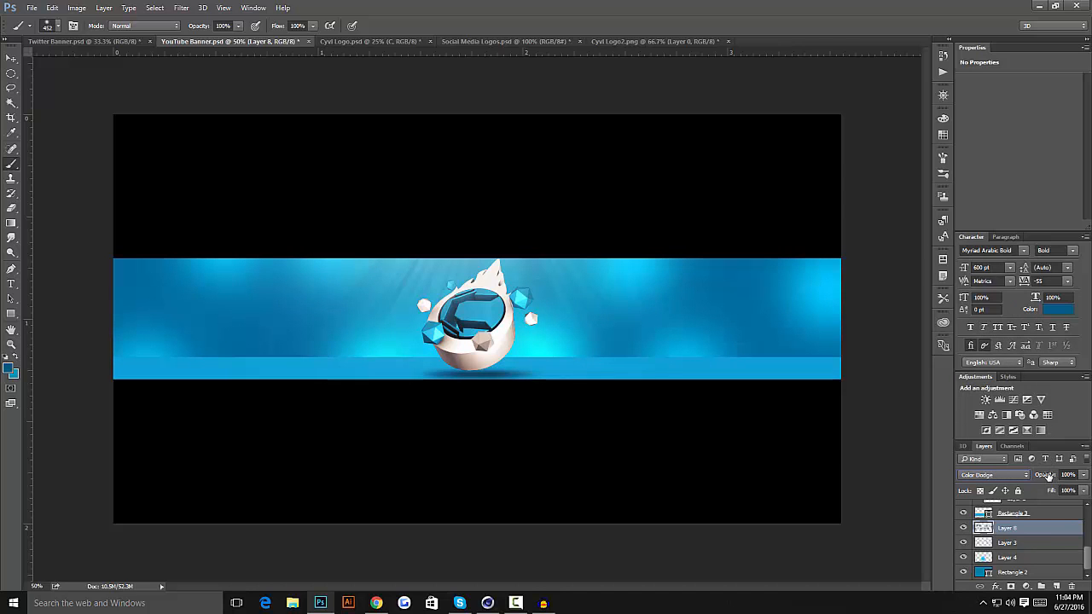
pyautogui.press('Tab')
pyautogui.write('30')
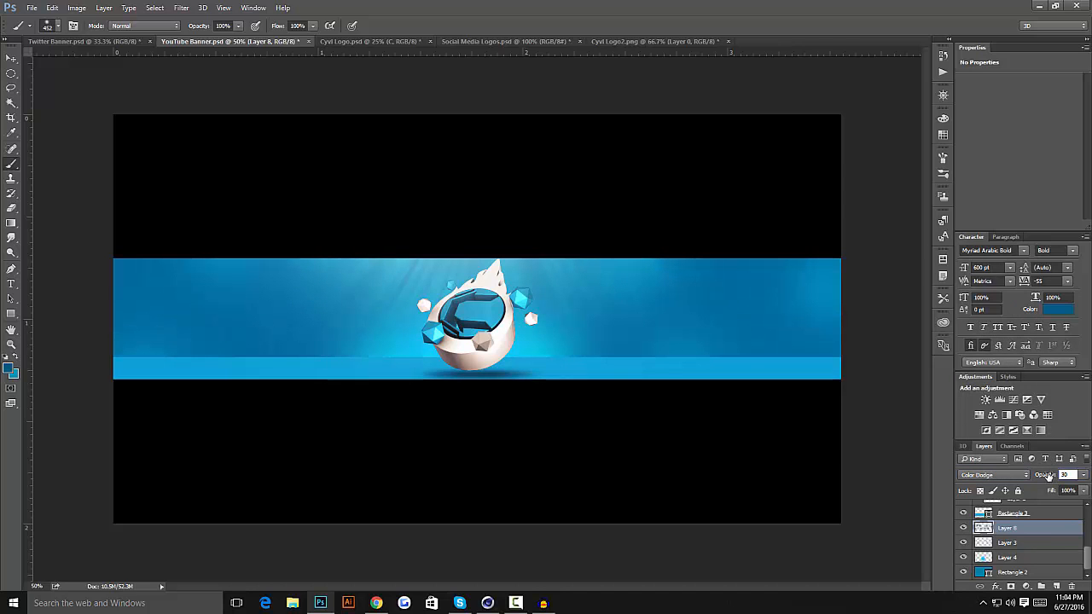
pyautogui.click(963, 529)
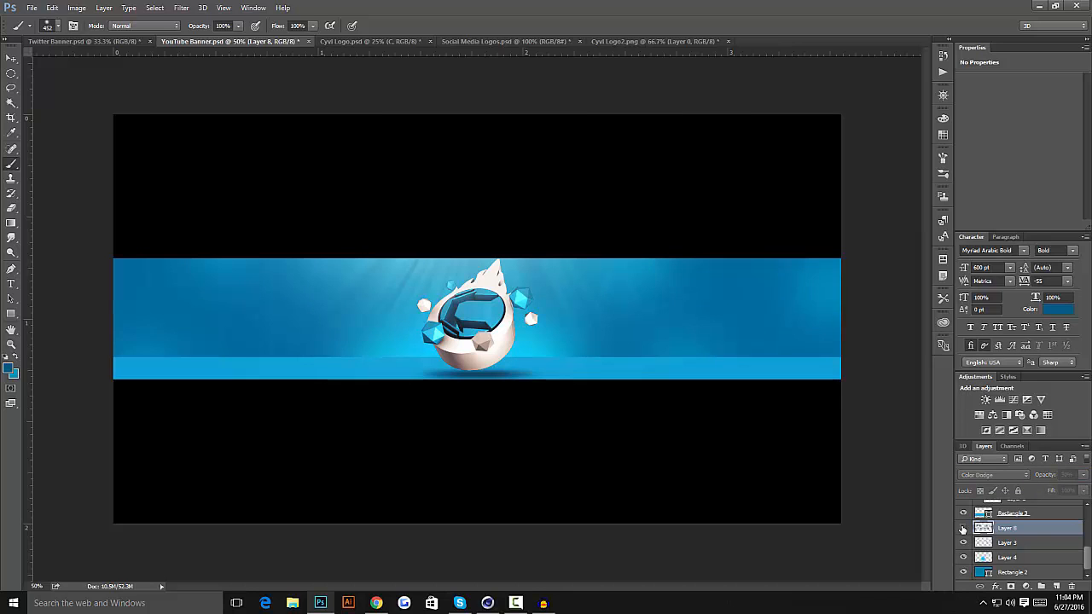
pyautogui.click(963, 529)
pyautogui.click(963, 529)
pyautogui.click(963, 529)
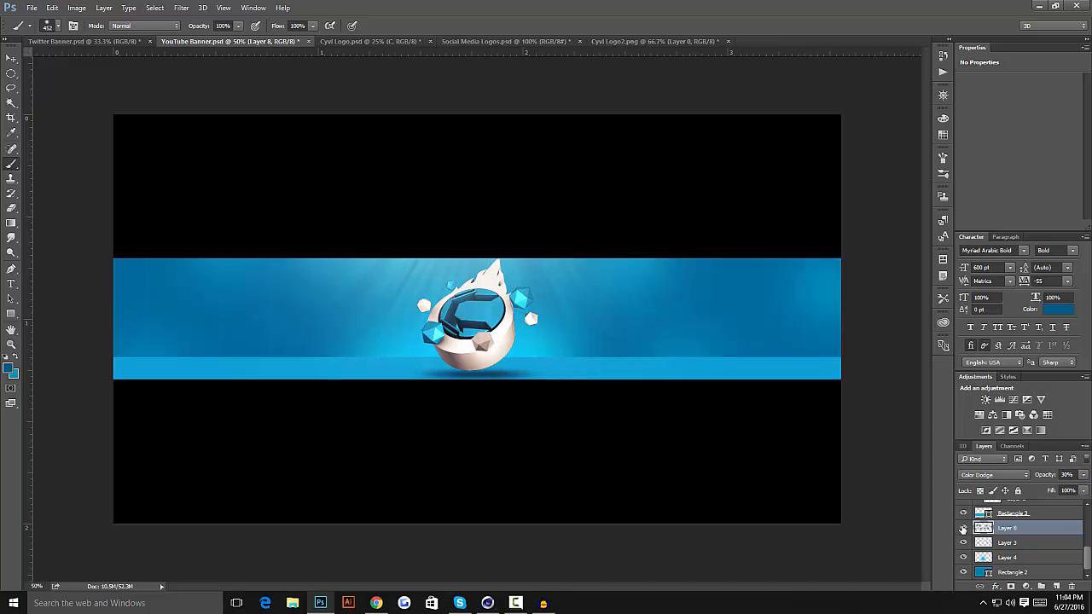
# - Set Layer 8's opacity to 18% and check its effect by hiding and showing the layer
pyautogui.click(1039, 477)
pyautogui.write('25')
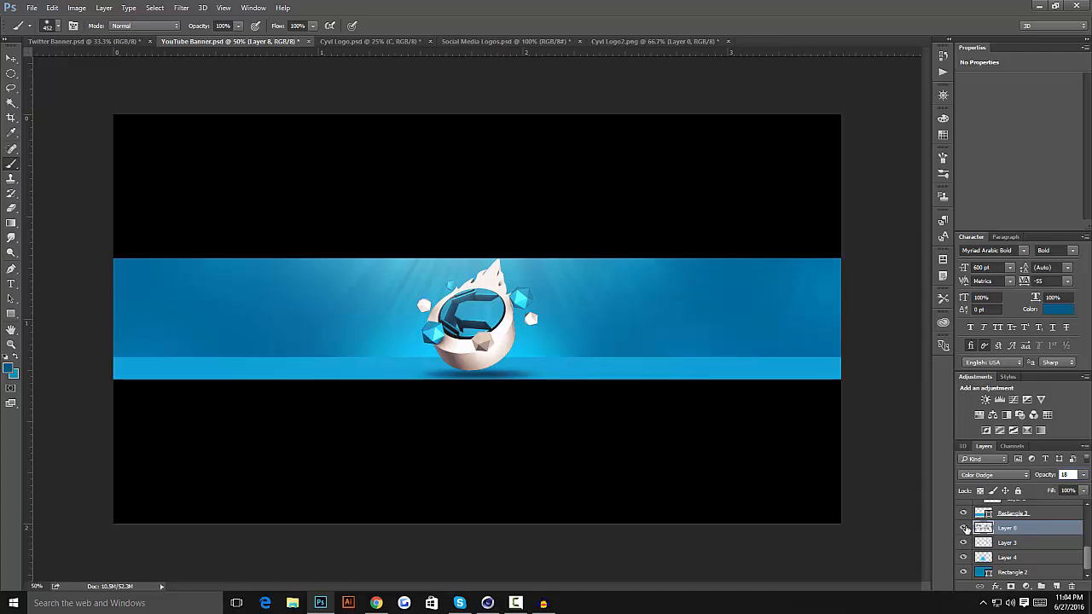
pyautogui.click(964, 529)
pyautogui.click(965, 529)
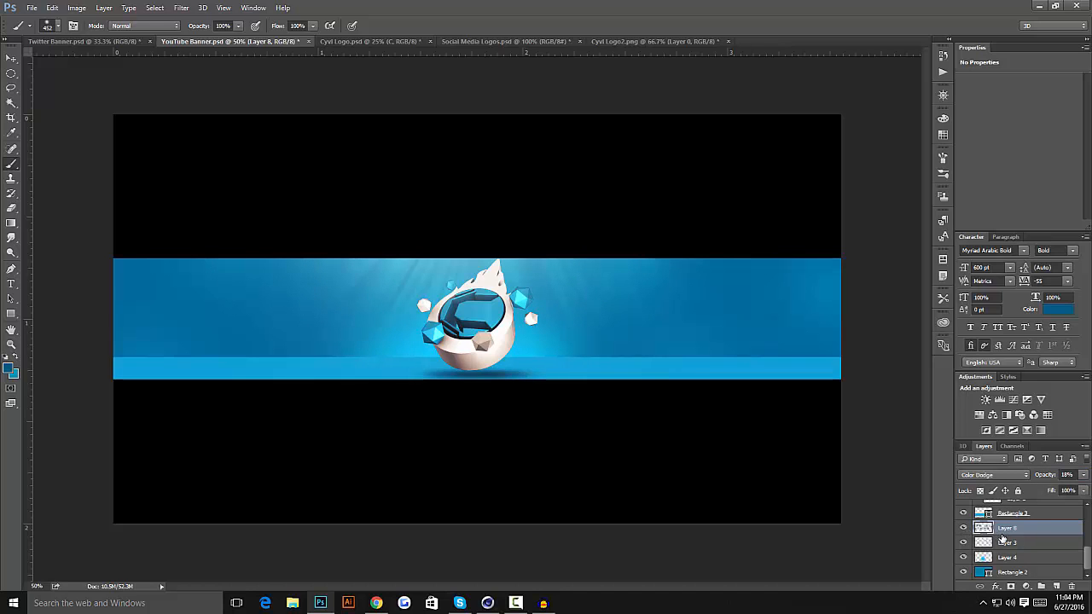
# - Convert the blue background shape Rectangle 2 to a smart object and apply the Add Noise filter at 0.7% with Uniform distribution
pyautogui.click(1031, 571)
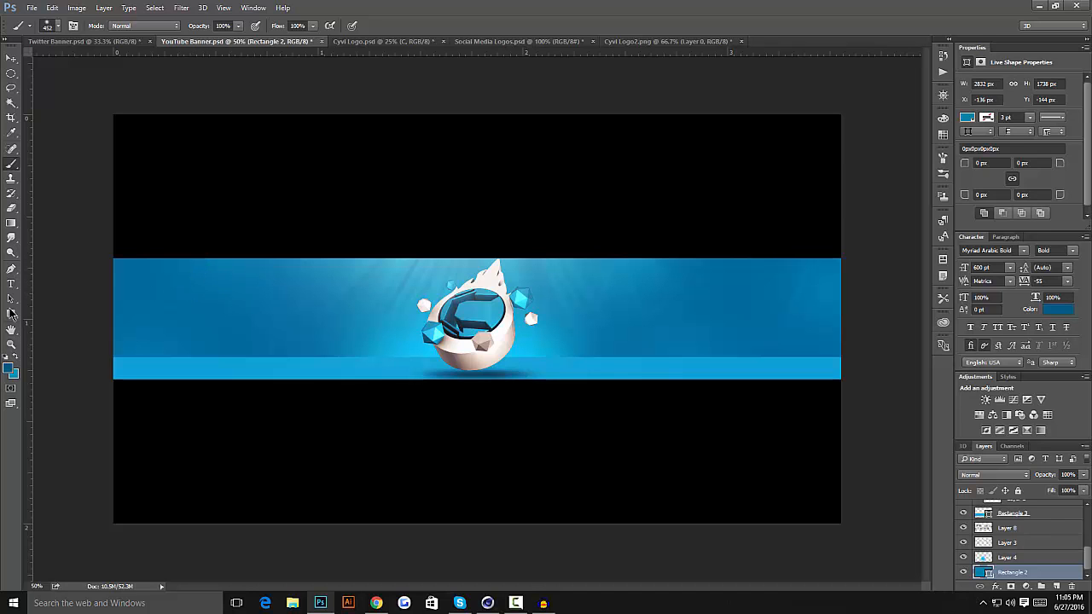
pyautogui.click(11, 344)
pyautogui.click(231, 301)
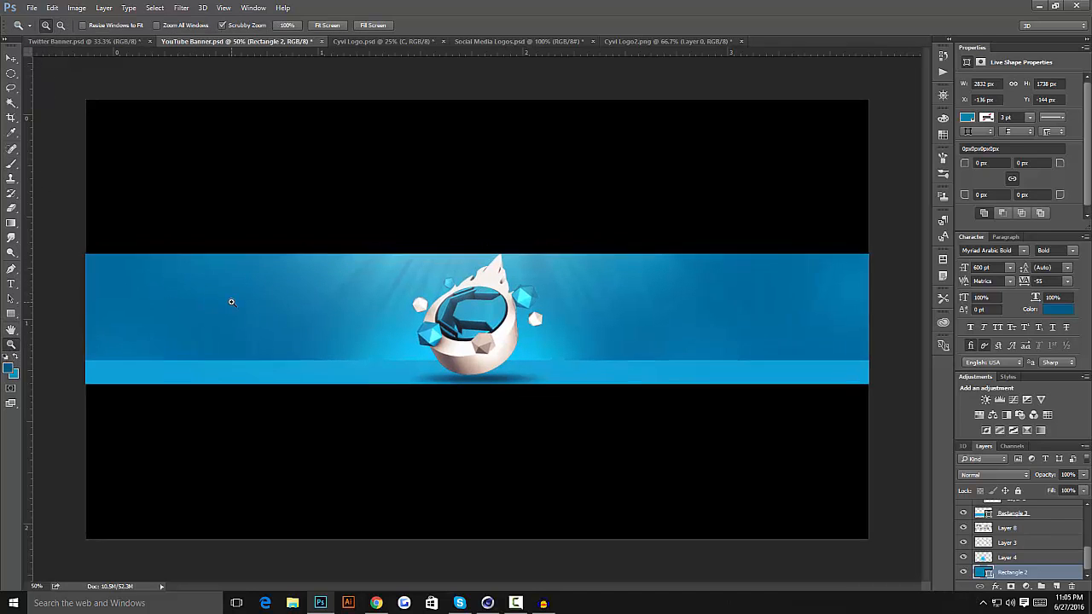
pyautogui.click(231, 301)
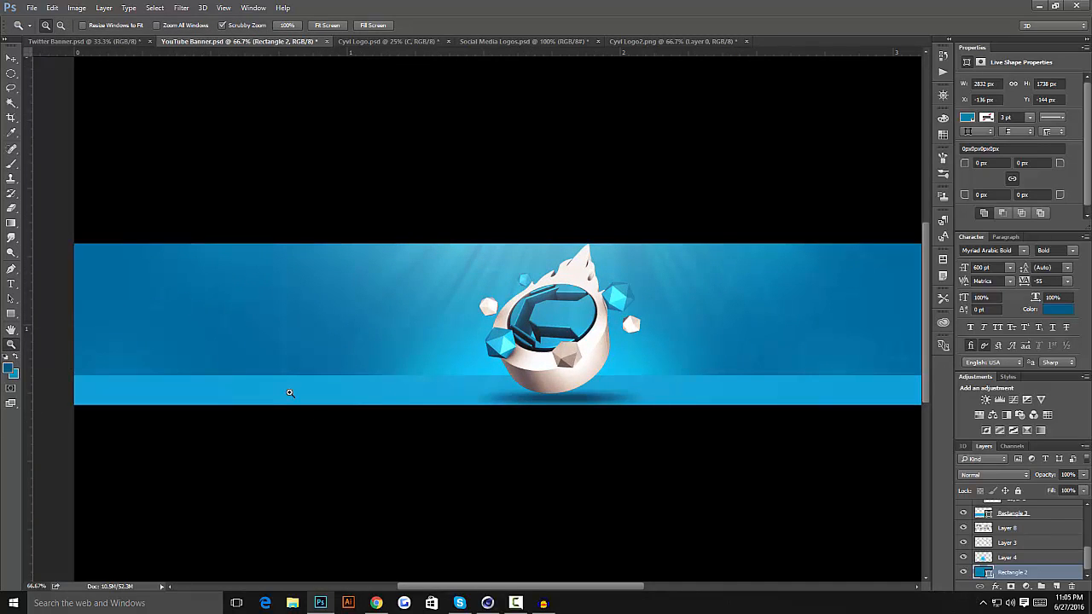
pyautogui.click(226, 292)
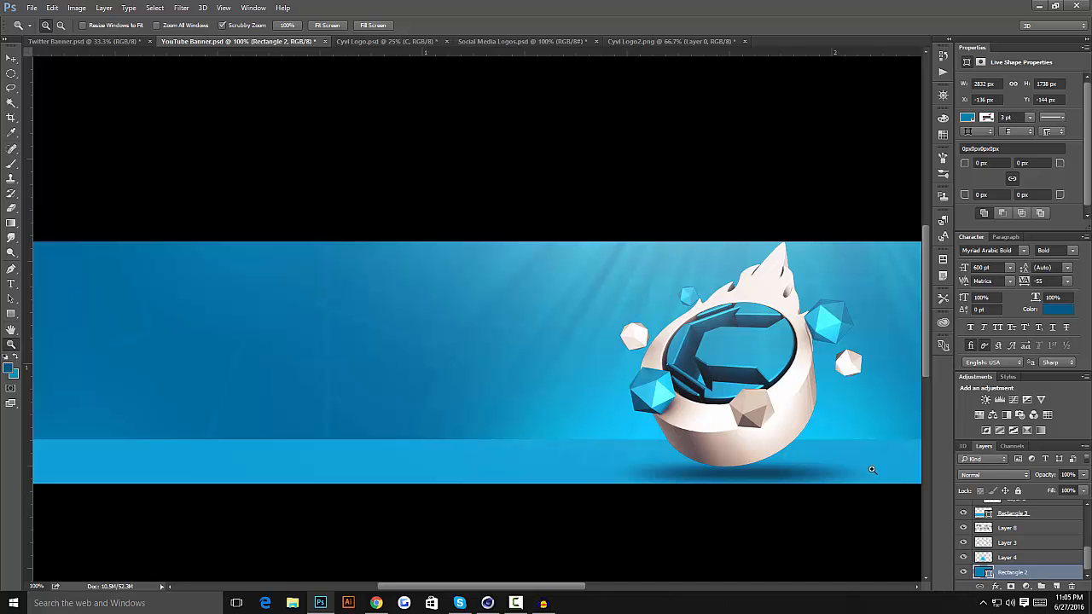
pyautogui.click(963, 573)
pyautogui.click(963, 572)
pyautogui.click(181, 7)
pyautogui.moveTo(198, 168)
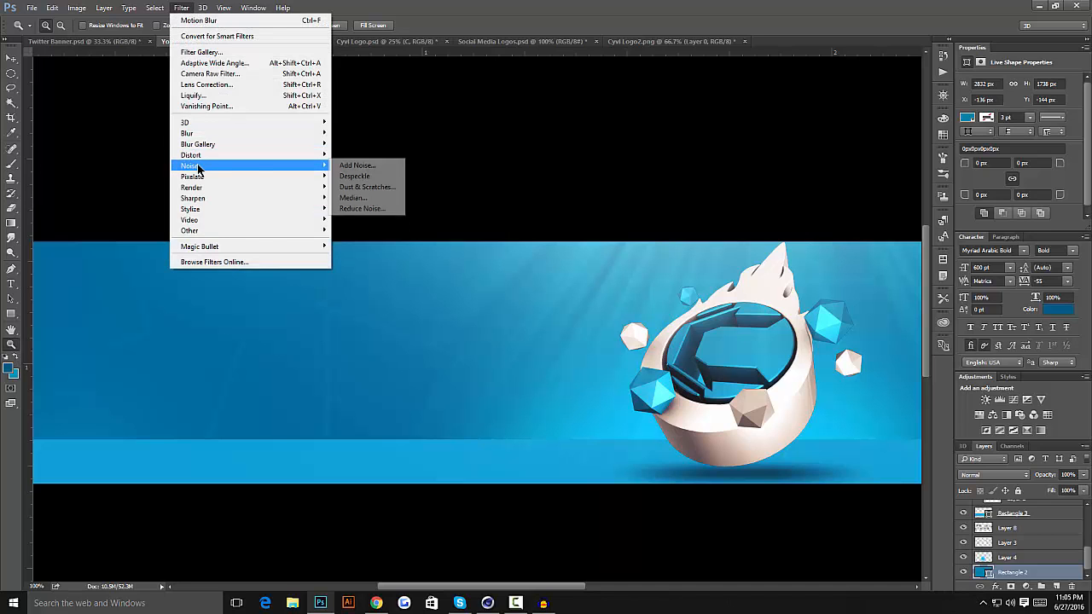
pyautogui.click(346, 165)
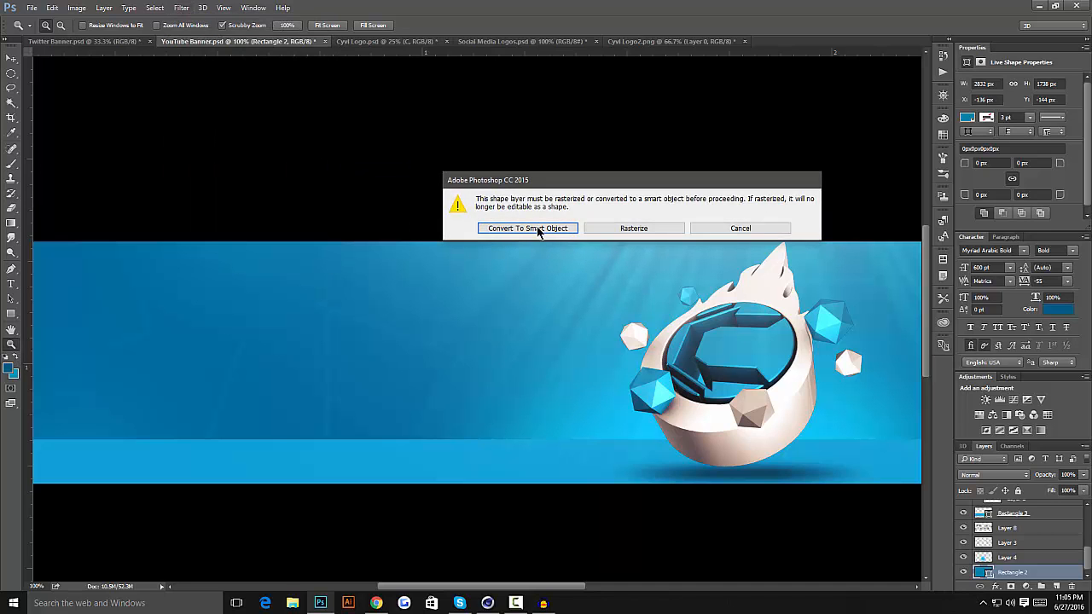
pyautogui.click(538, 229)
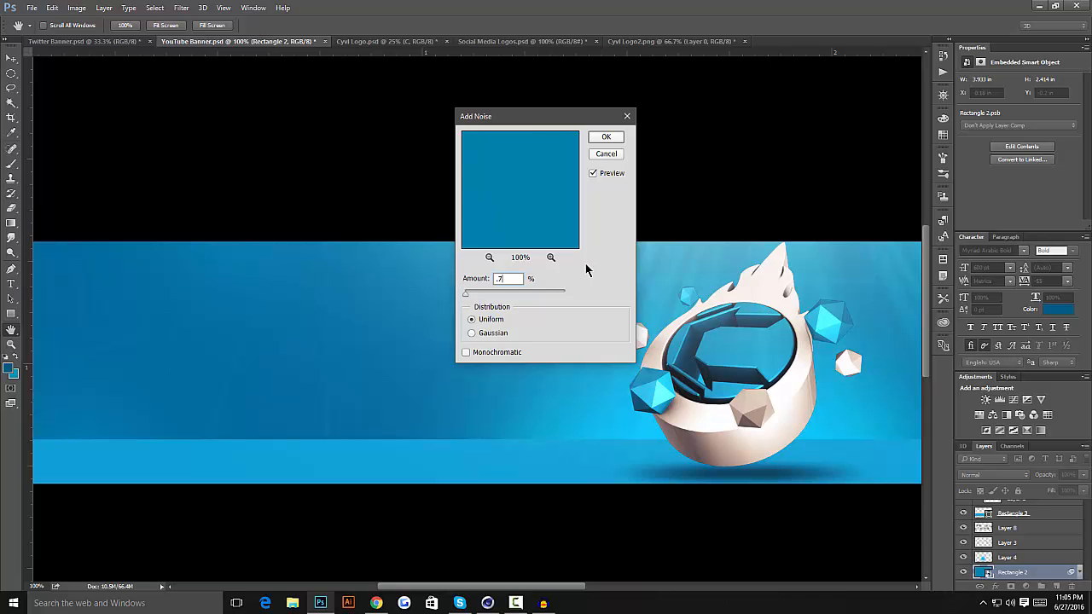
pyautogui.click(607, 142)
# - Examine the banner background on both sides of the logo for colour banding at 100% and 66.7% zoom
pyautogui.press('z')
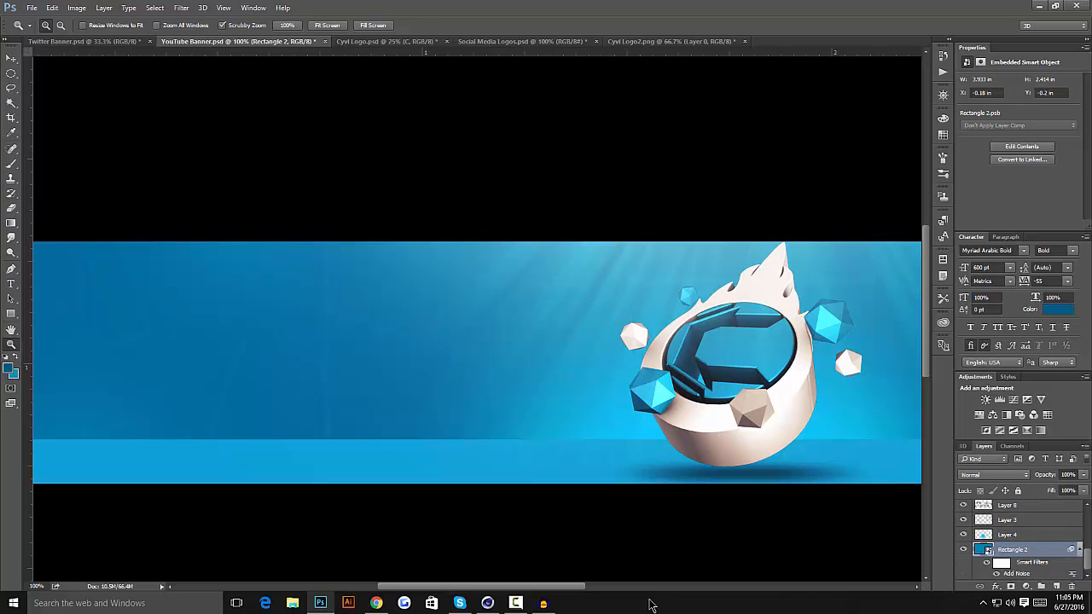
pyautogui.moveTo(580, 588); pyautogui.dragTo(633, 568)
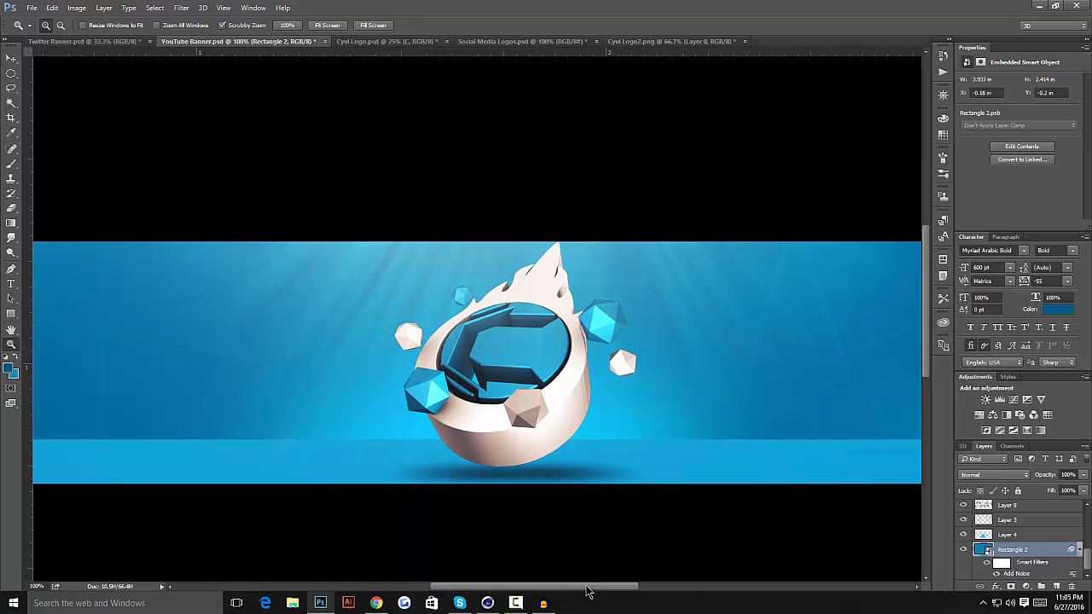
pyautogui.moveTo(585, 586); pyautogui.dragTo(568, 572)
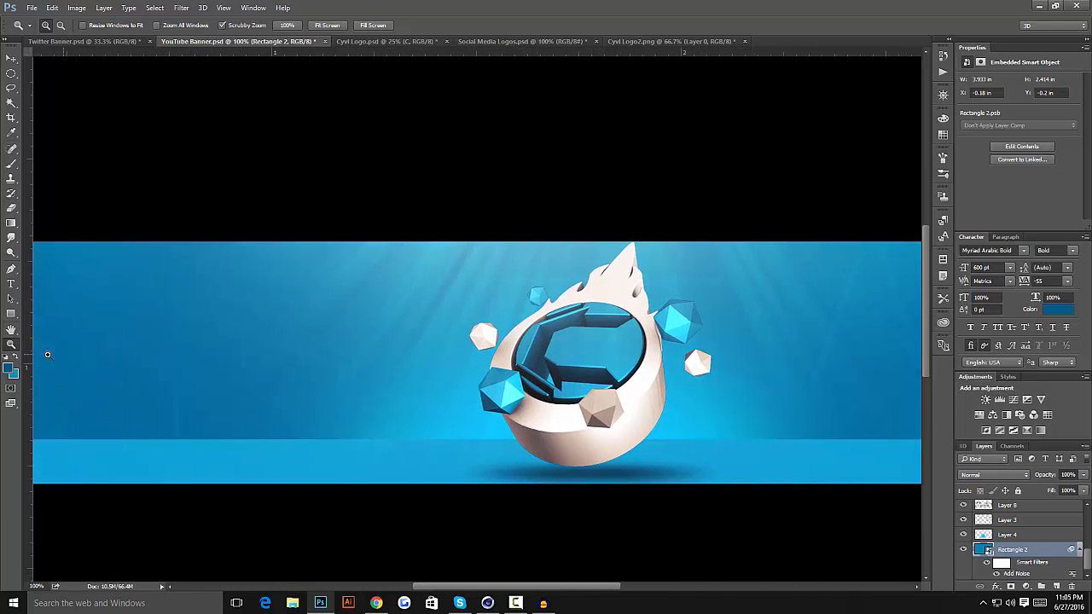
pyautogui.click(60, 25)
pyautogui.click(590, 369)
pyautogui.moveTo(559, 588); pyautogui.dragTo(583, 595)
pyautogui.scroll(-2, 522, 425)
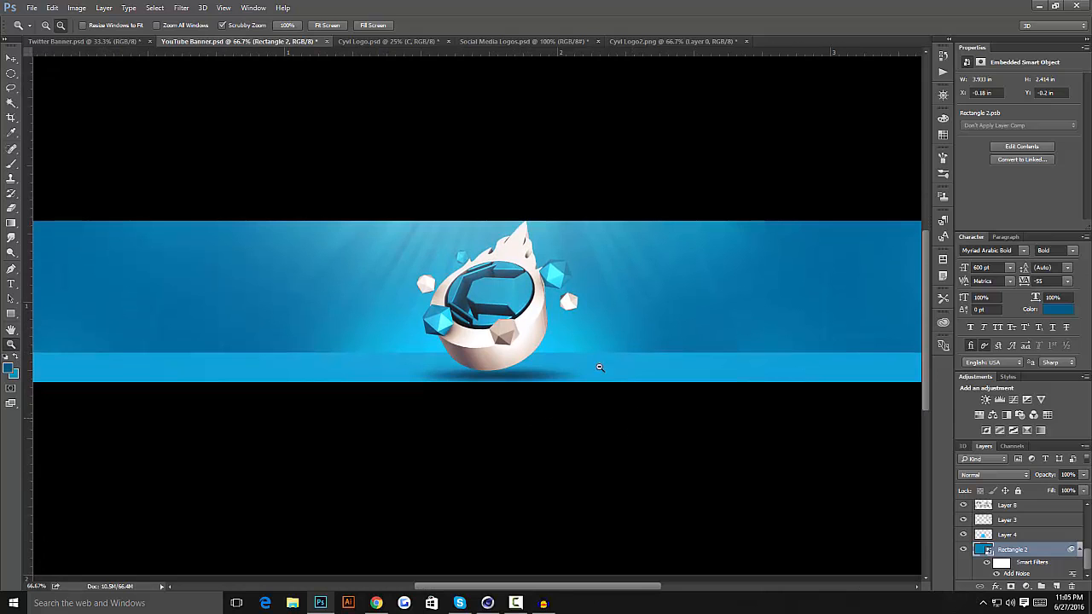
pyautogui.moveTo(599, 588)
pyautogui.mouseDown()
pyautogui.moveTo(639, 590)
pyautogui.moveTo(608, 580)
pyautogui.mouseUp()
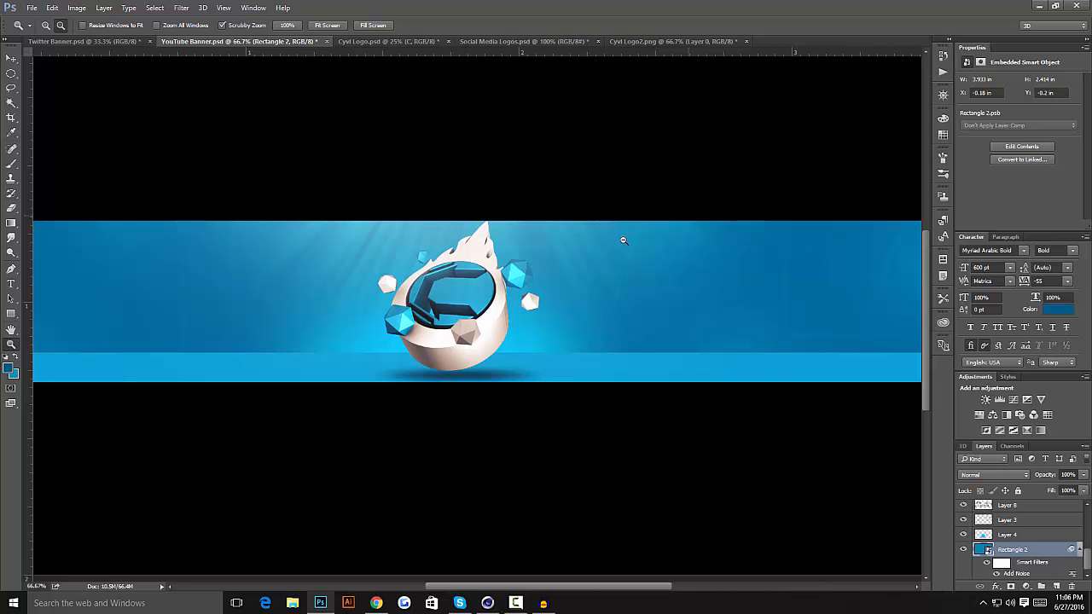
pyautogui.moveTo(635, 591); pyautogui.dragTo(605, 591)
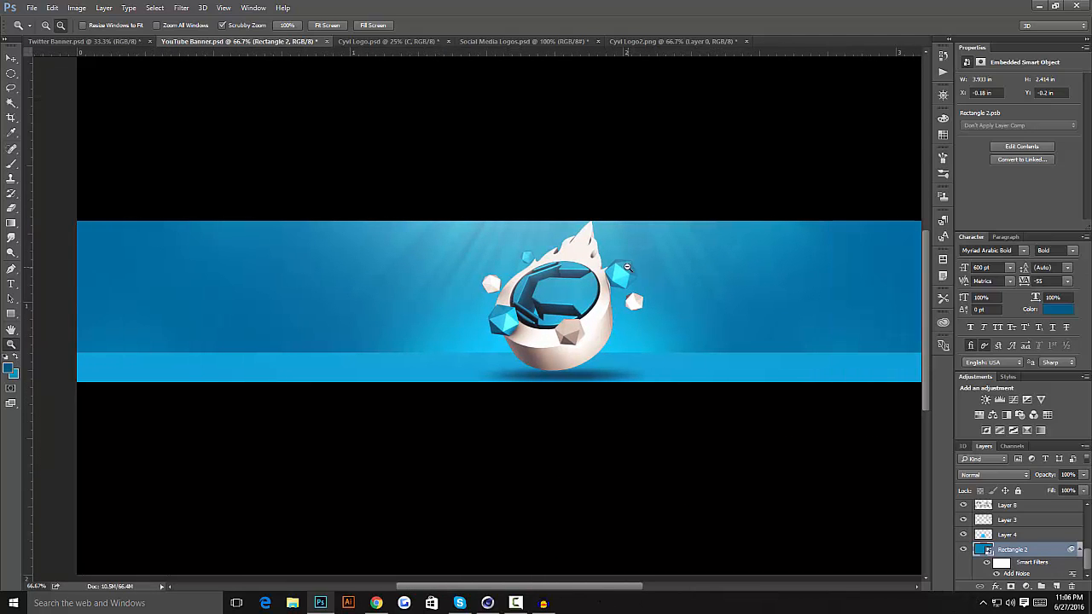